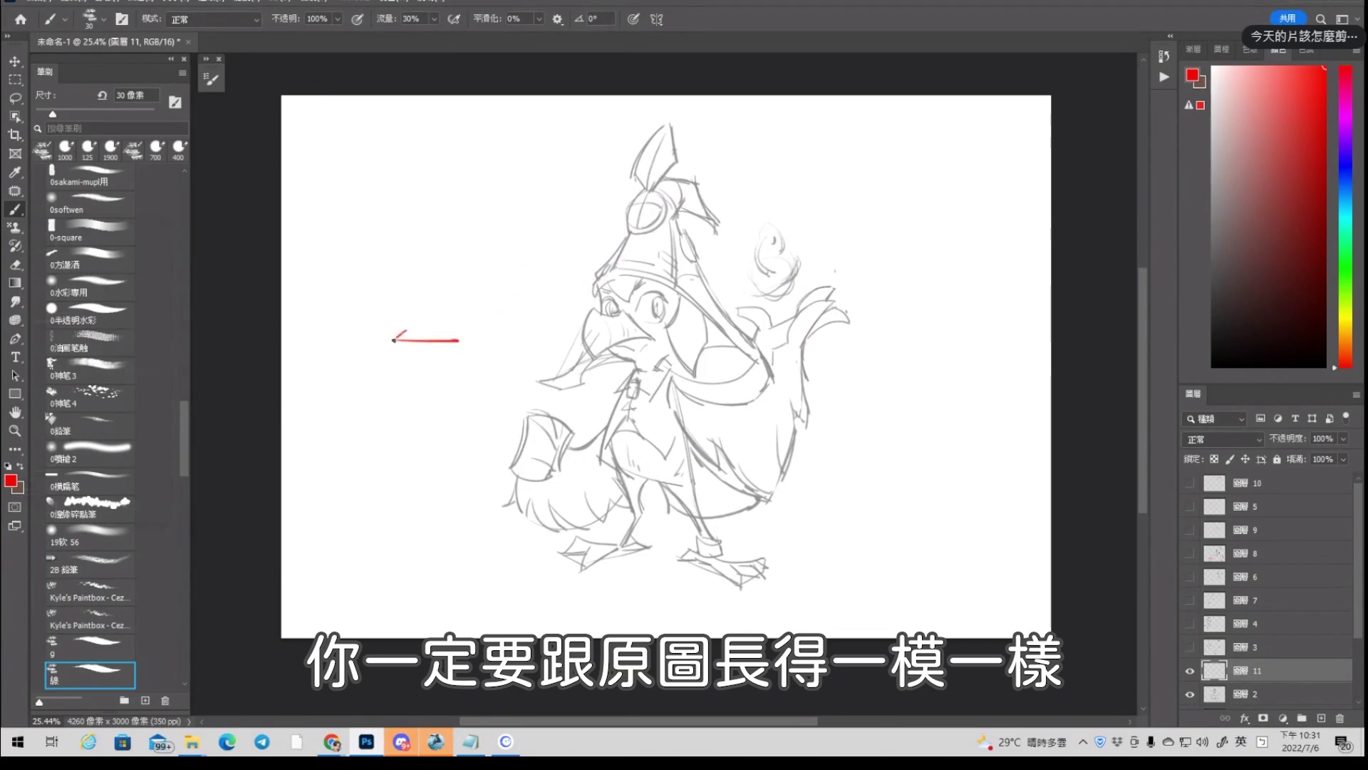
scroll(453, 366, "down", 2)
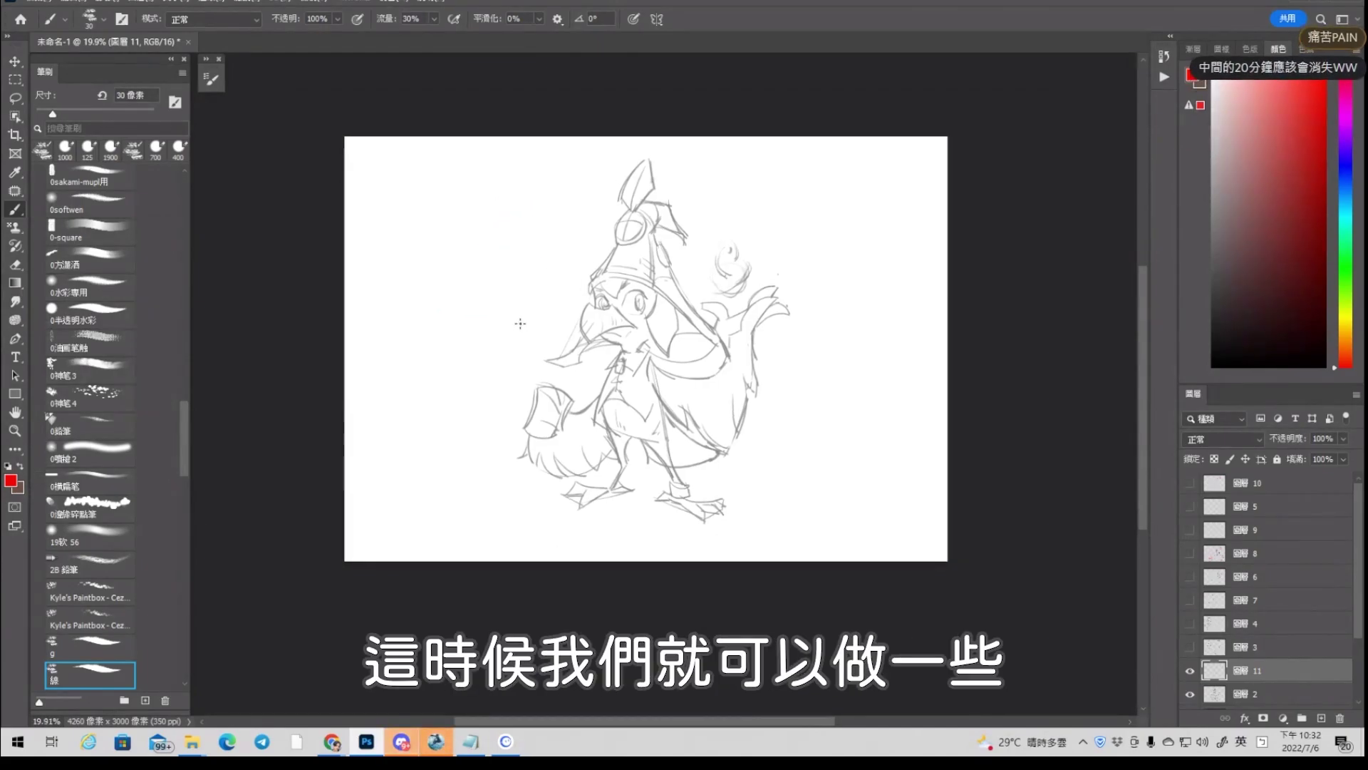
scroll(520, 322, "up", 3)
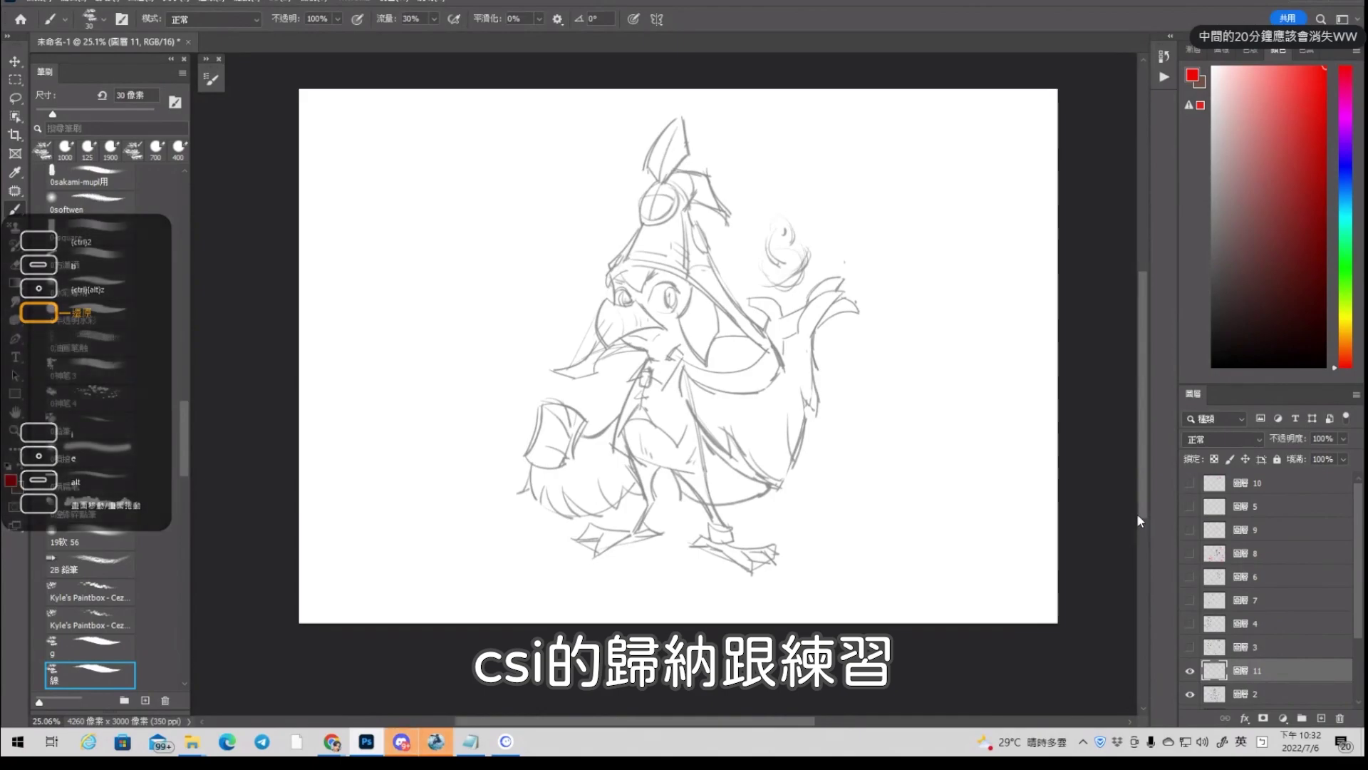
left_click_drag(639, 223, 609, 267)
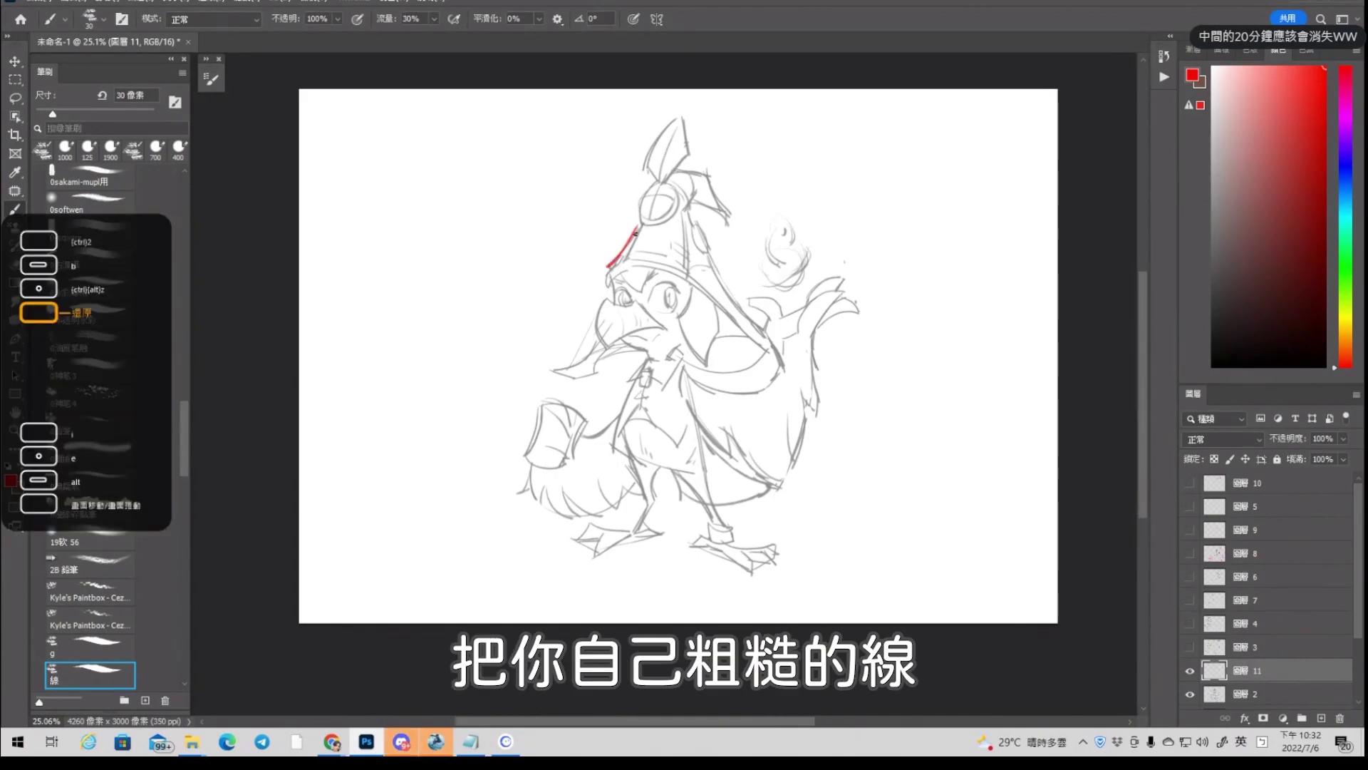
key("ctrl+z")
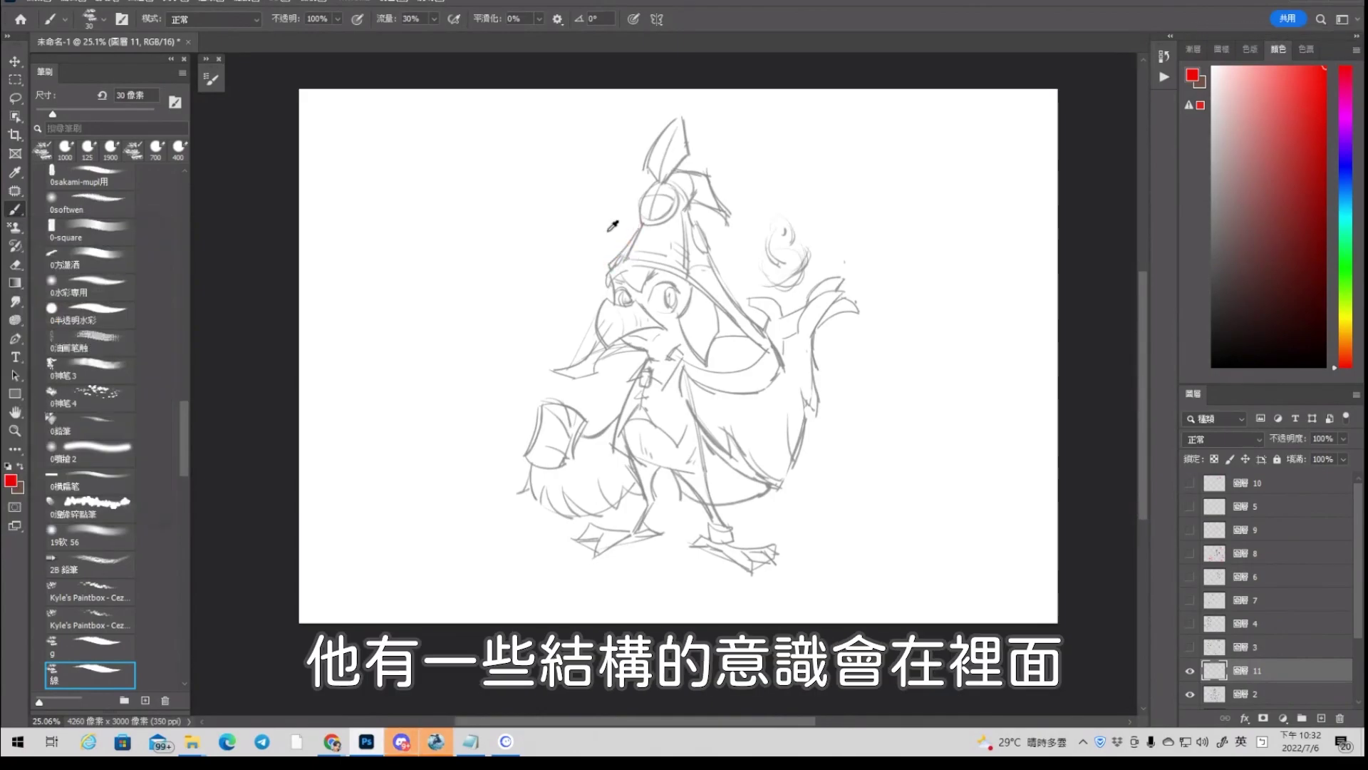
scroll(611, 223, "down", 2)
scroll(695, 230, "up", 2)
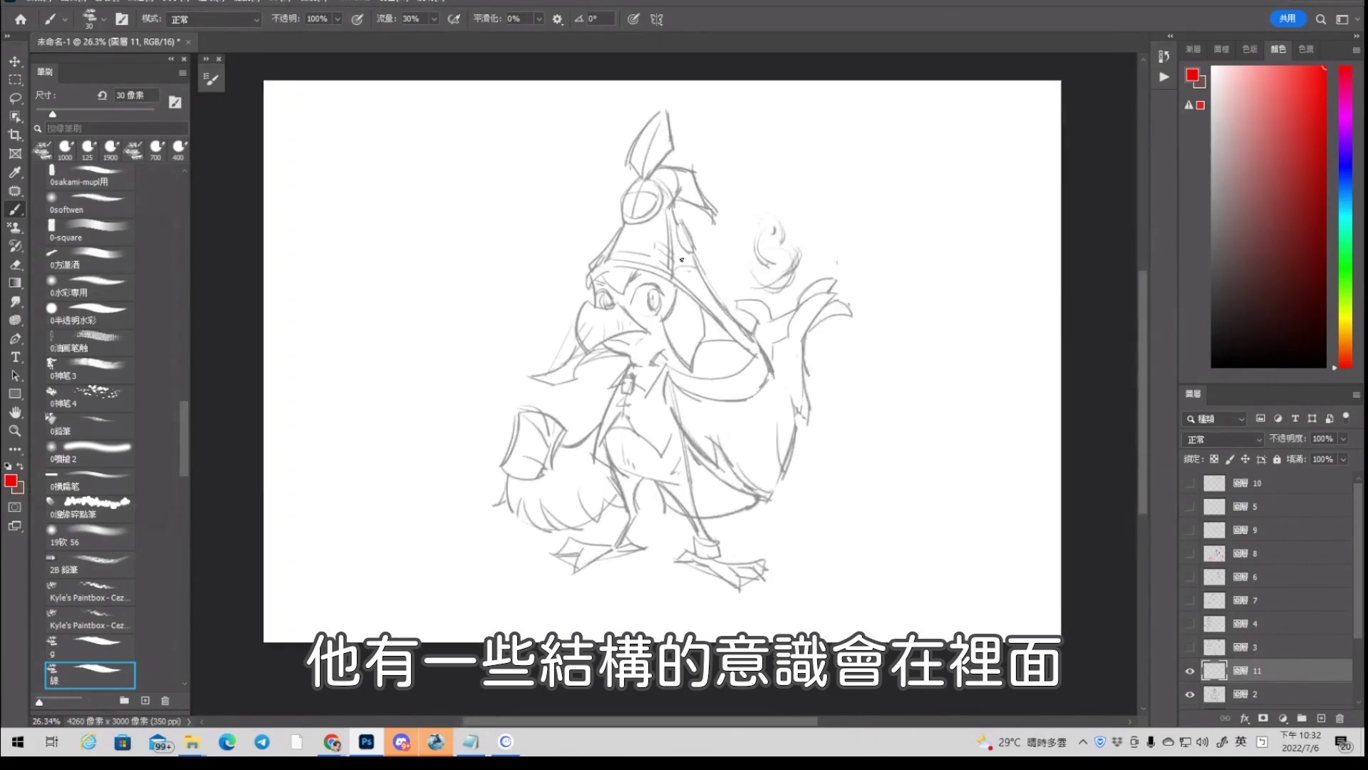
scroll(683, 260, "up", 1)
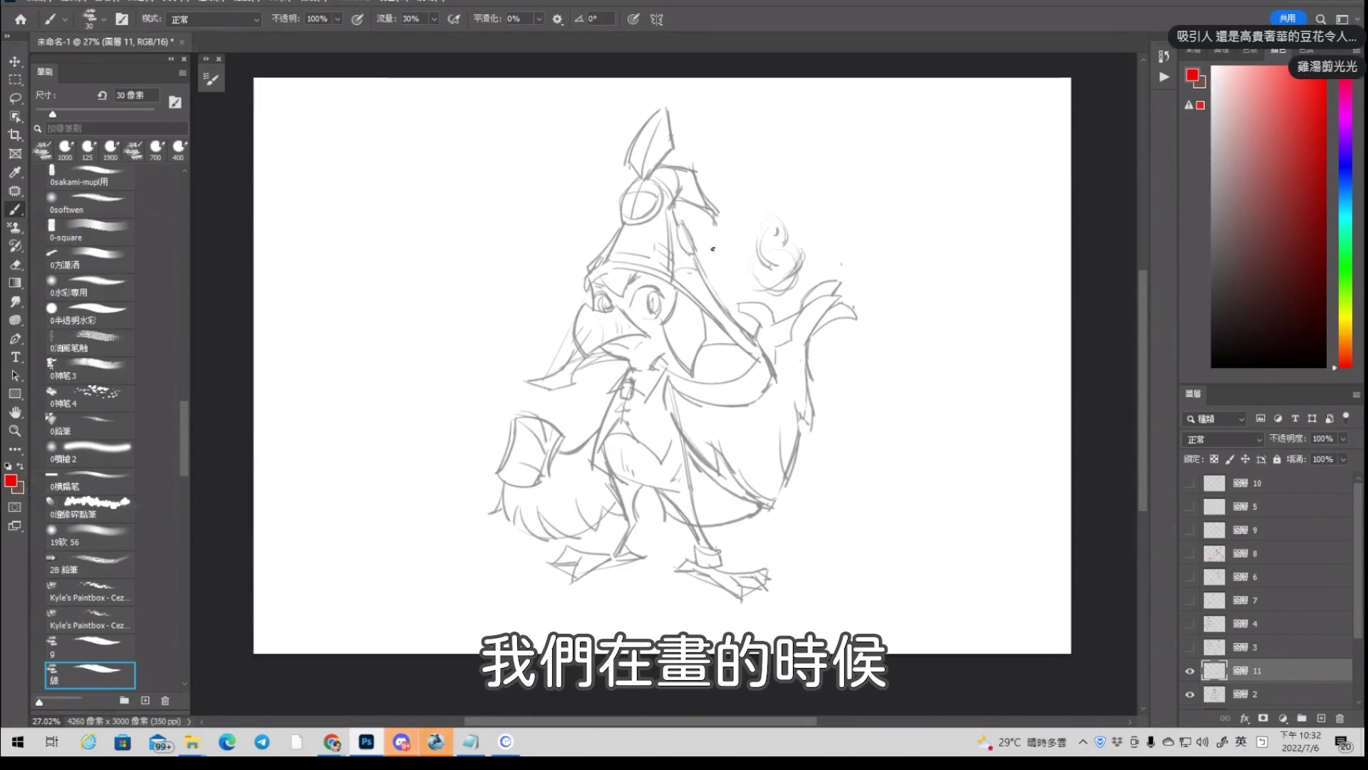
Trace the hat's outline with red strokes along its left edge, the folded tip and the long right edge
left_click_drag(654, 178, 580, 276)
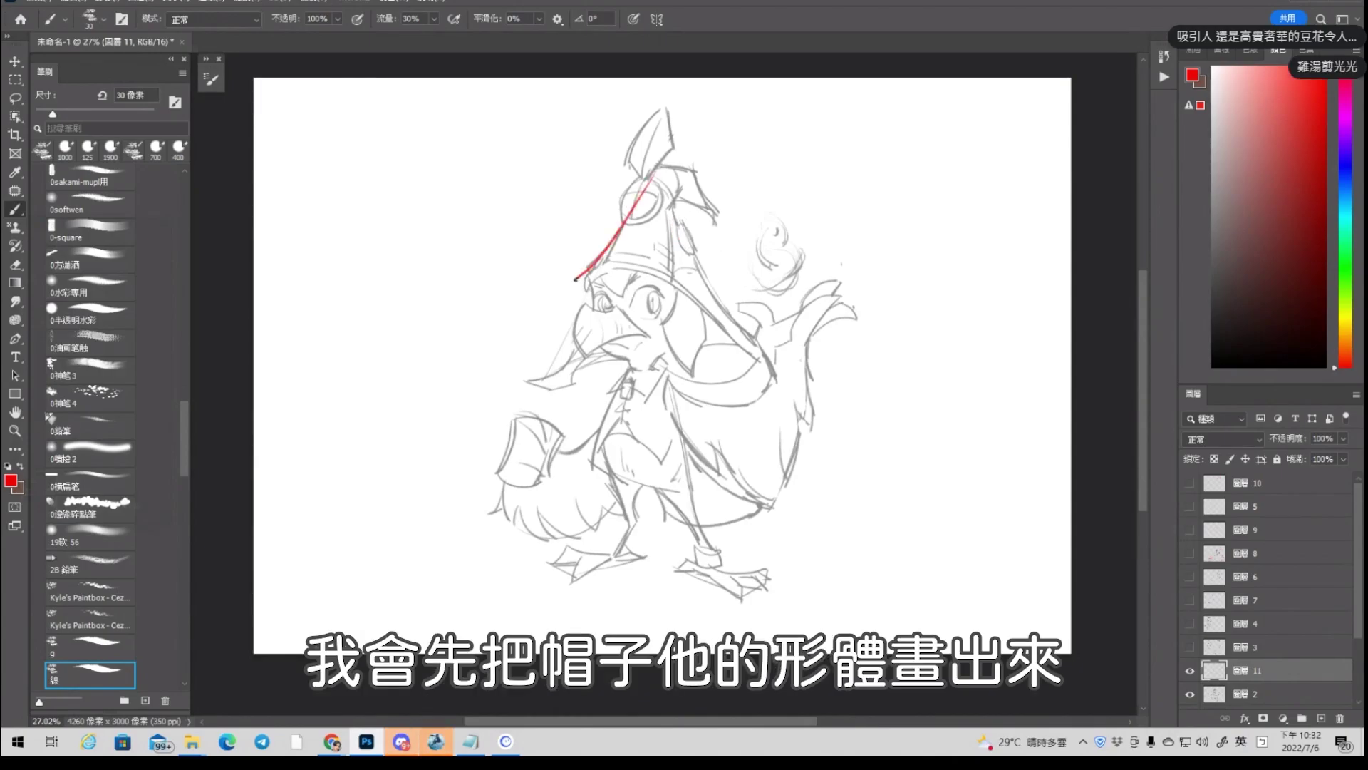
key("ctrl+z")
left_click_drag(656, 164, 588, 257)
key("ctrl+z")
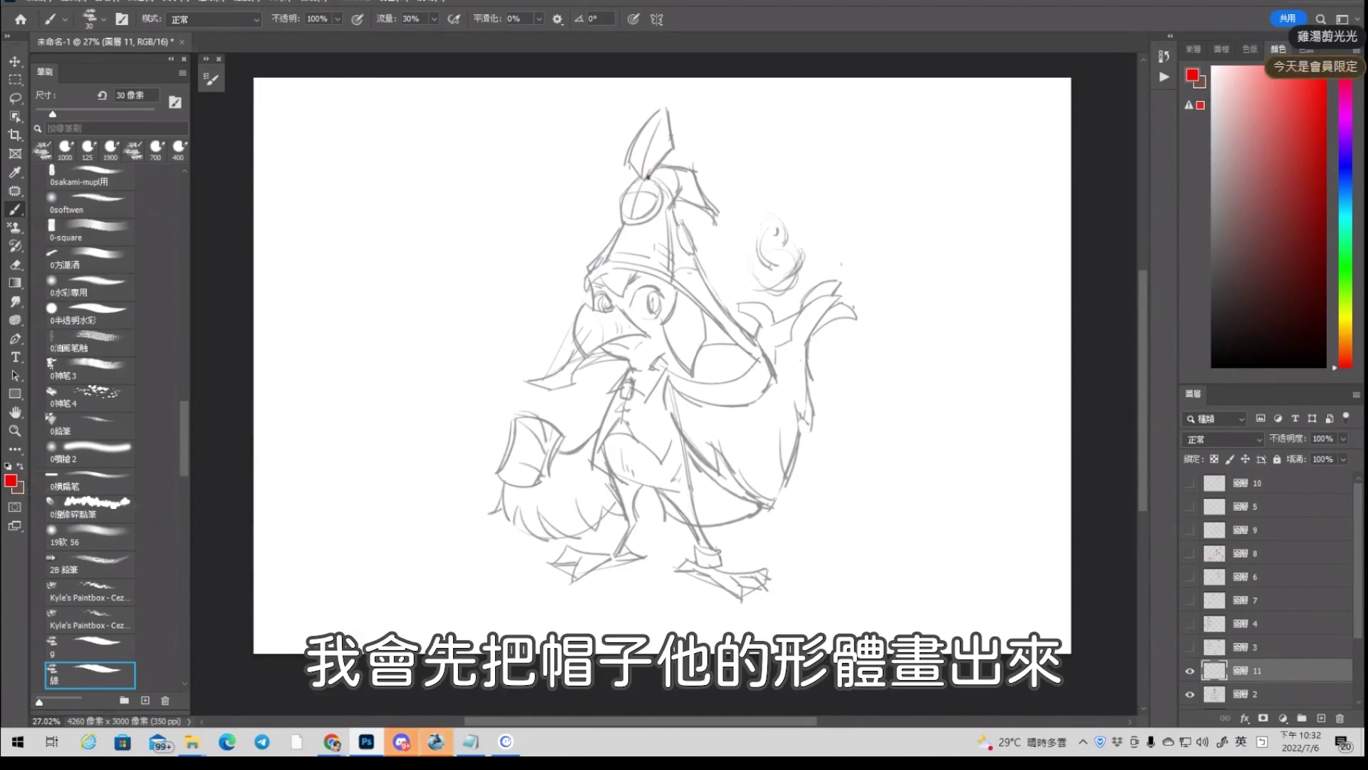
left_click_drag(653, 163, 586, 262)
key("ctrl+z")
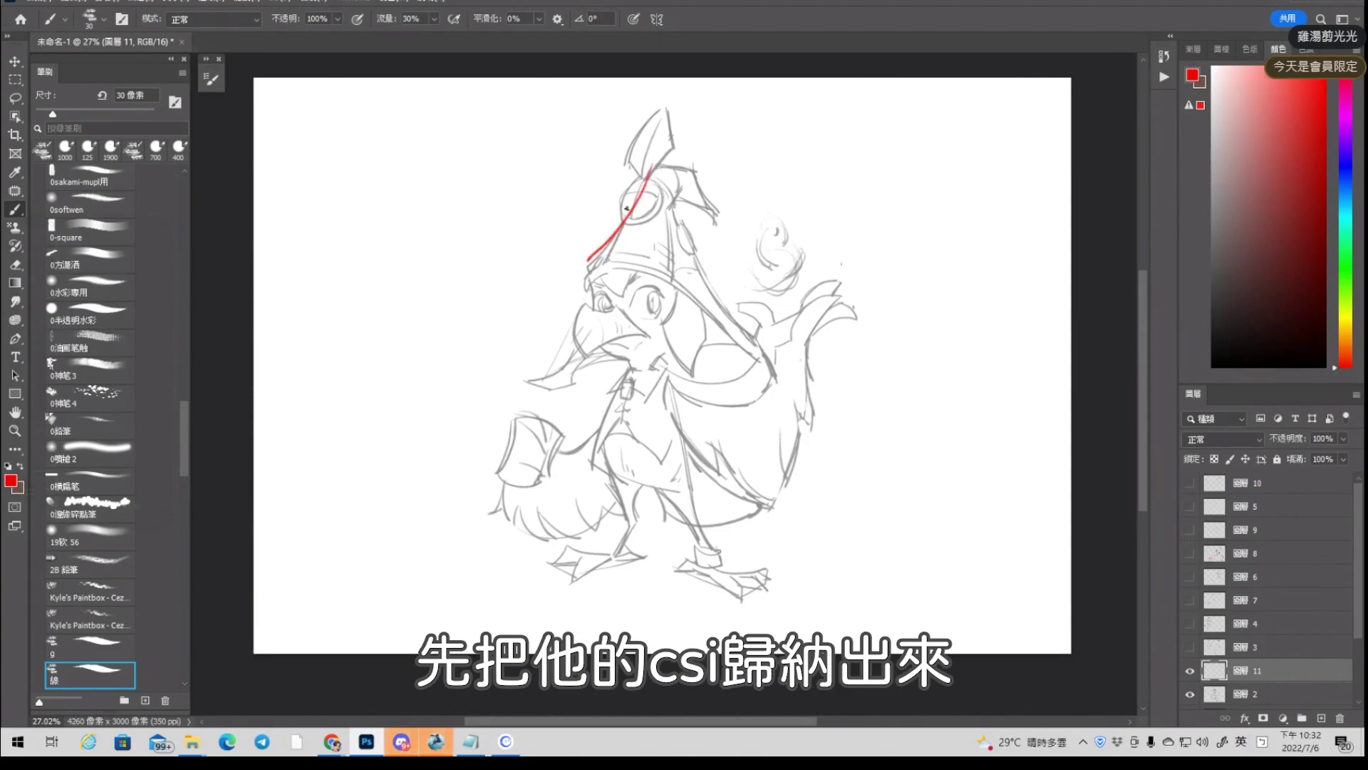
key("ctrl+z")
left_click_drag(653, 165, 586, 267)
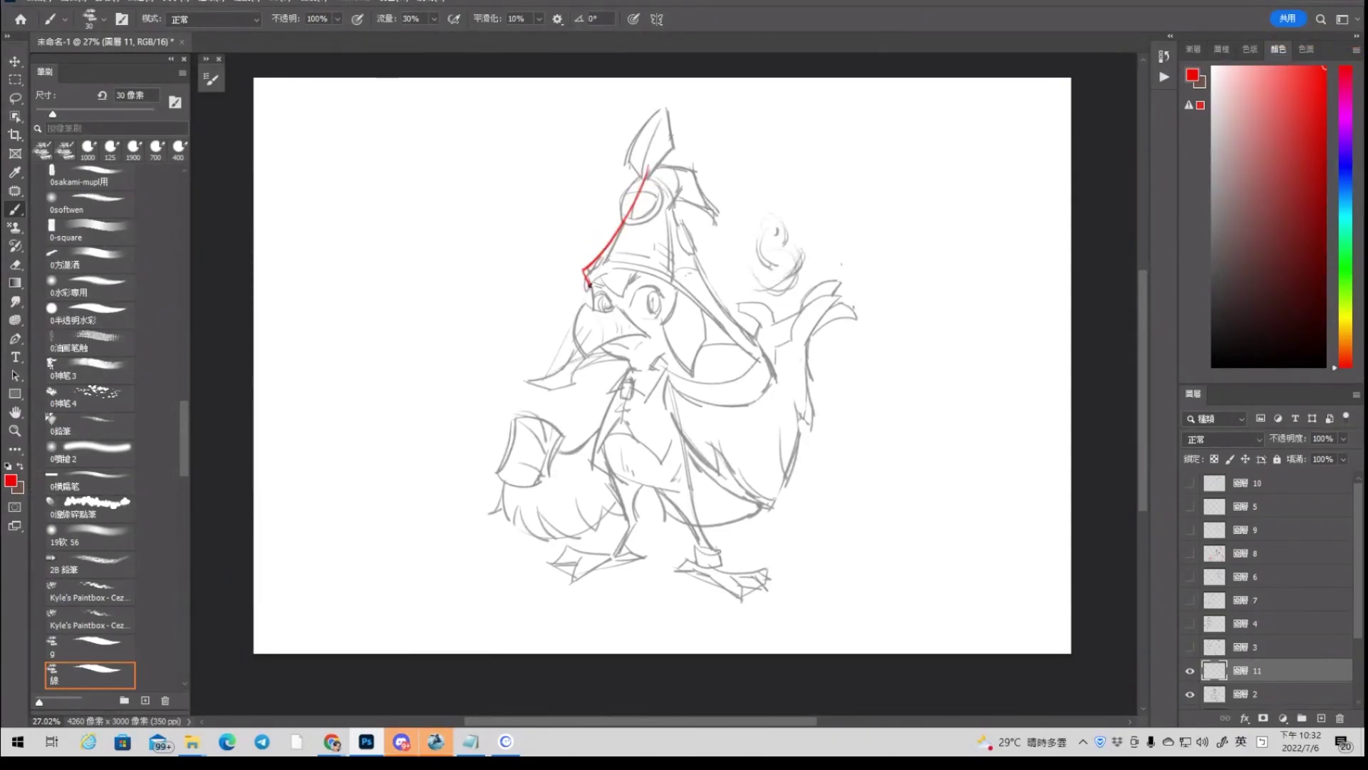
left_click_drag(669, 191, 766, 357)
left_click_drag(649, 167, 695, 173)
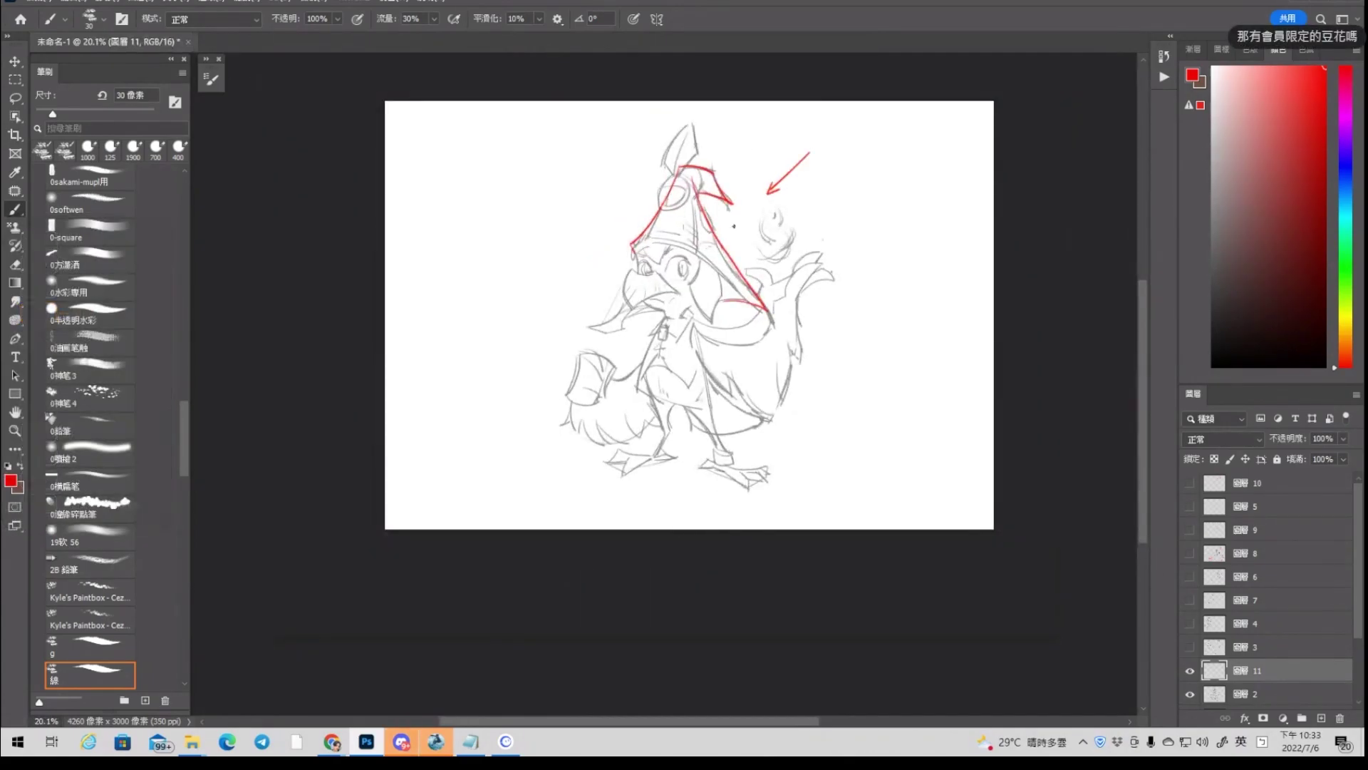
Replace a short stretch of the hat's red right edge with C-curves outlining the small oval patch
scroll(716, 220, "up", 3)
key("e")
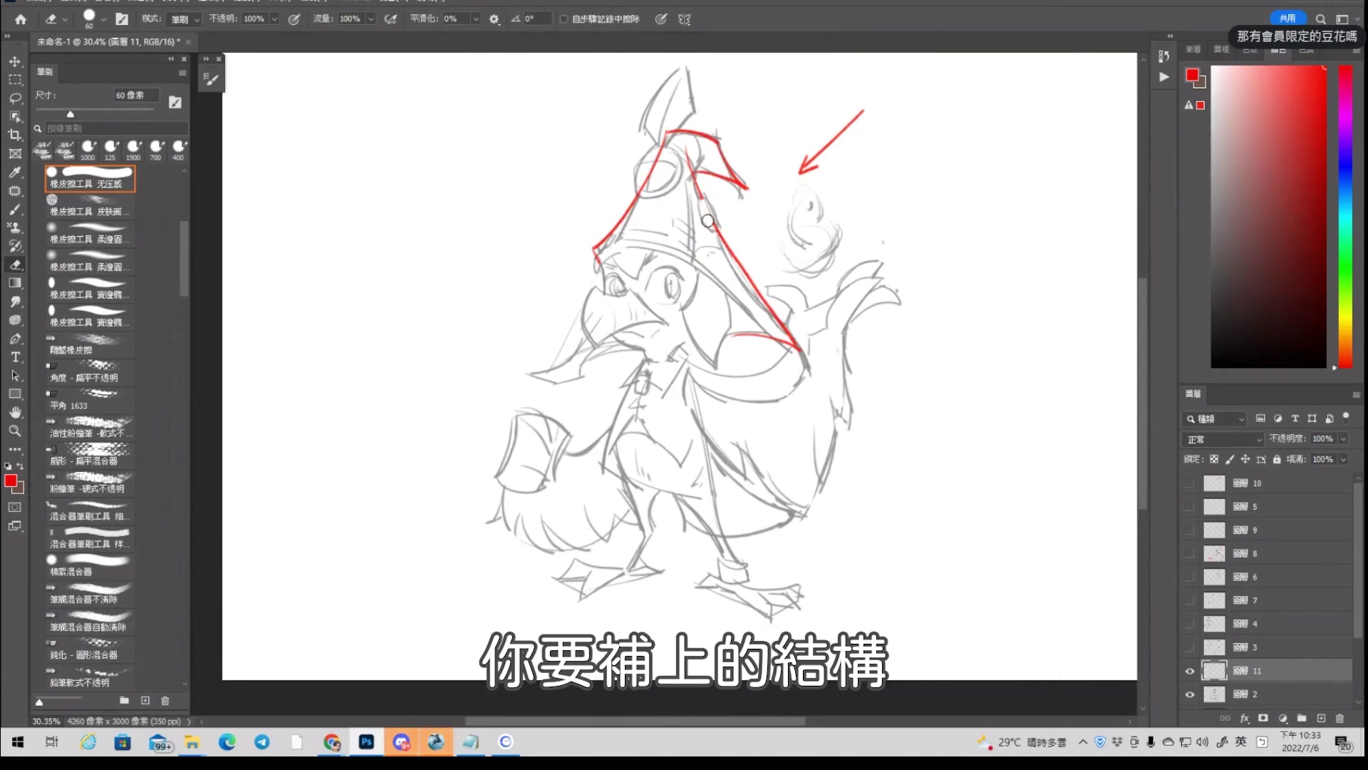
key("b")
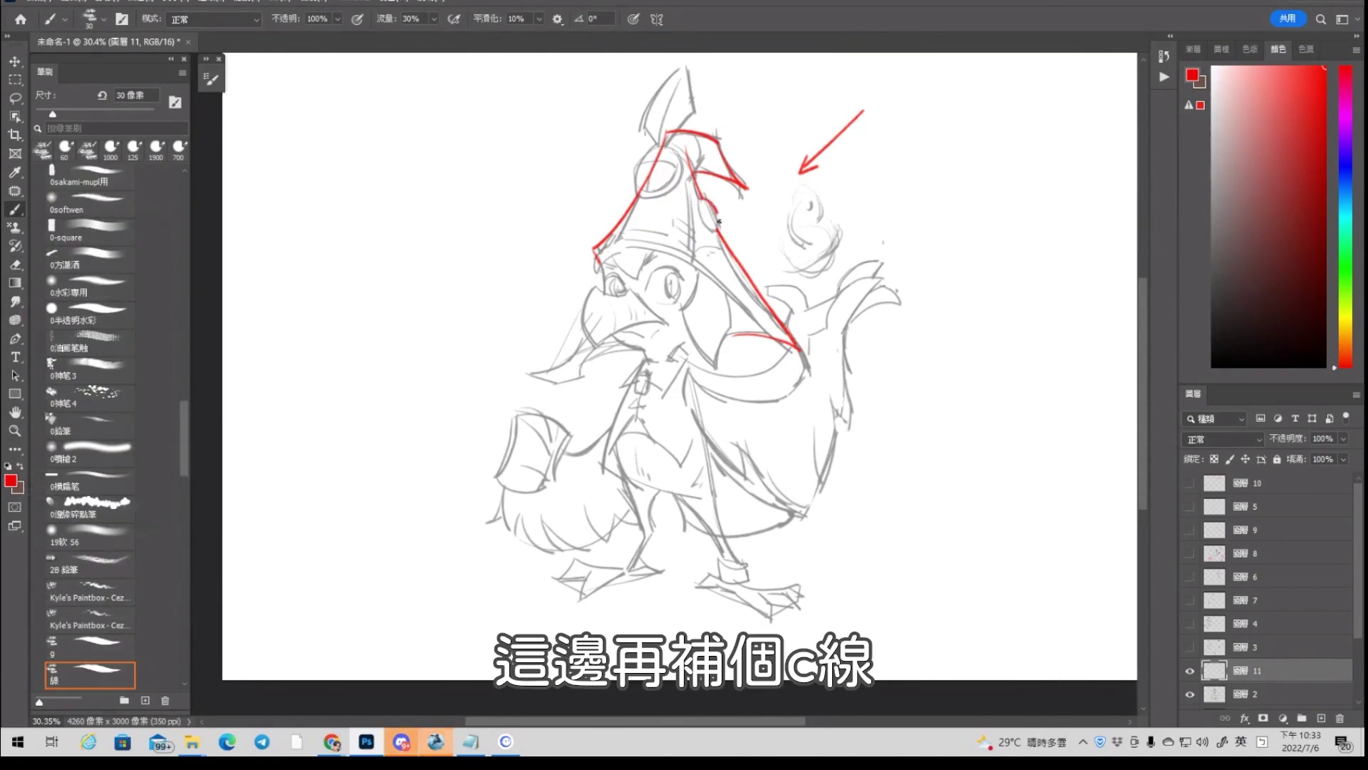
left_click_drag(702, 212, 712, 231)
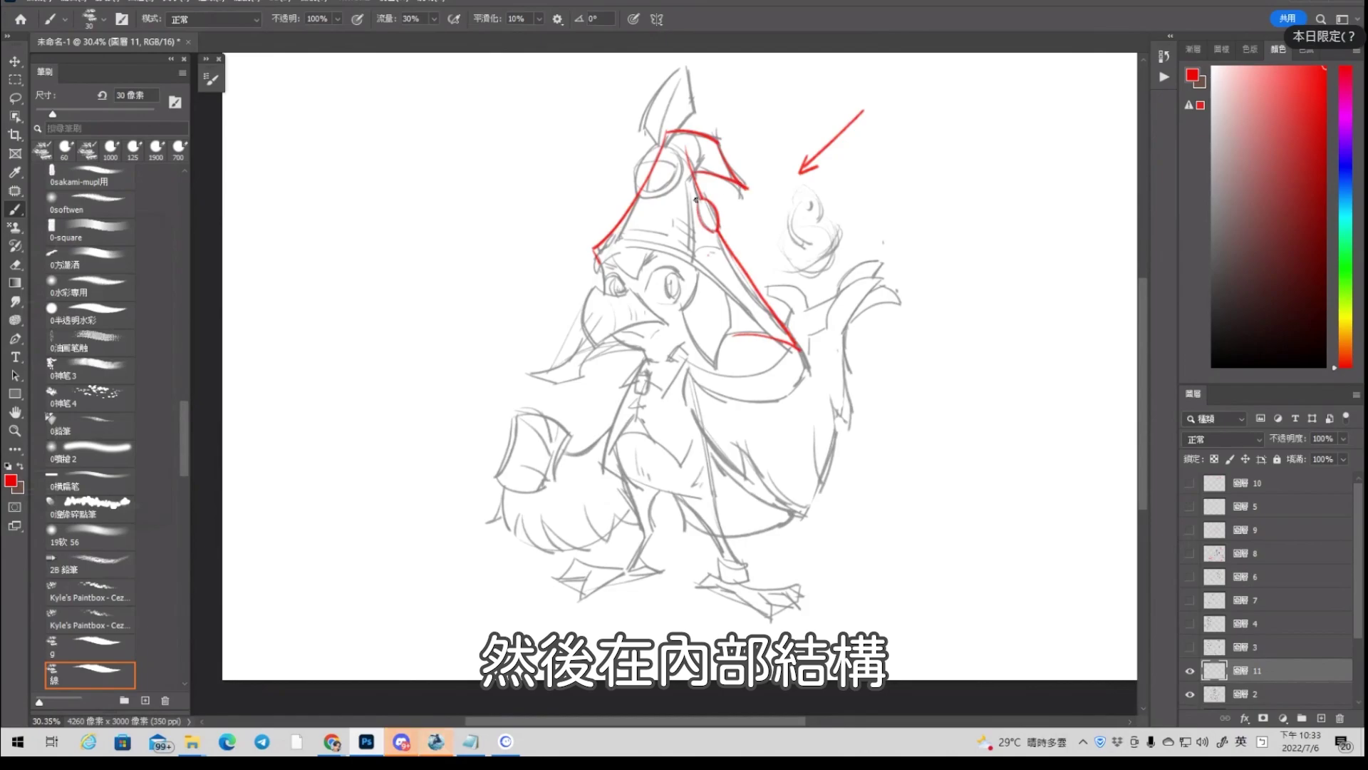
Undo the last oval patch strokes and erase the red line along the hat's right edge
key("ctrl+z")
key("ctrl+z")
key("e")
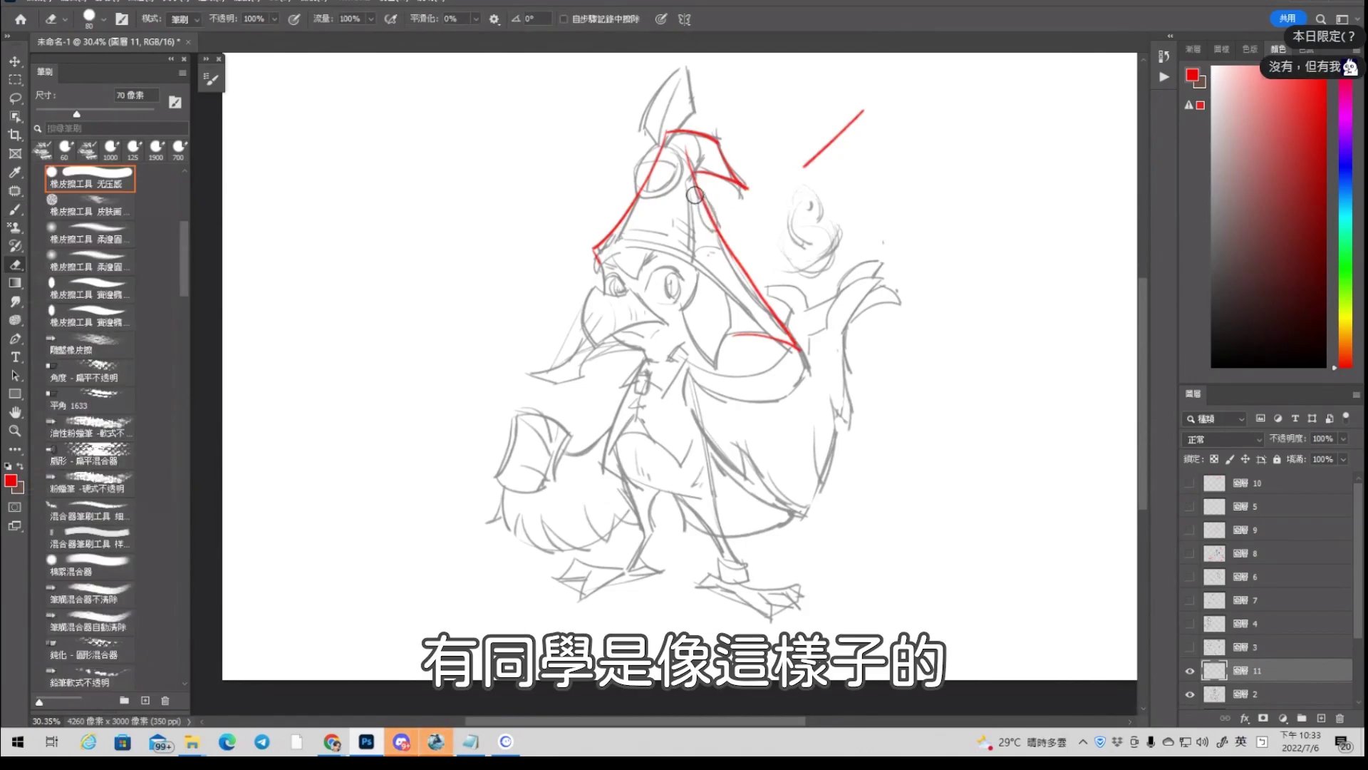
left_click_drag(701, 196, 795, 339)
key("b")
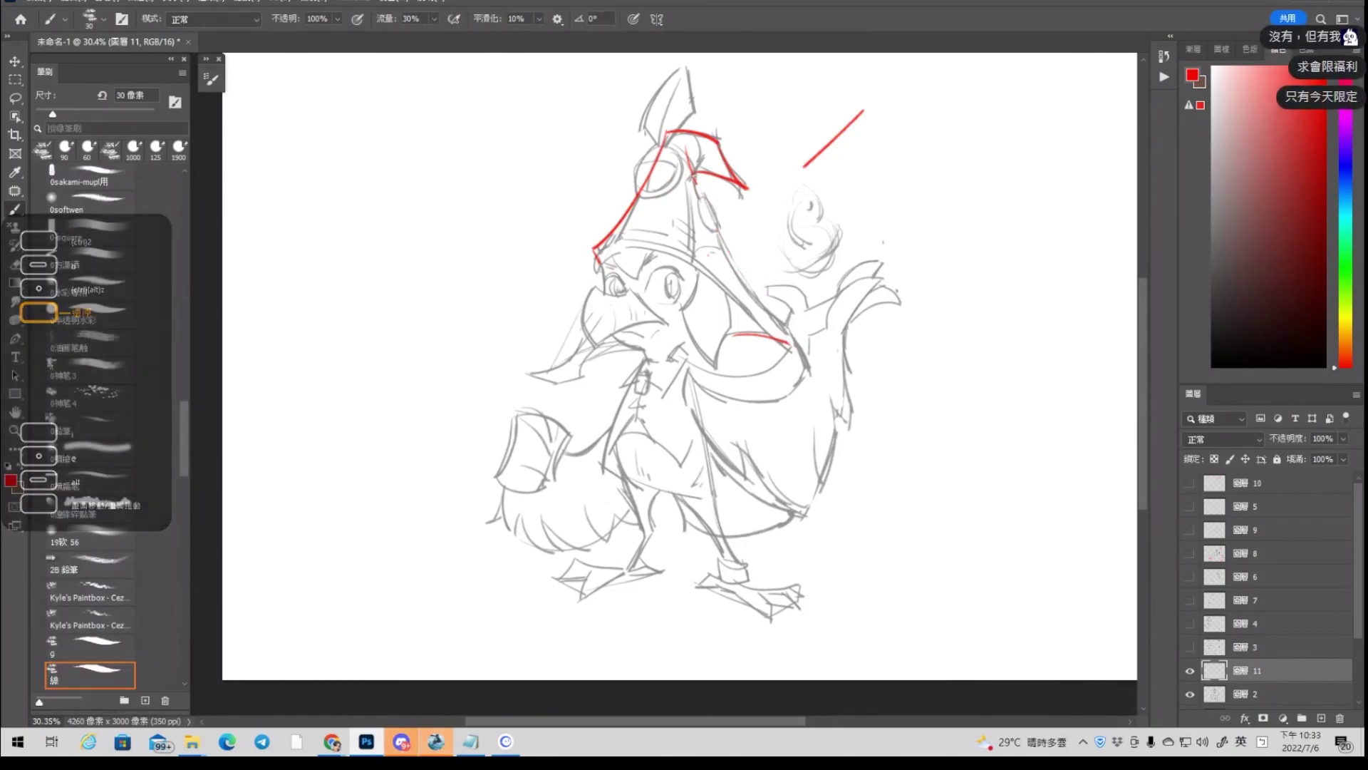
Redraw the hat's right edge as one continuous red stroke running down from below the folded tip
left_click_drag(693, 174, 696, 204)
key("ctrl+z")
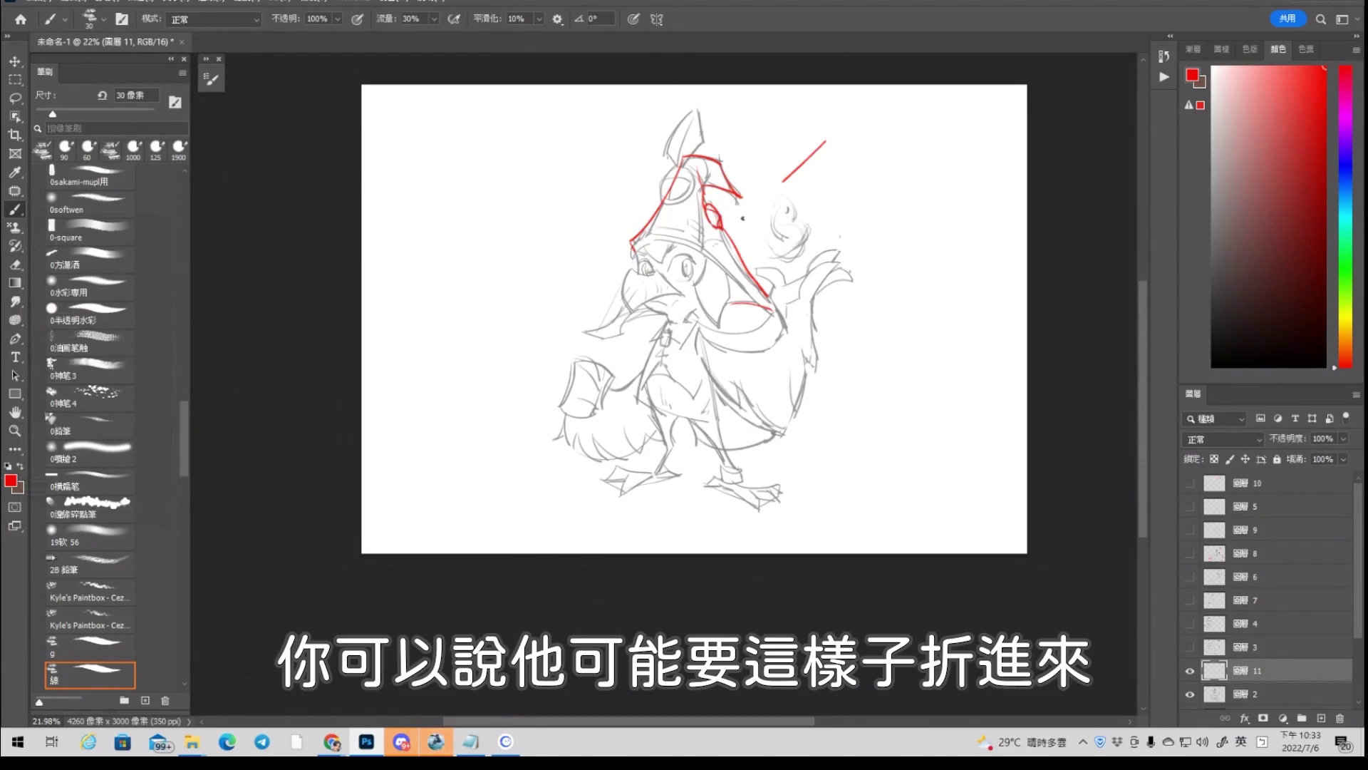
left_click_drag(683, 126, 702, 127)
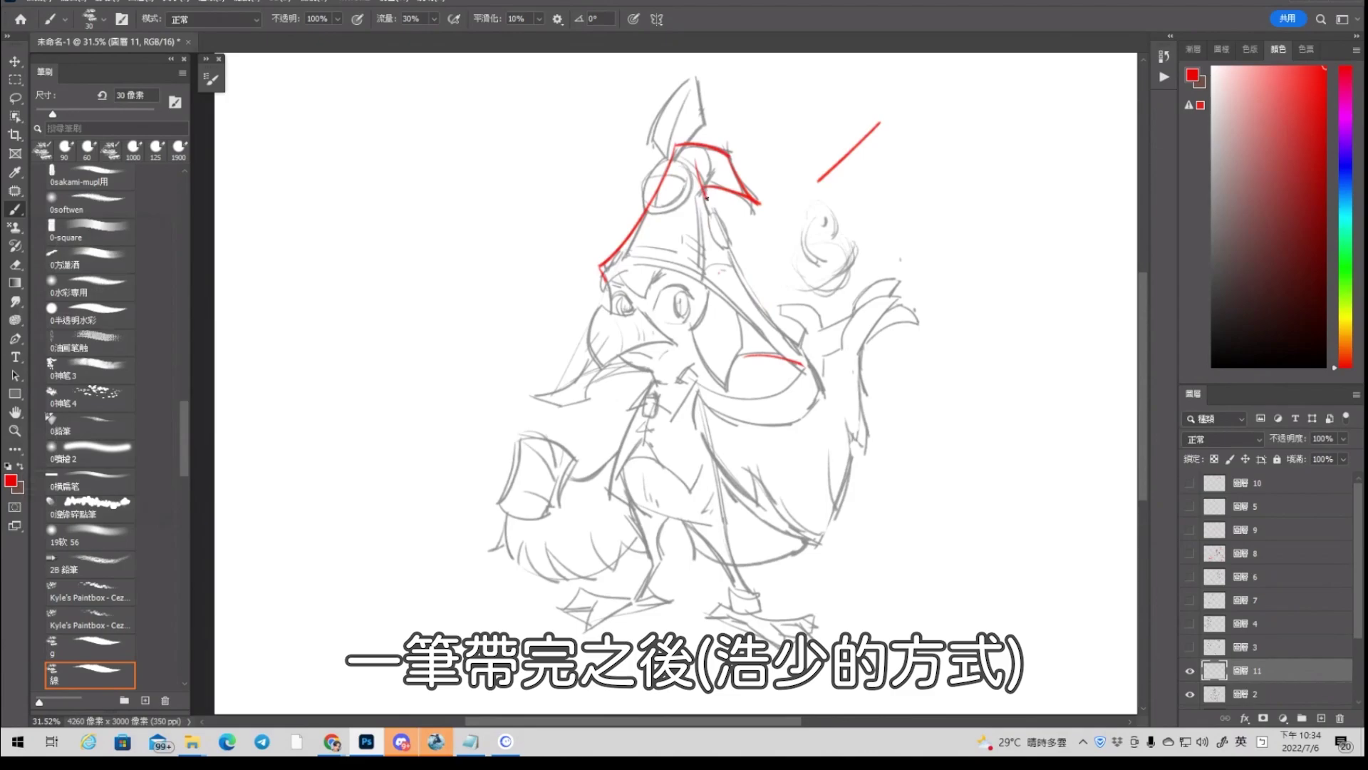
left_click_drag(704, 190, 774, 325)
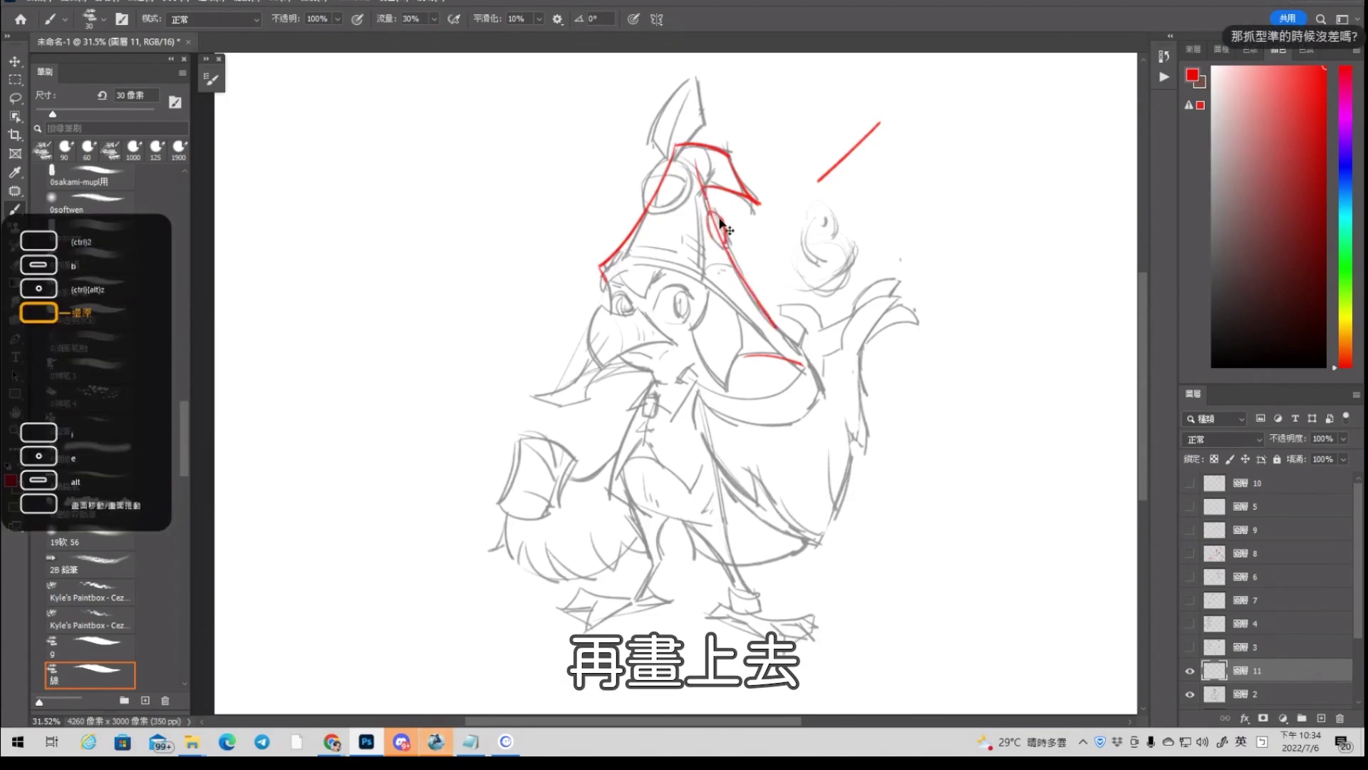
Erase all red strokes on and around the hat with a 700 px eraser
scroll(776, 129, "down", 2)
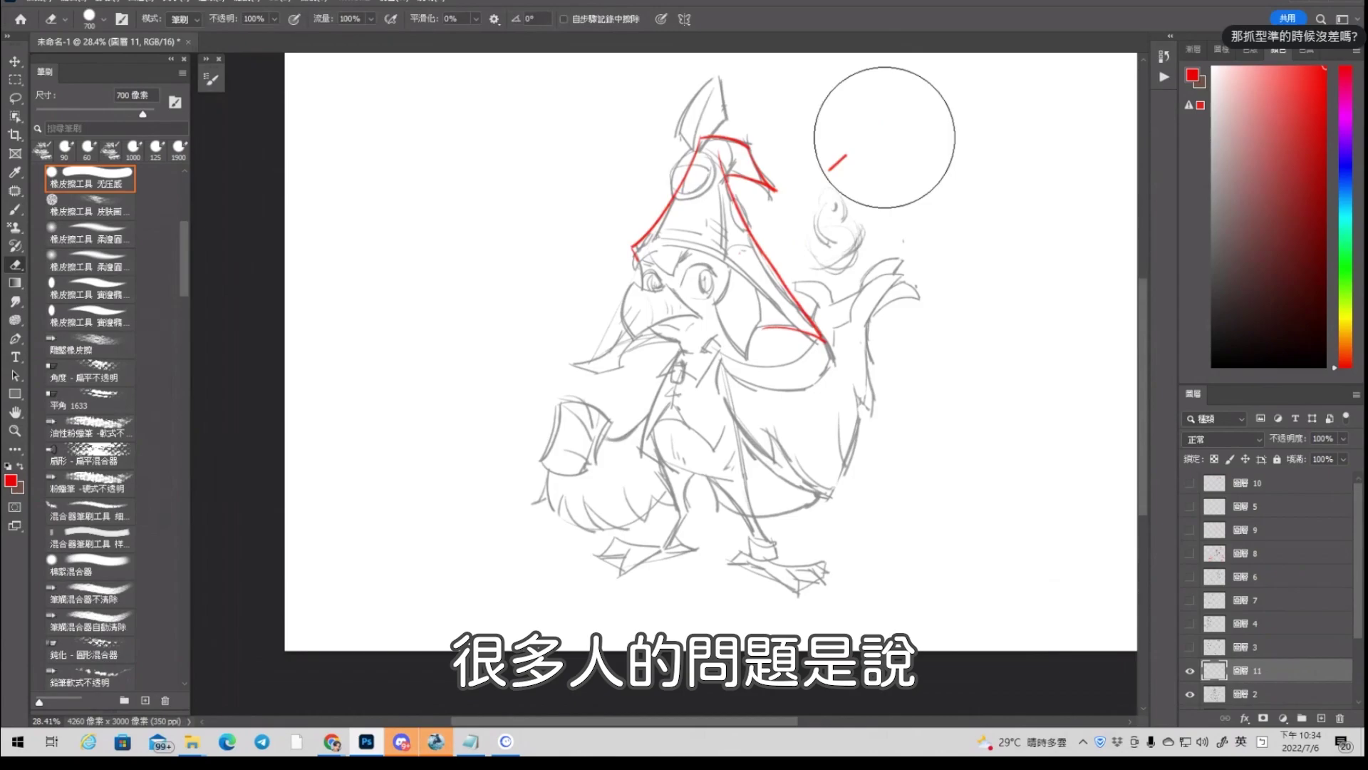
mouse_move(886, 137)
left_mouse_down()
mouse_move(814, 168)
mouse_move(723, 147)
mouse_move(657, 214)
mouse_move(699, 382)
mouse_move(824, 401)
left_mouse_up()
key("b")
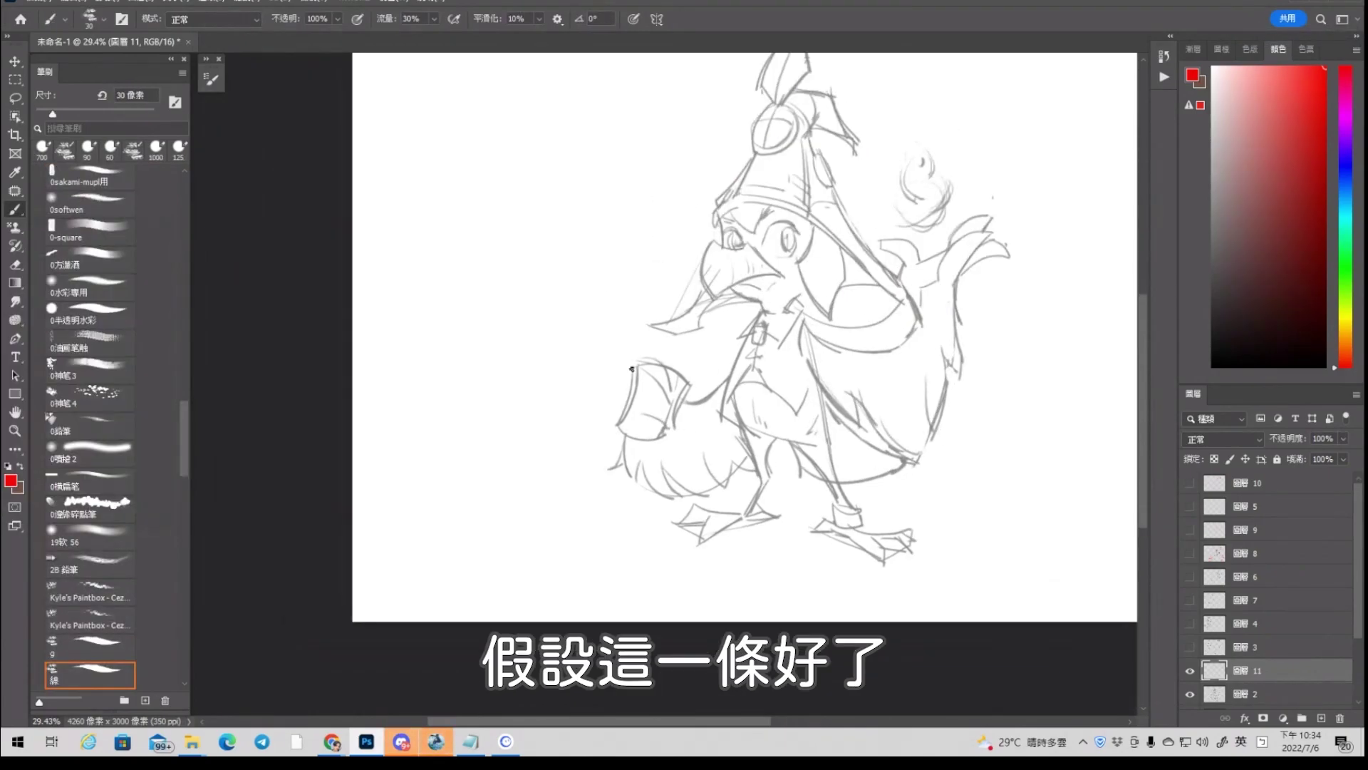
Write the red note "1. 測" in the blank area beside the character and circle the word
left_click_drag(637, 359, 618, 426)
key("ctrl+z")
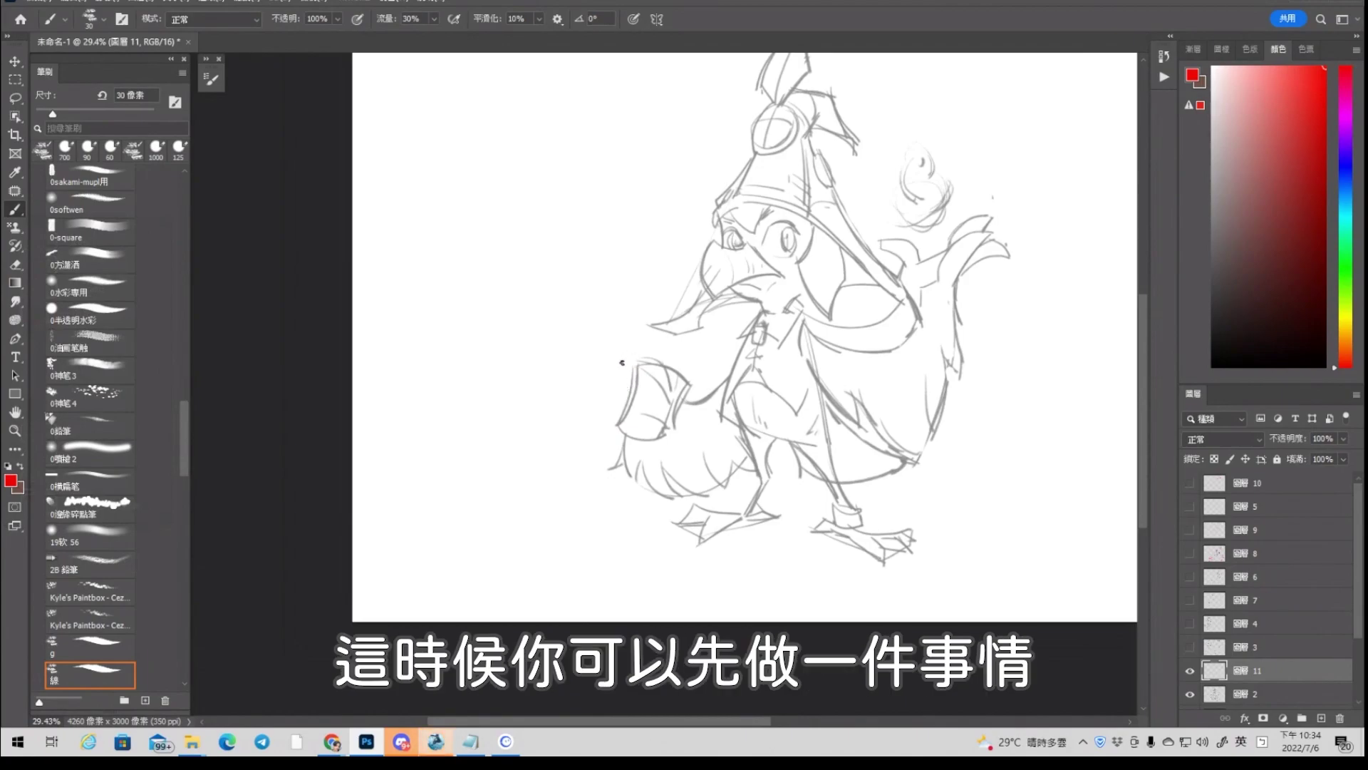
left_click_drag(460, 257, 468, 295)
key("ctrl+z")
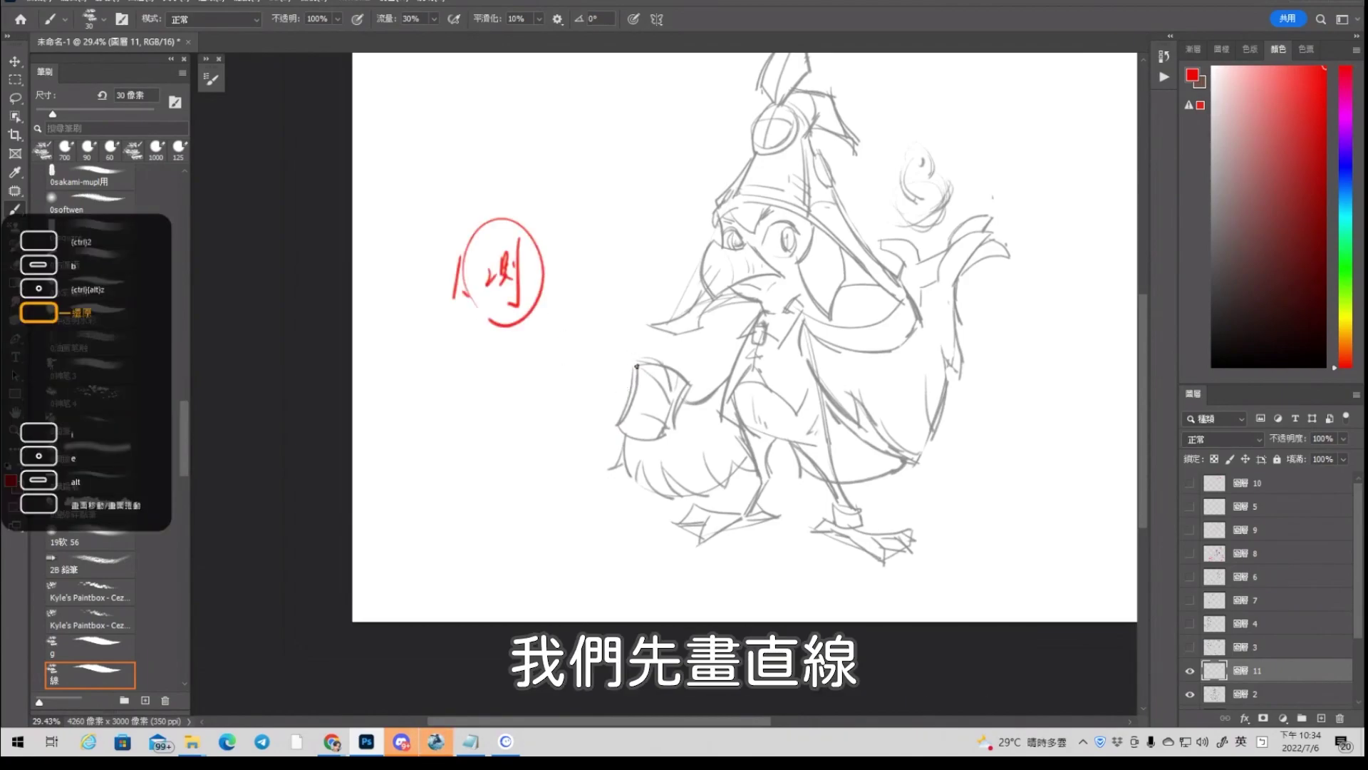
Try tracing the outline of the cup-like shape above the tail in red, with an "I" noted beside it
left_click_drag(637, 366, 618, 424)
left_click_drag(531, 385, 549, 409)
left_click_drag(637, 365, 674, 436)
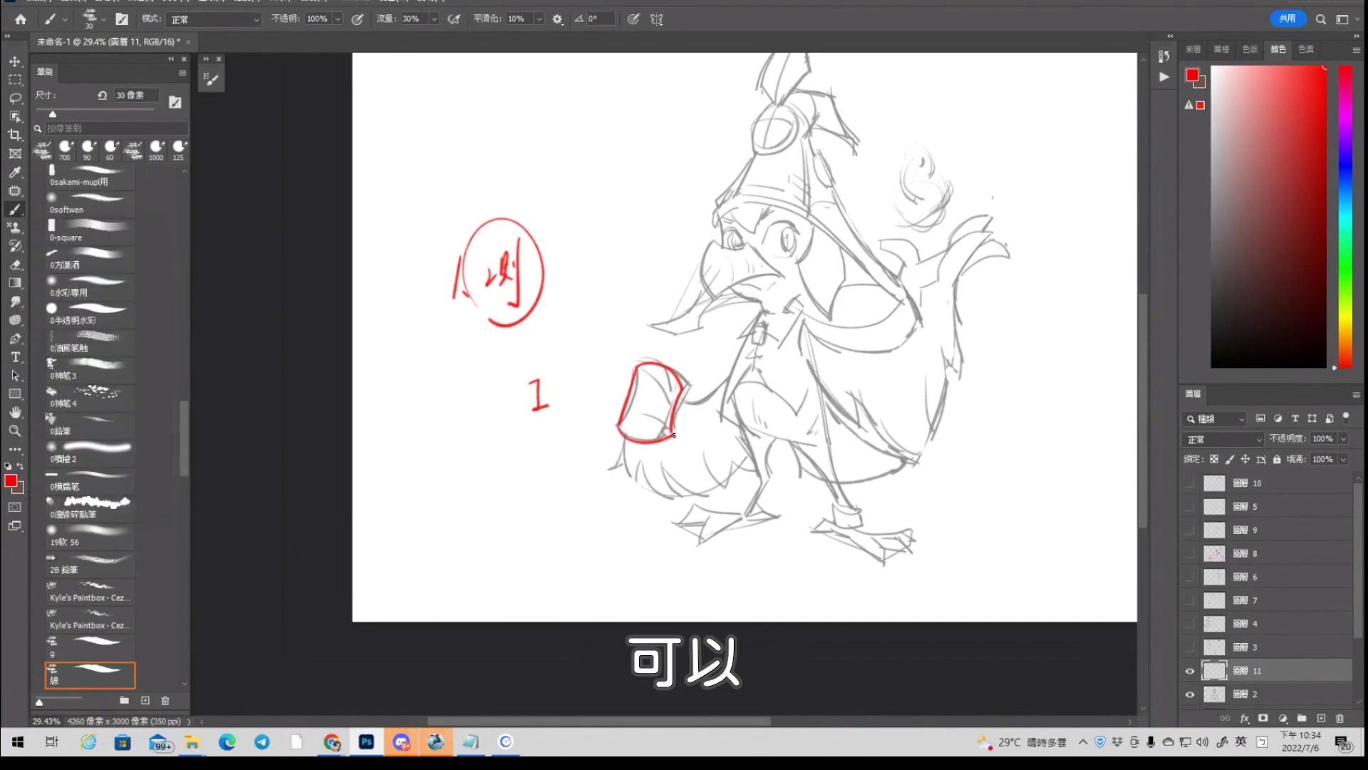
key("ctrl+z")
key("ctrl+z")
key("ctrl+z")
Try curved red strokes for the left edge of the cup-like shape, with an arrow and a sample curve beside it
left_click_drag(636, 366, 614, 423)
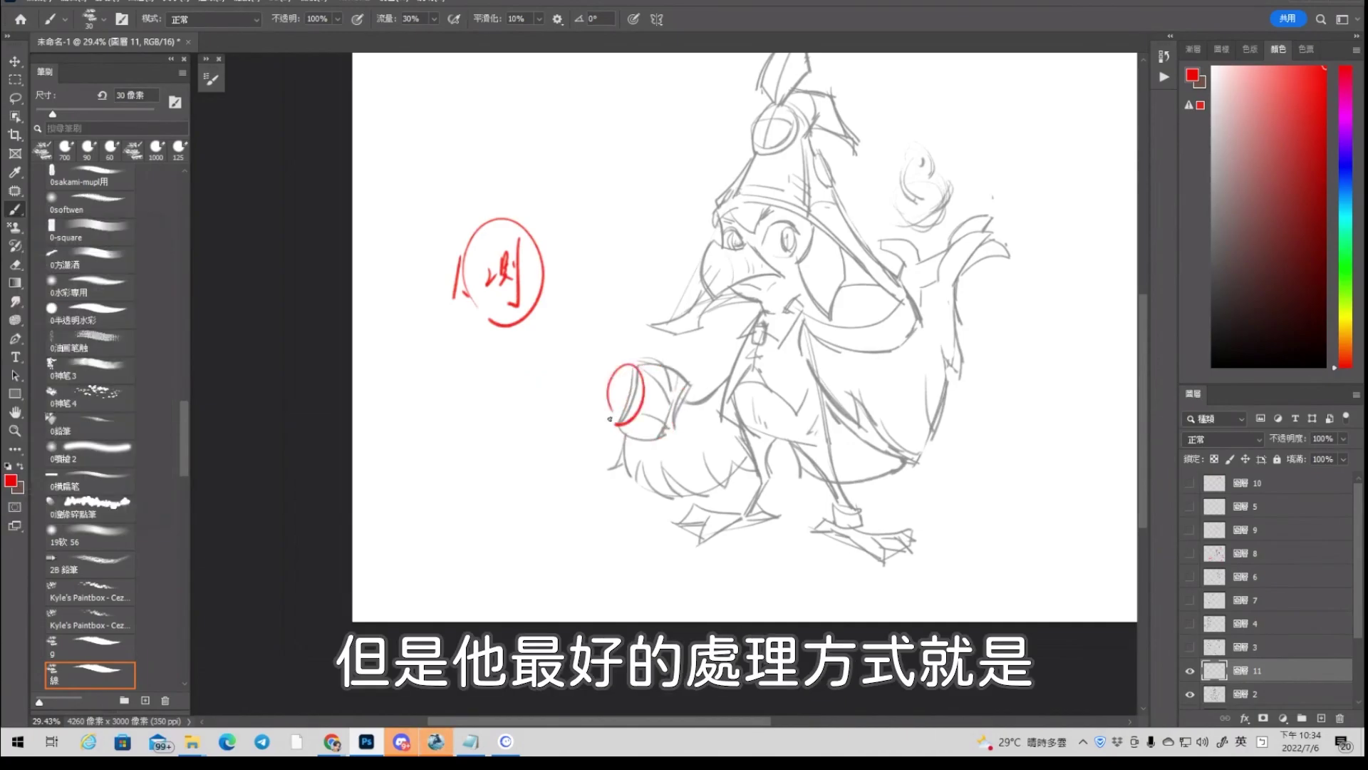
key("ctrl+z")
left_click_drag(637, 368, 617, 423)
key("ctrl+z")
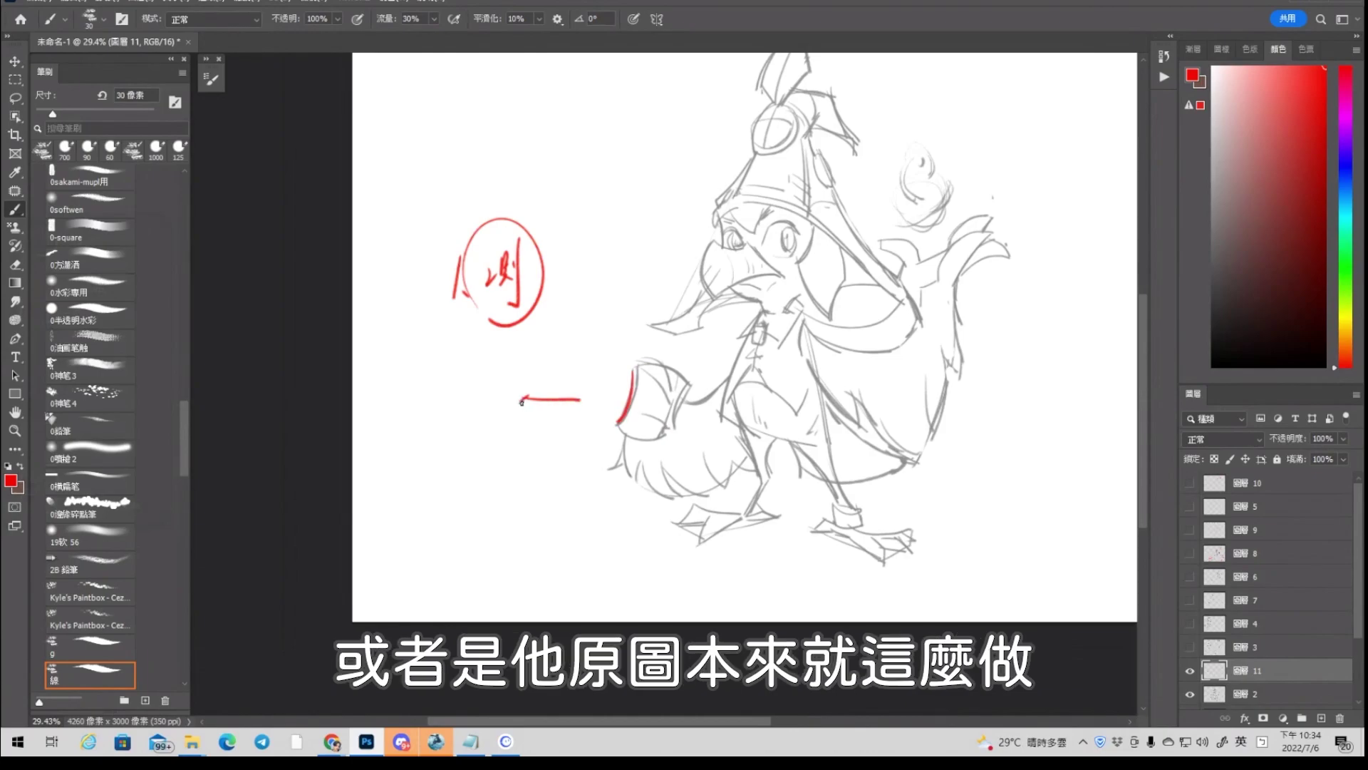
left_click_drag(486, 375, 470, 419)
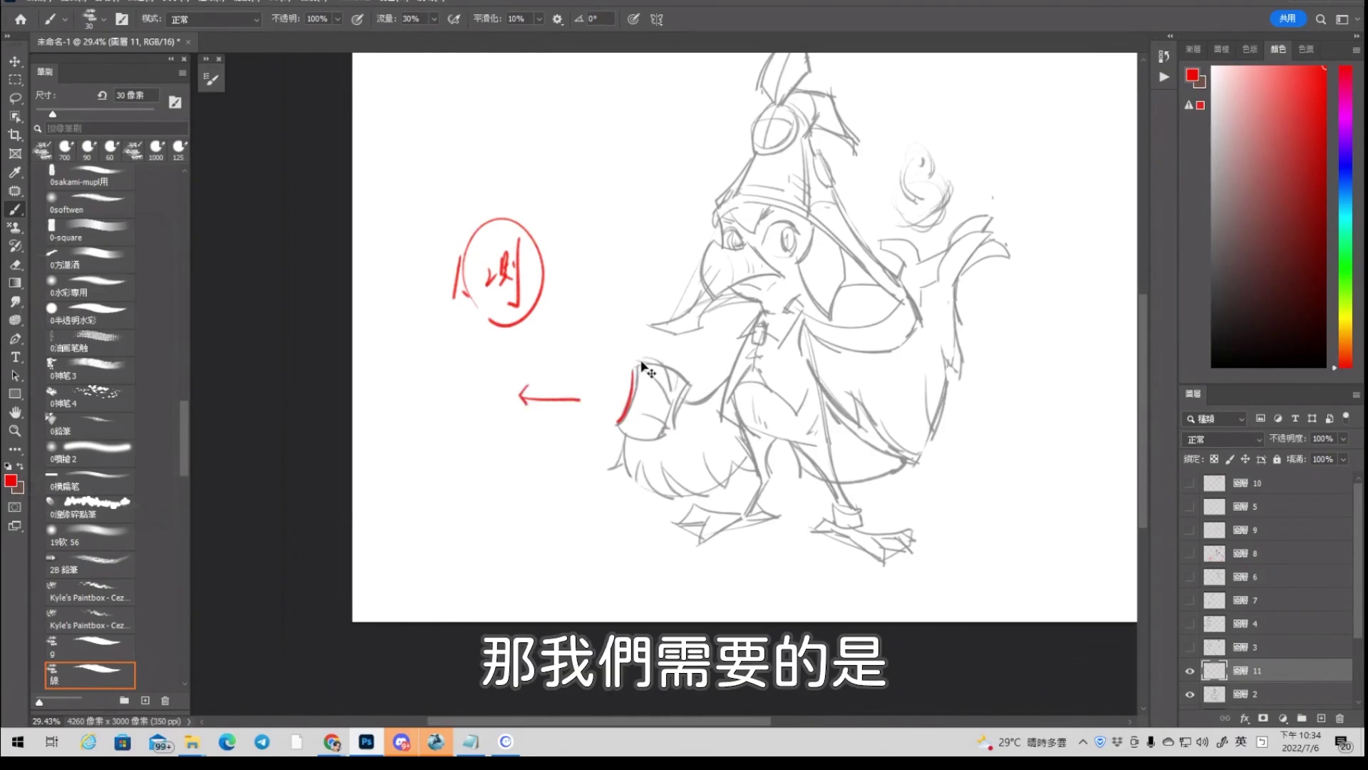
key("ctrl+z")
key("e")
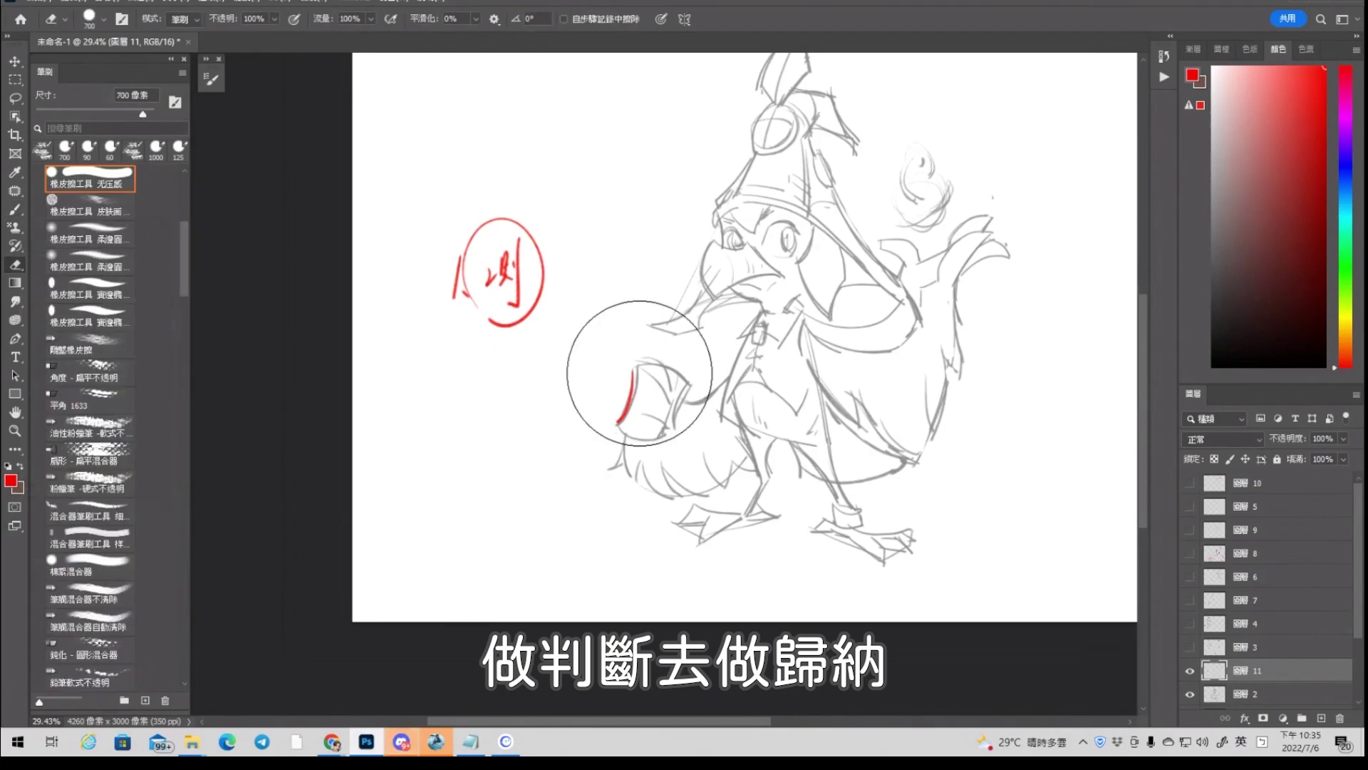
left_click(621, 395)
Trace the left edge of the cup-like shape with one straight red stroke, redoing it until it fits the sketch
key("b")
left_click_drag(631, 374, 618, 426)
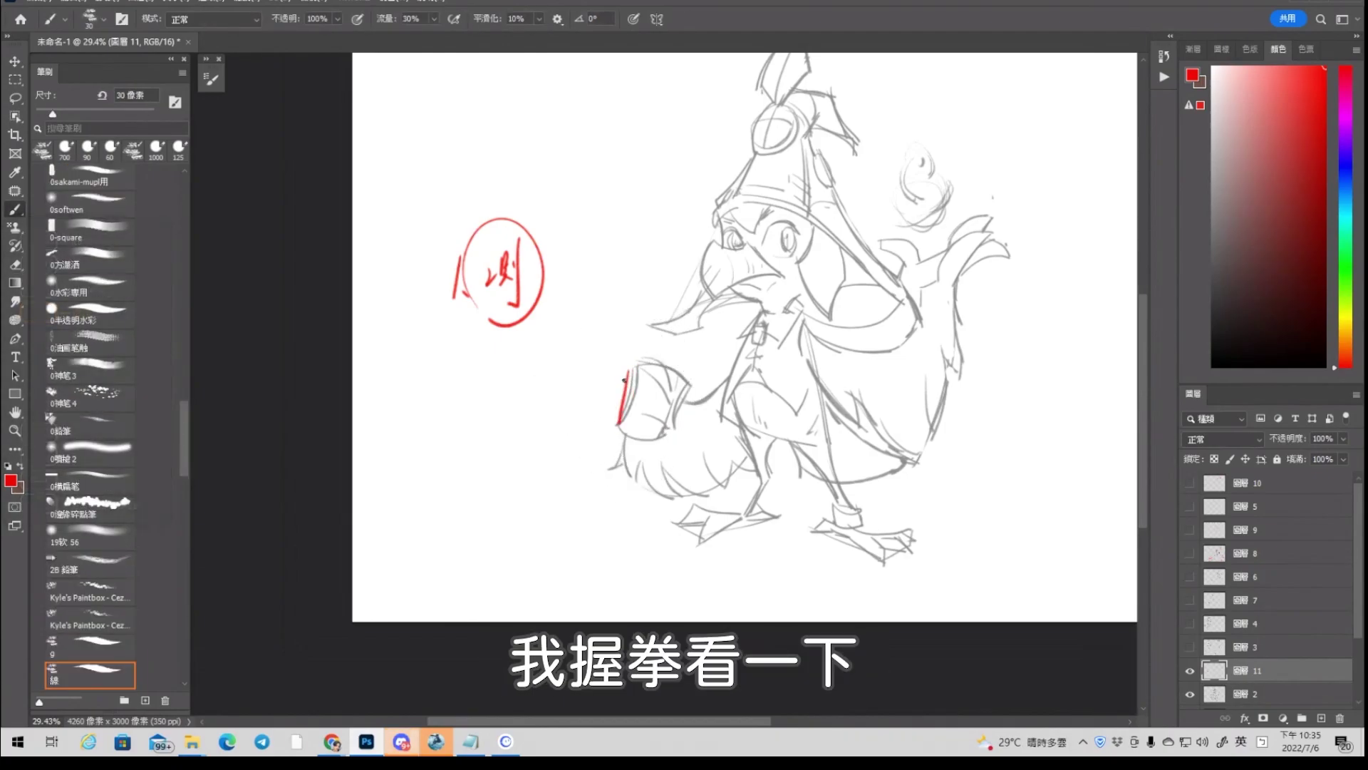
key("ctrl+z")
left_click_drag(629, 373, 619, 423)
key("ctrl+z")
key("ctrl+z")
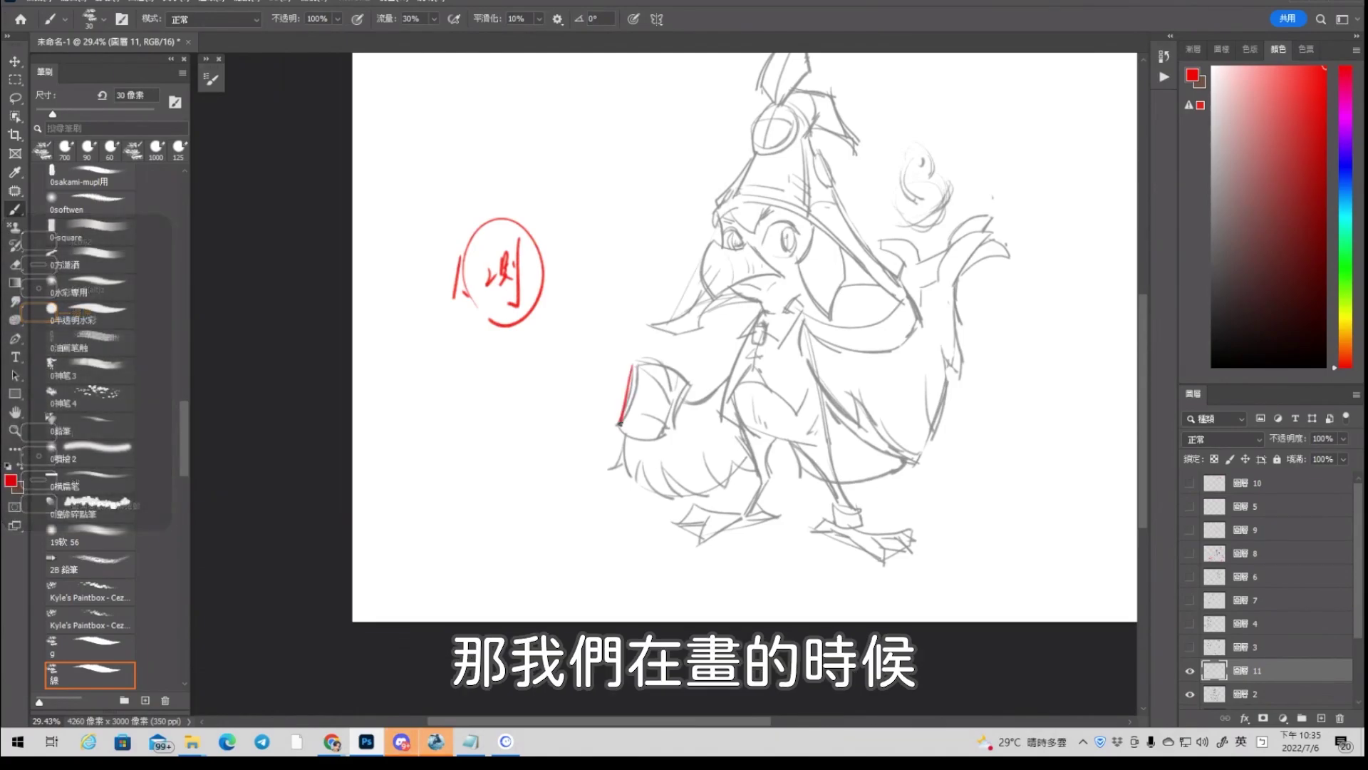
key("ctrl+z")
left_click_drag(631, 370, 619, 430)
key("ctrl+z")
left_click_drag(629, 370, 618, 425)
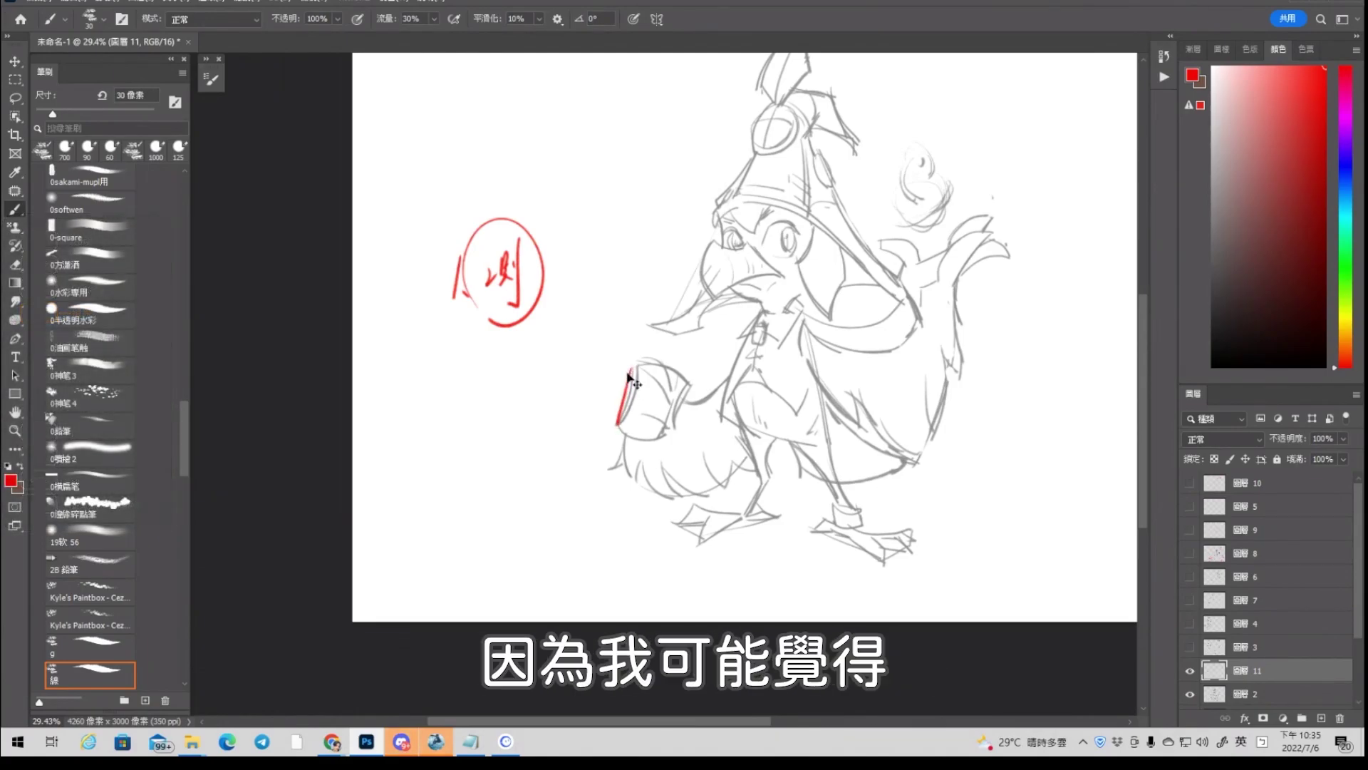
key("ctrl+z")
left_click_drag(630, 368, 617, 426)
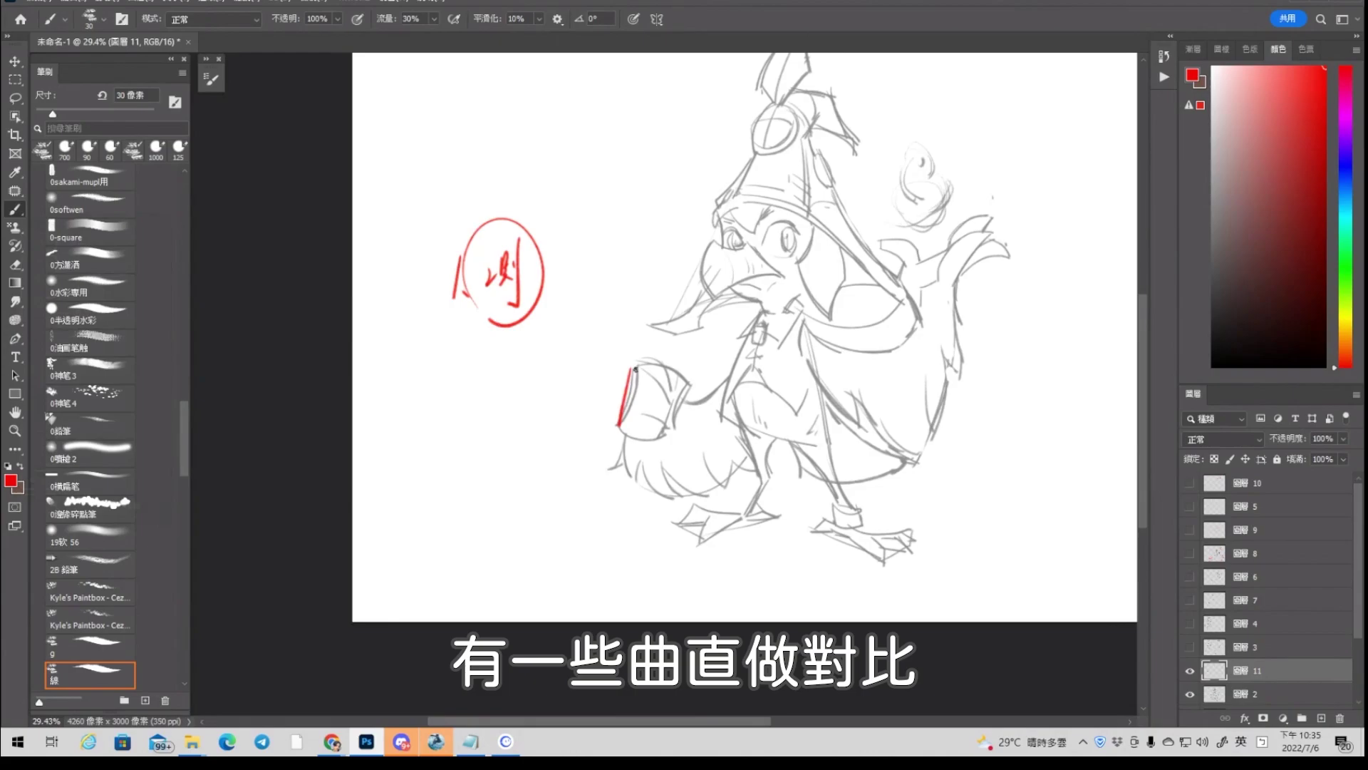
Complete the cup-like shape's red outline with a curved rim, right side and base, and erase the overshooting line ends
left_click_drag(611, 374, 697, 405)
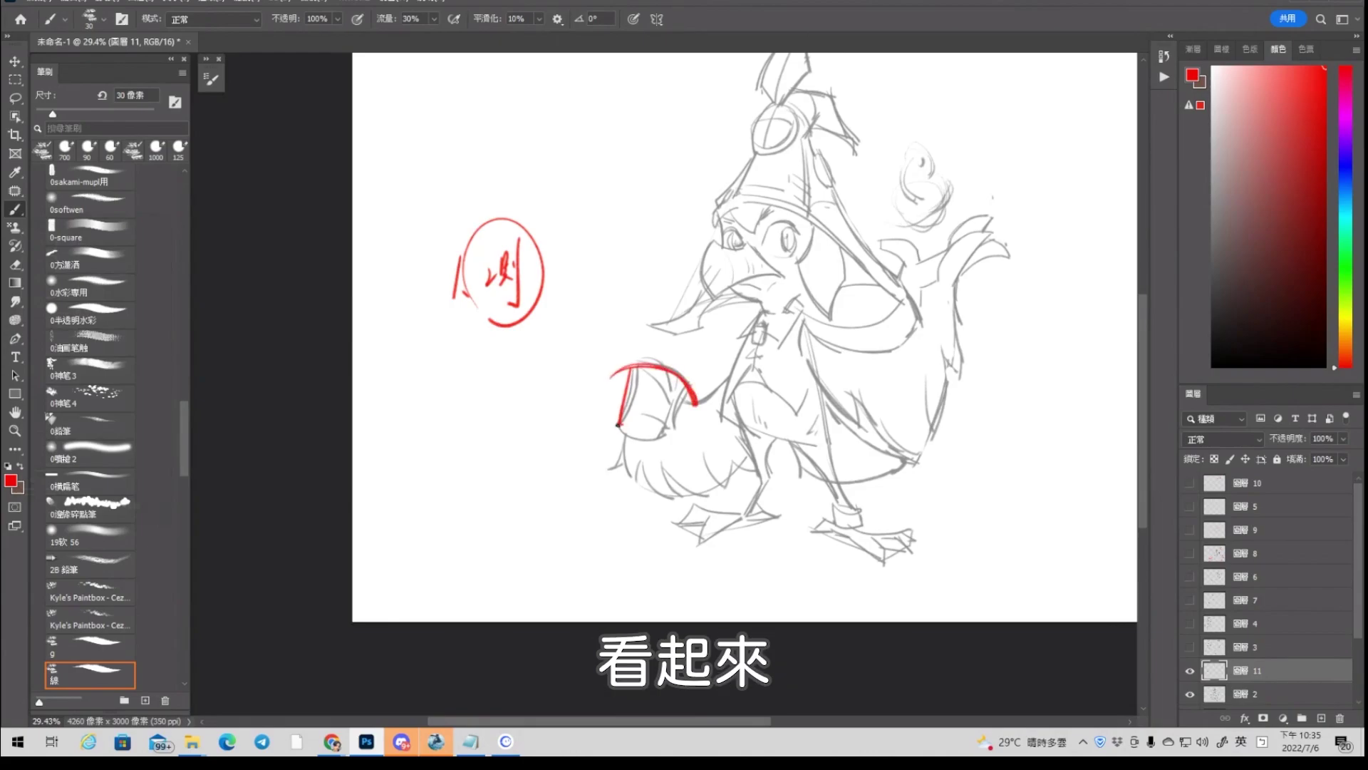
left_click_drag(618, 426, 663, 439)
scroll(663, 439, "down", 3)
key("e")
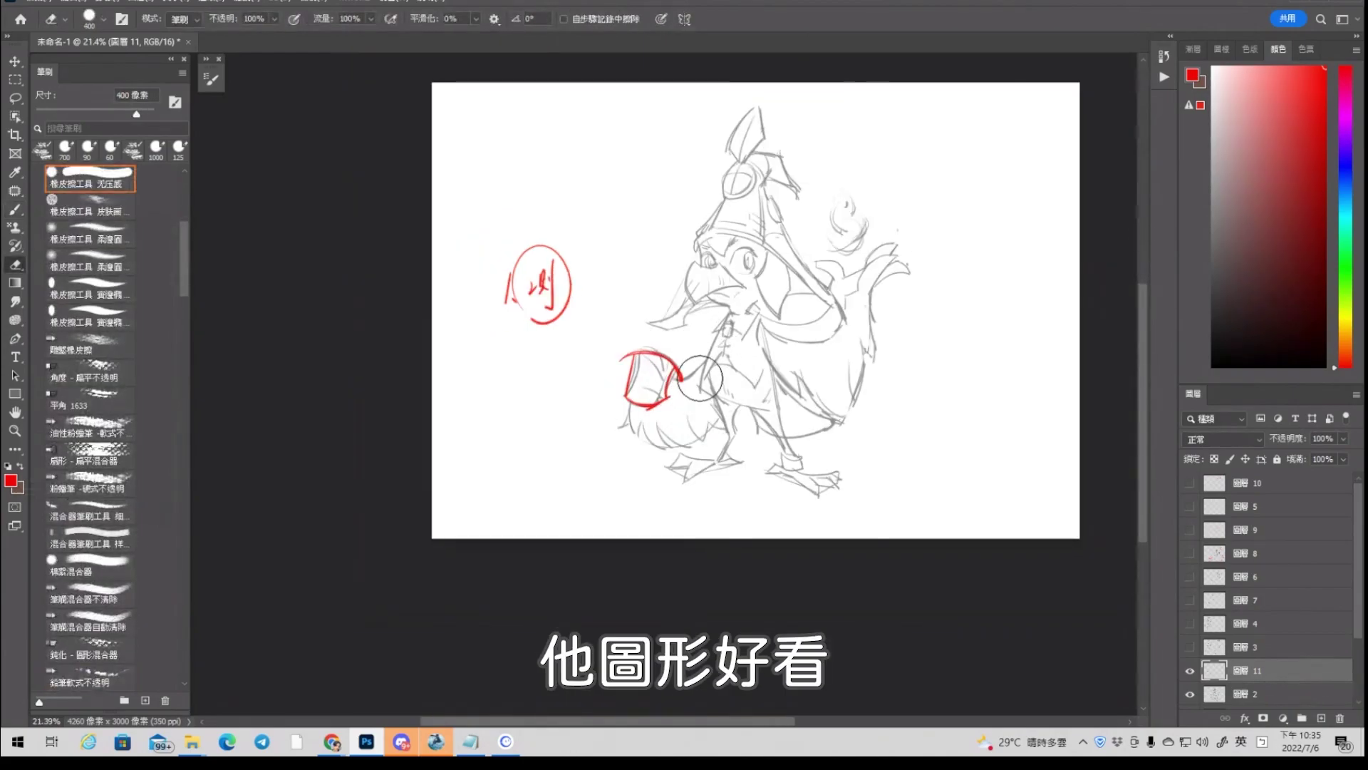
left_click_drag(700, 378, 693, 377)
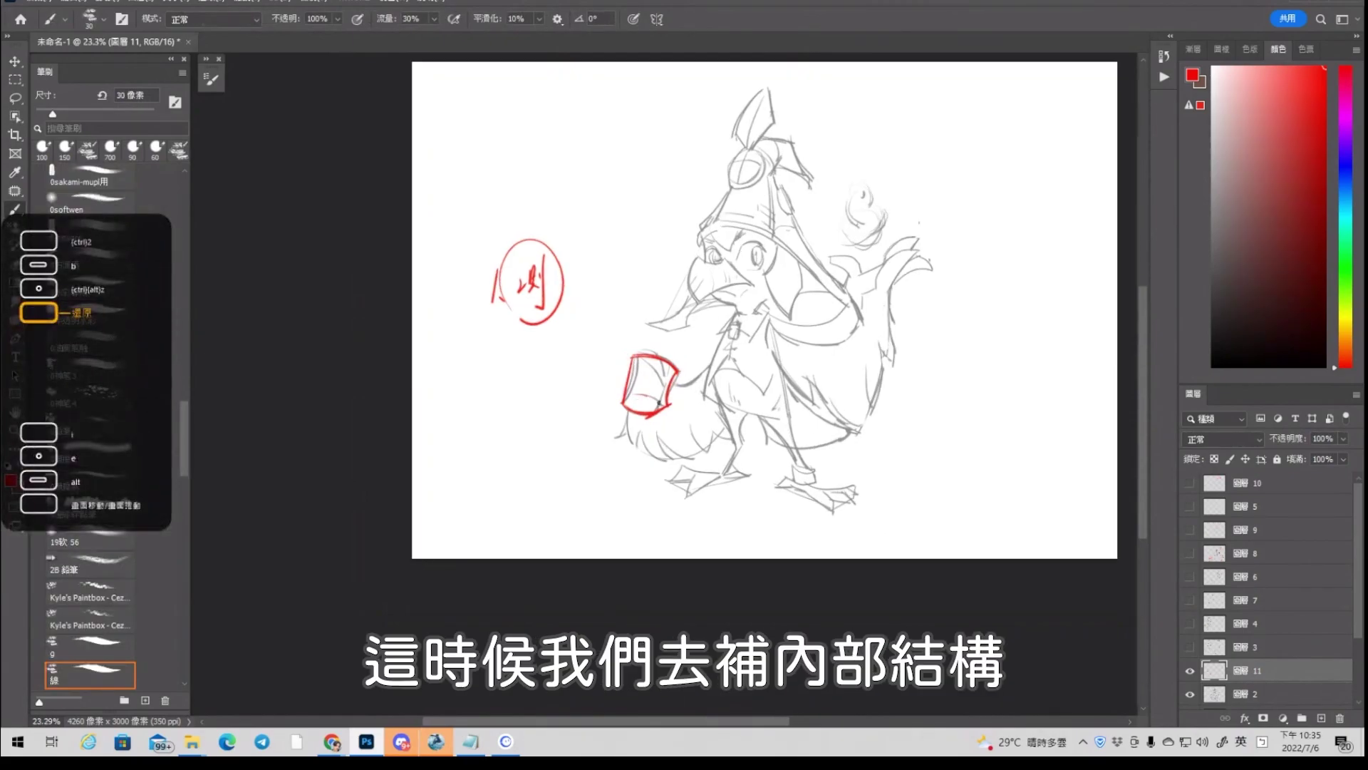
Try adding an inner contour stroke near the base of the cup-like shape's red outline
left_click_drag(640, 395, 662, 405)
scroll(702, 273, "up", 3)
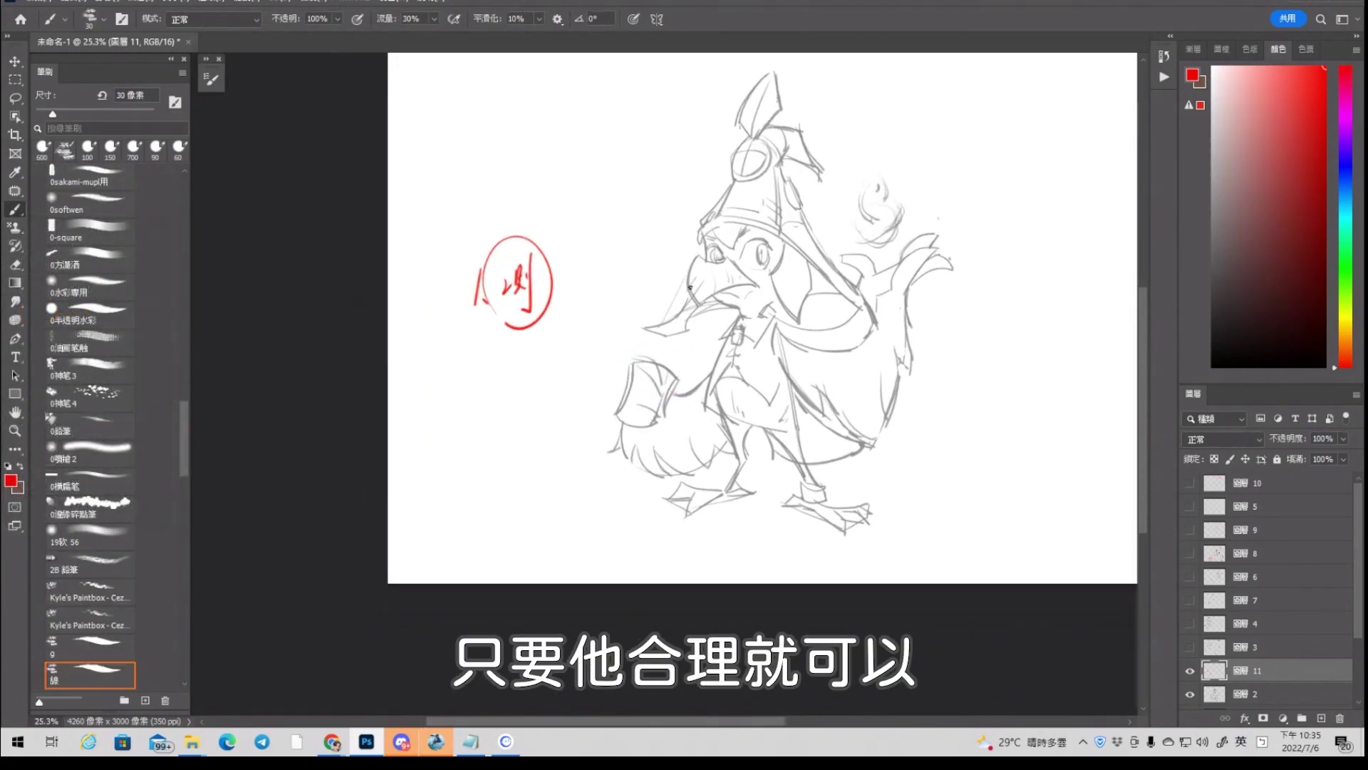
Try a curved and a straight red stroke for the front edge of the beak
scroll(708, 269, "up", 1)
left_click_drag(695, 249, 697, 313)
key("ctrl+z")
left_click_drag(696, 249, 697, 314)
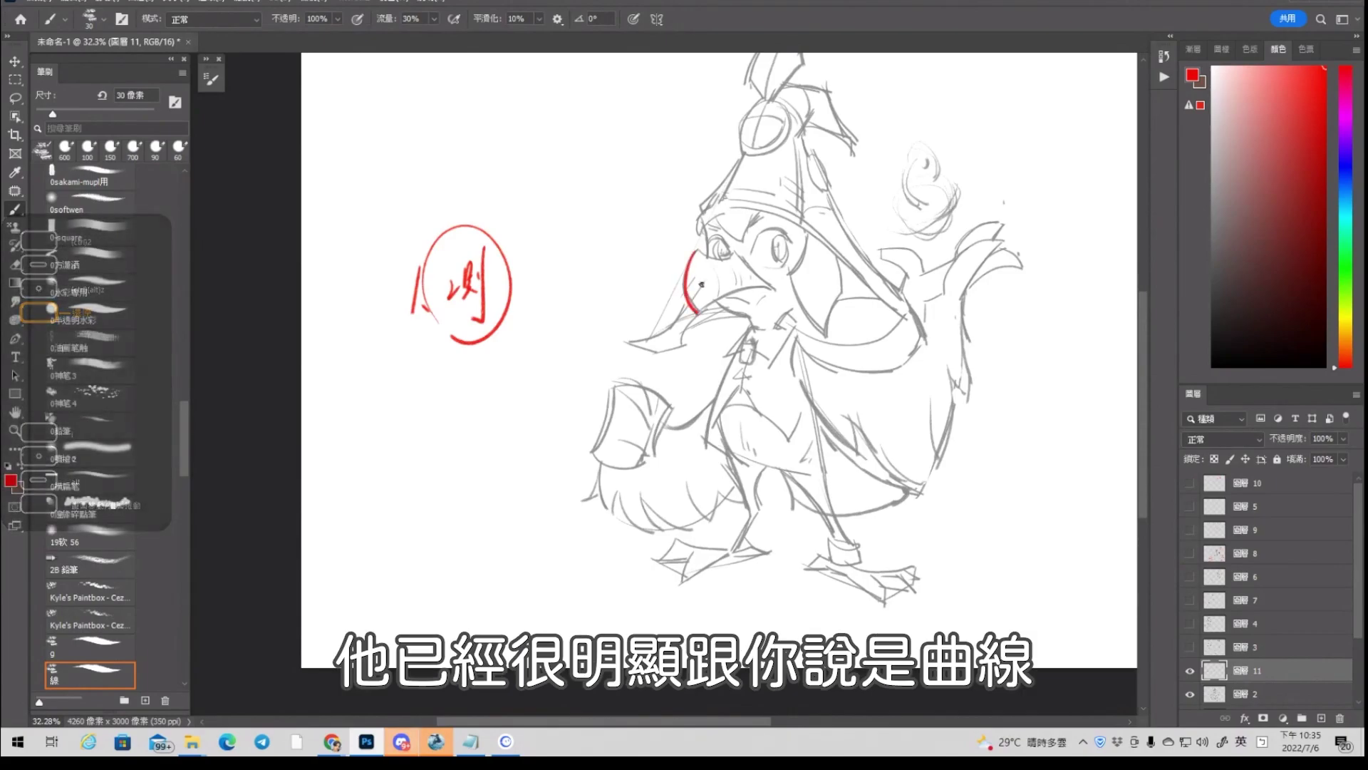
key("ctrl+z")
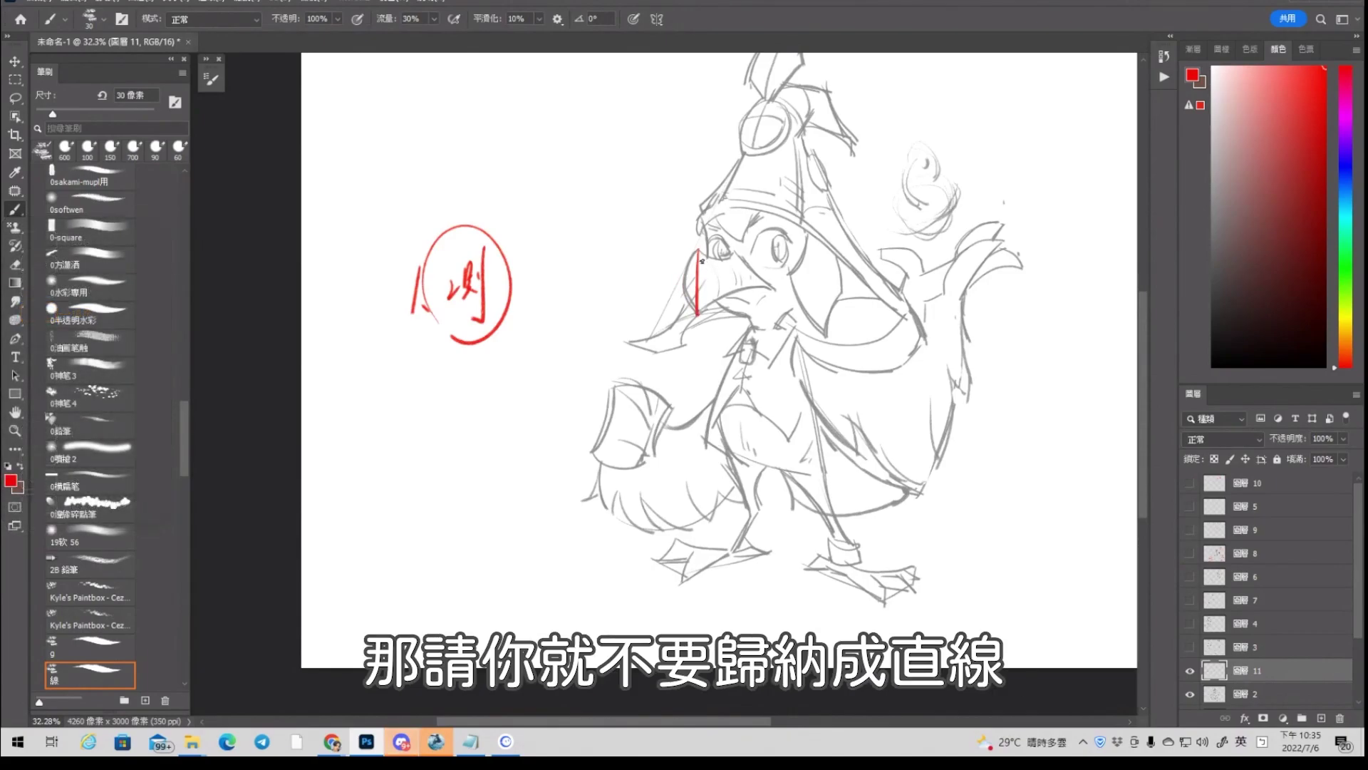
left_click_drag(695, 249, 694, 314)
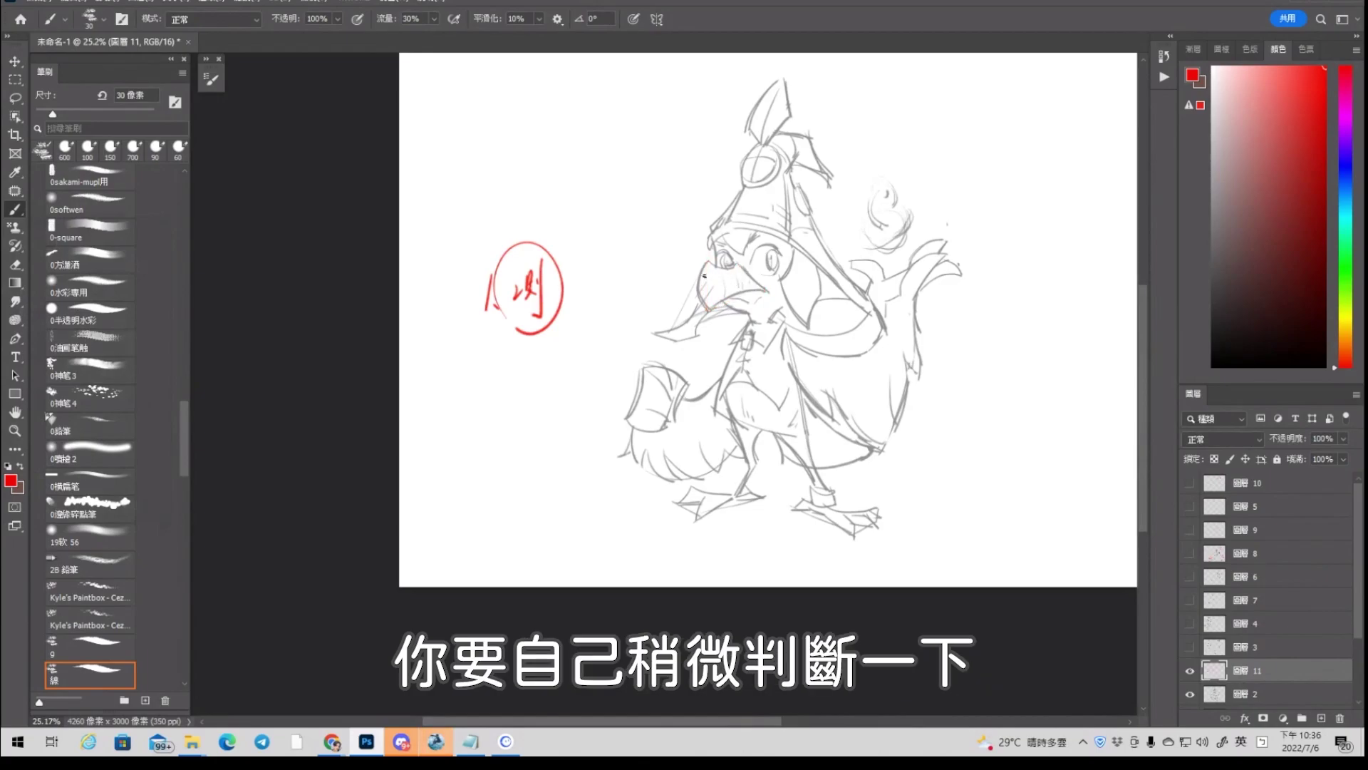
Trace the beak in red with a curved front edge and lines running back to its pointed corner
left_click_drag(706, 262, 704, 309)
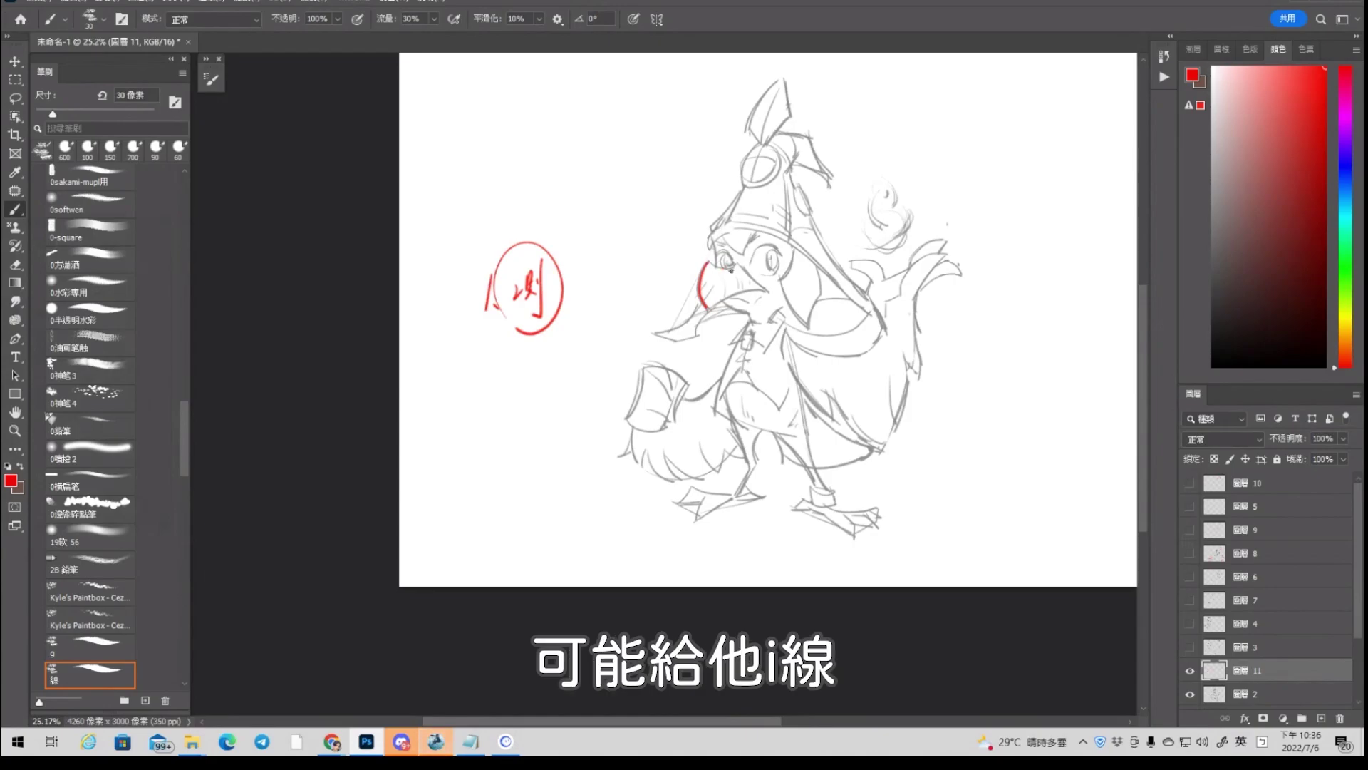
left_click_drag(708, 263, 733, 271)
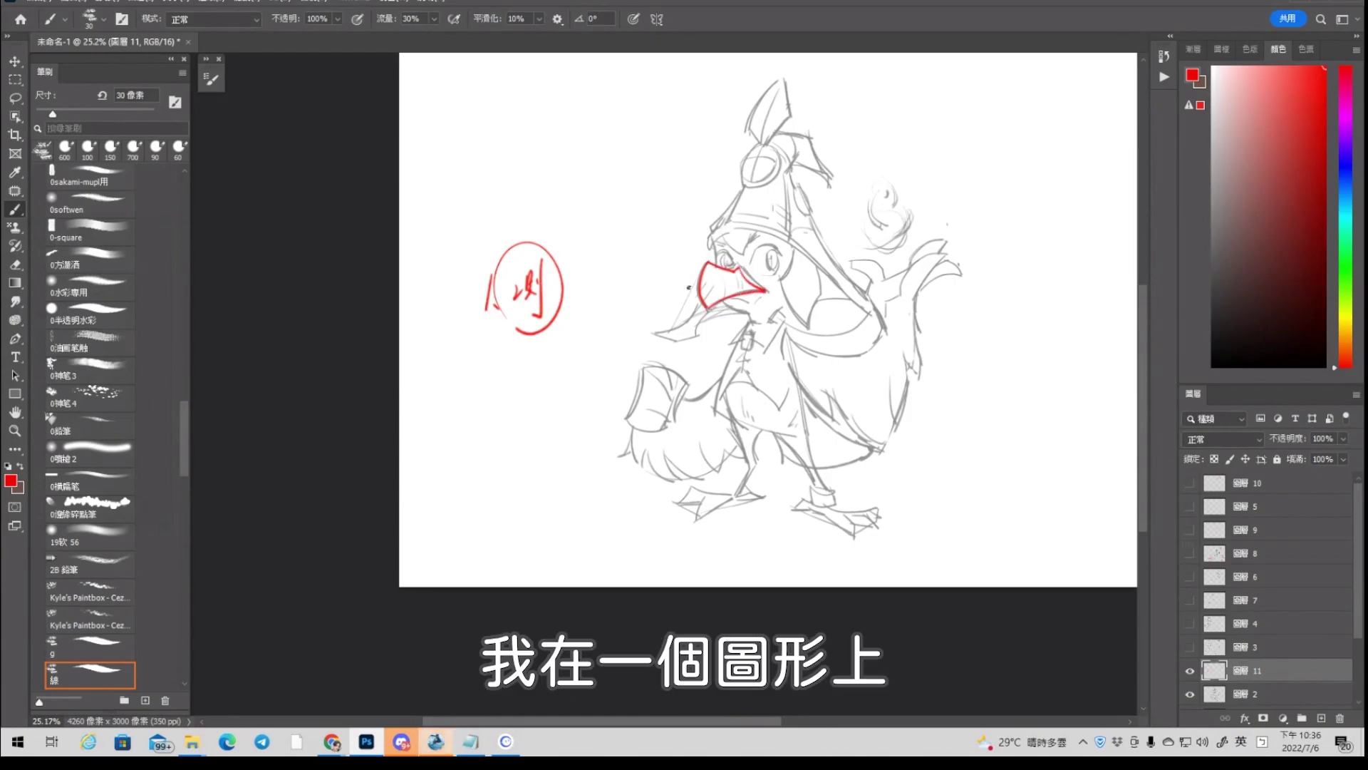
mouse_move(700, 313)
left_mouse_down()
mouse_move(713, 314)
mouse_move(656, 314)
left_mouse_up()
Sketch a sample four-sided shape beside the raised hand, with straight sides and a curved top and base
left_click_drag(921, 171, 905, 246)
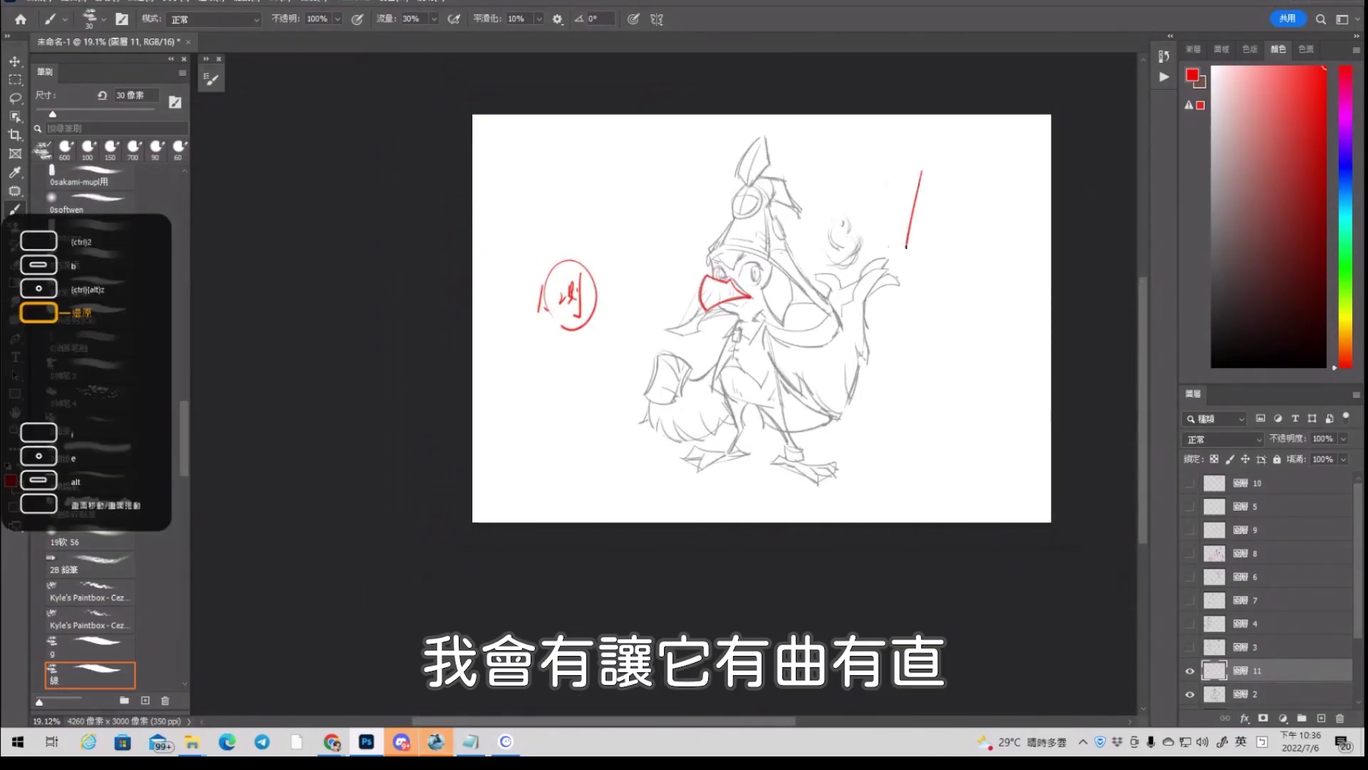
left_click_drag(898, 160, 978, 184)
left_click_drag(976, 158, 964, 316)
left_click_drag(900, 247, 964, 316)
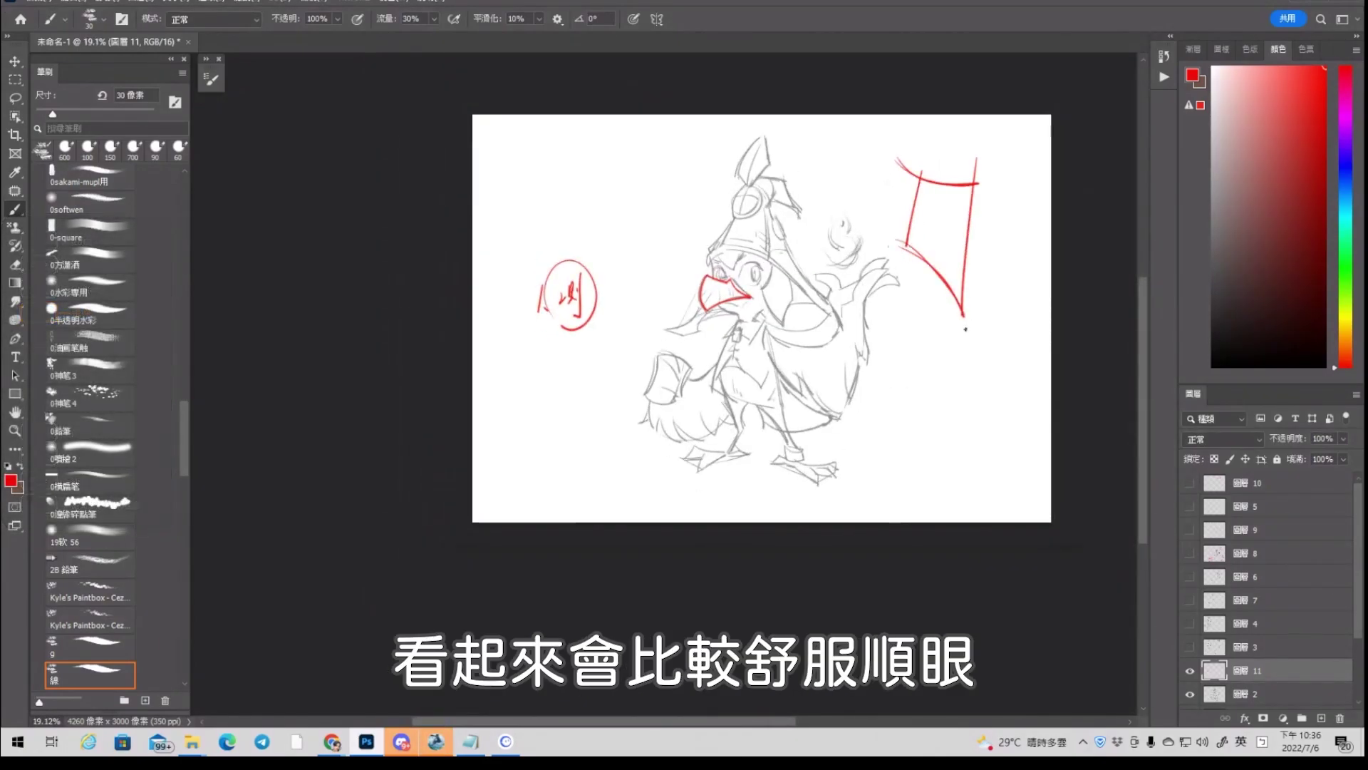
key("ctrl+z")
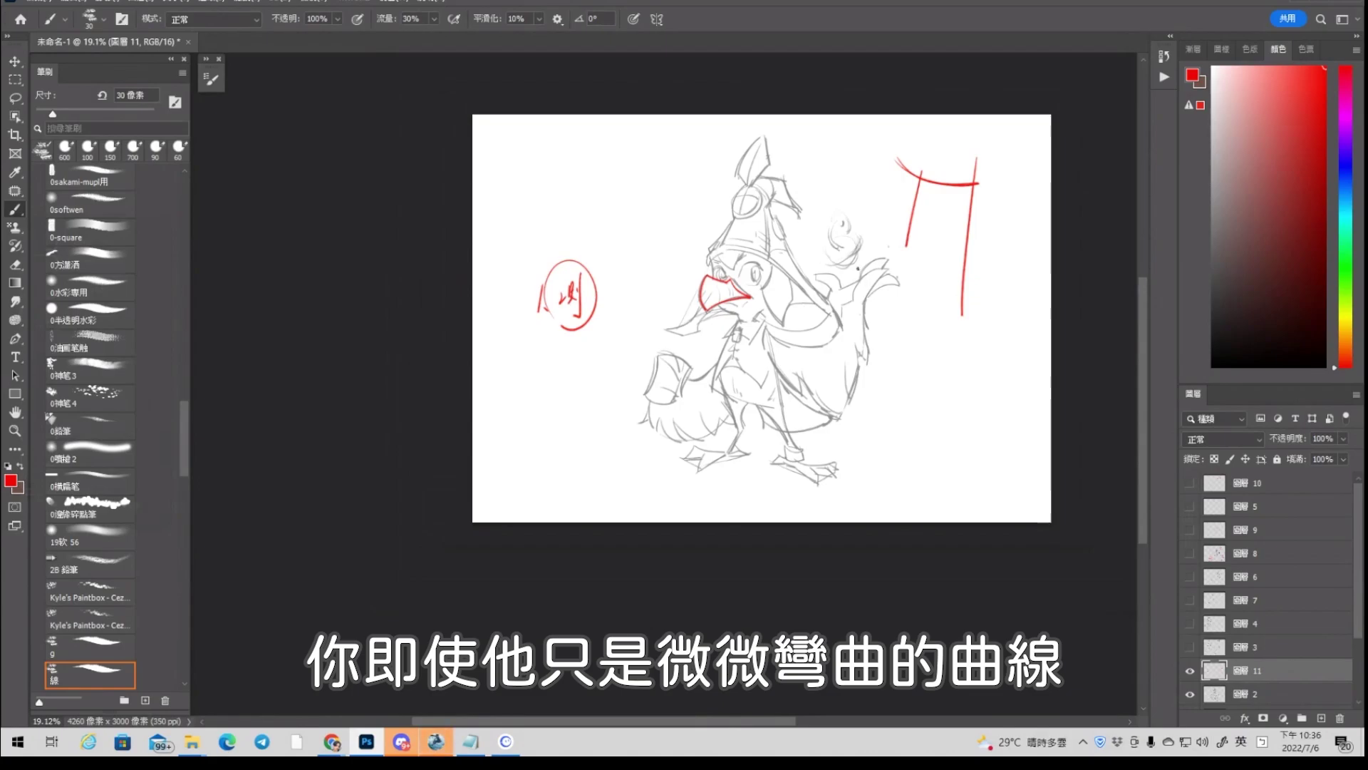
Try long straight and slightly curved red strokes down through the raised arm, and undo them along with the sample shape
left_click_drag(866, 186, 836, 387)
key("ctrl+z")
left_click_drag(868, 176, 839, 439)
key("ctrl+z")
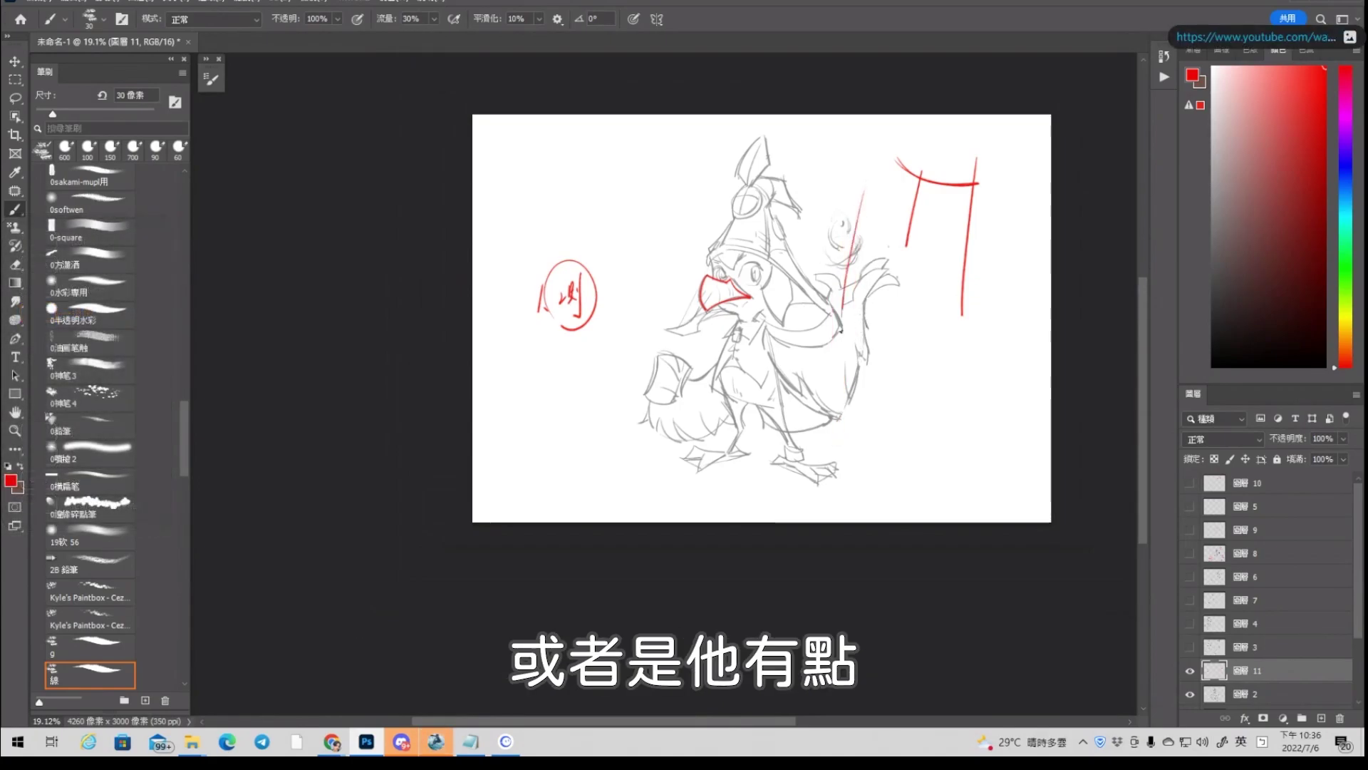
left_click_drag(841, 331, 838, 416)
key("ctrl+z")
left_click_drag(871, 191, 837, 419)
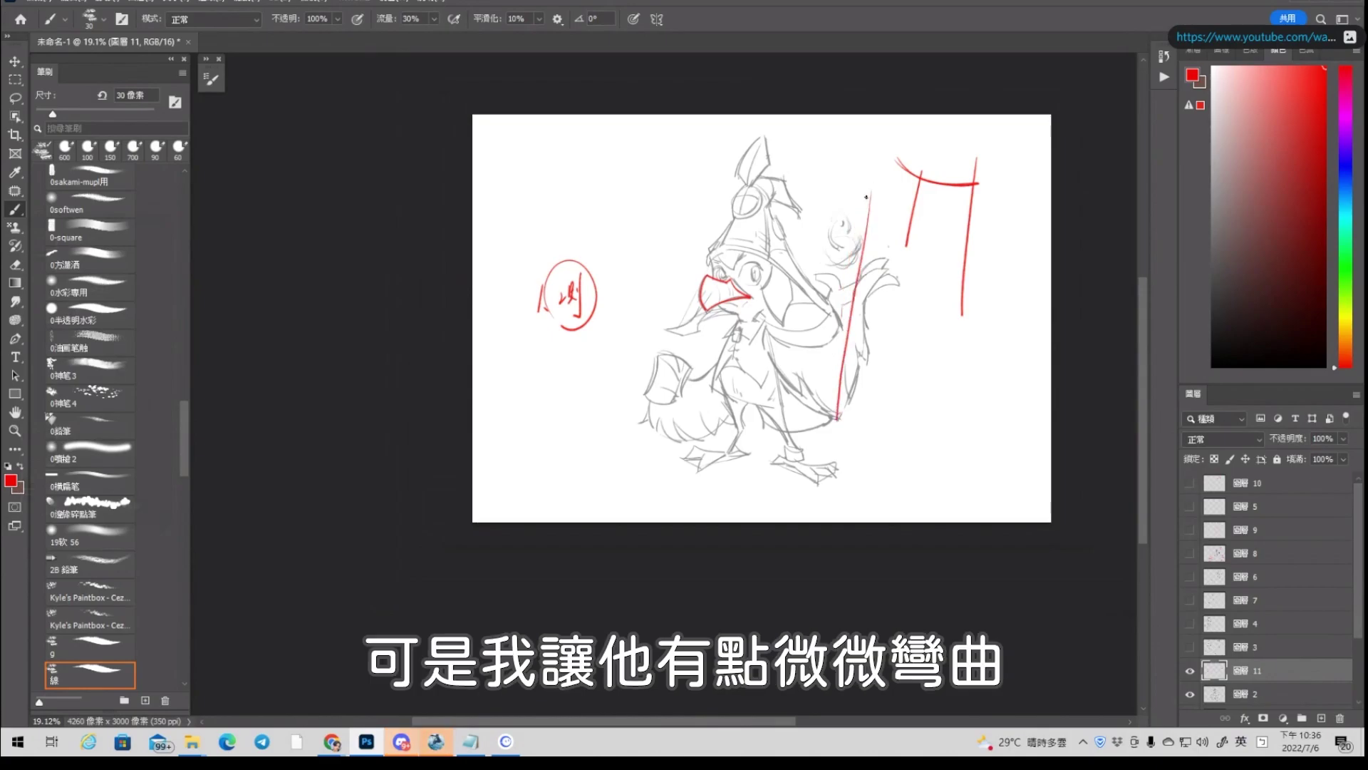
key("ctrl+z")
mouse_move(867, 190)
left_mouse_down()
mouse_move(844, 255)
mouse_move(824, 437)
left_mouse_up()
key("ctrl+z")
key("ctrl+z")
key("ctrl+z")
key("ctrl+z")
Trace the pointed shape below the beak in red, redoing its first stroke
scroll(767, 314, "up", 4)
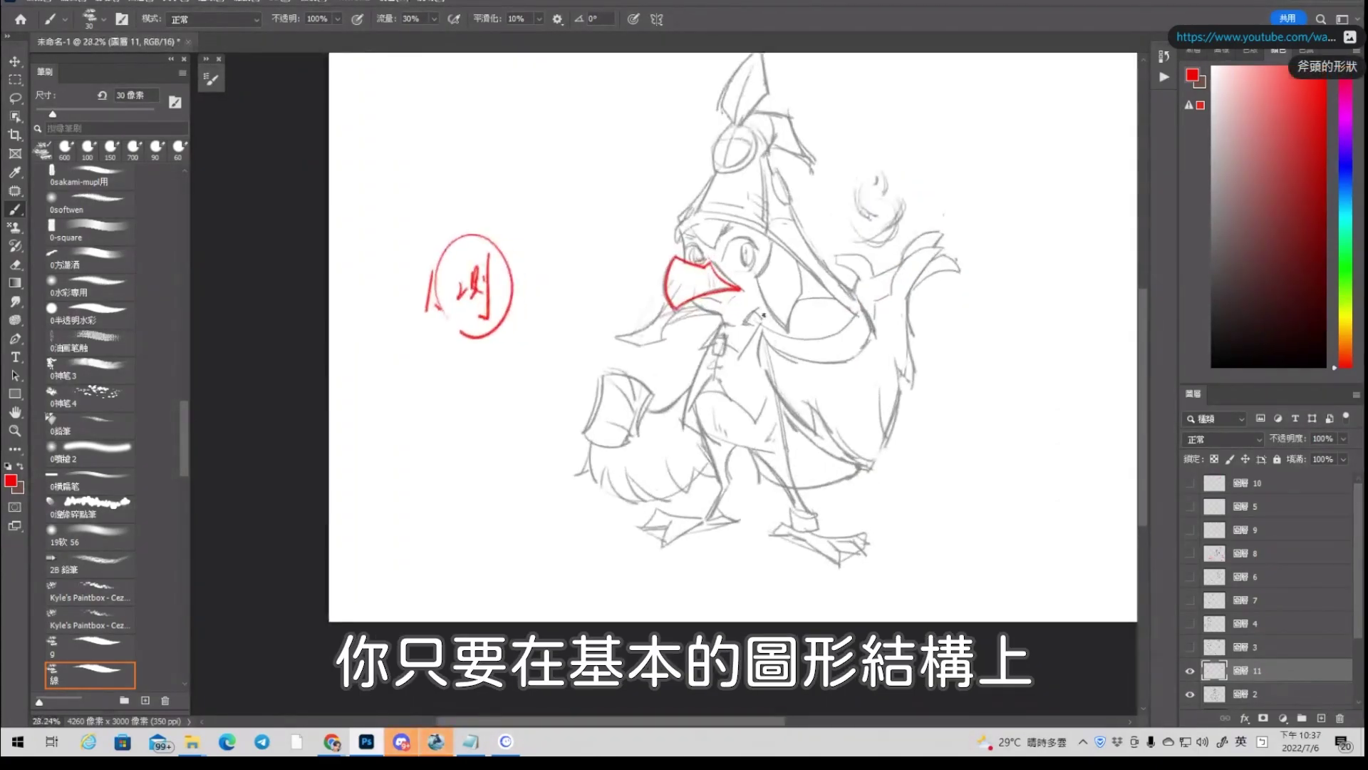
mouse_move(614, 332)
left_mouse_down()
mouse_move(628, 365)
mouse_move(608, 262)
left_mouse_up()
key("ctrl+z")
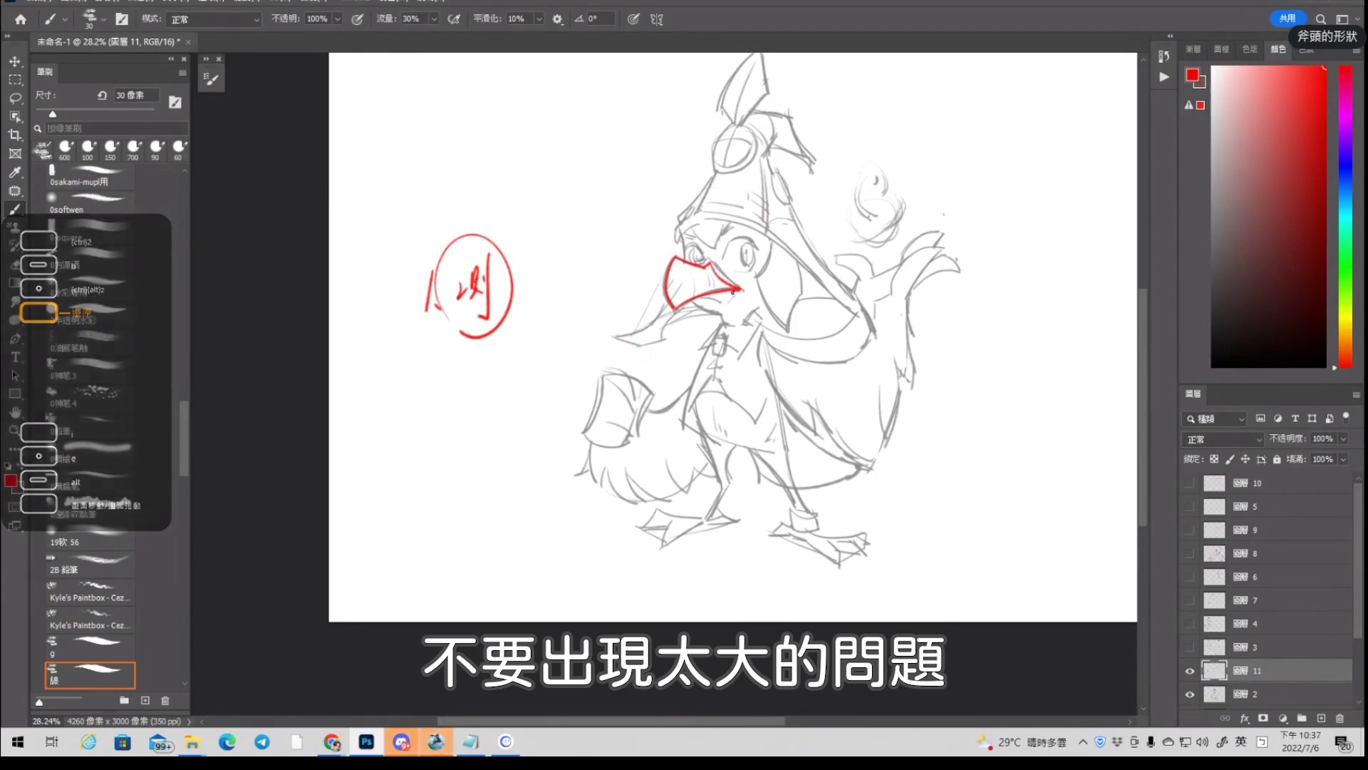
left_click_drag(729, 289, 677, 331)
scroll(722, 268, "down", 1)
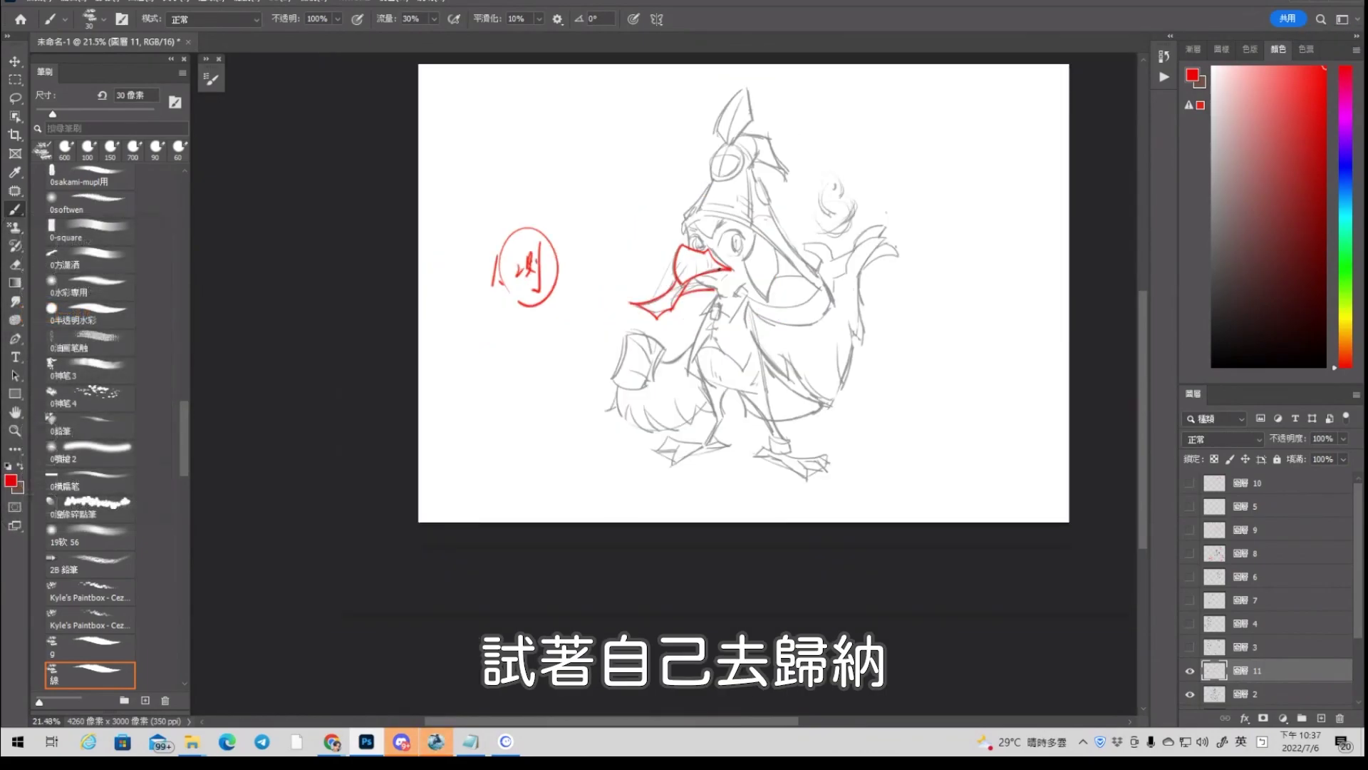
Trace the short line above the beak and the front edge of the hat in red
scroll(674, 251, "up", 1)
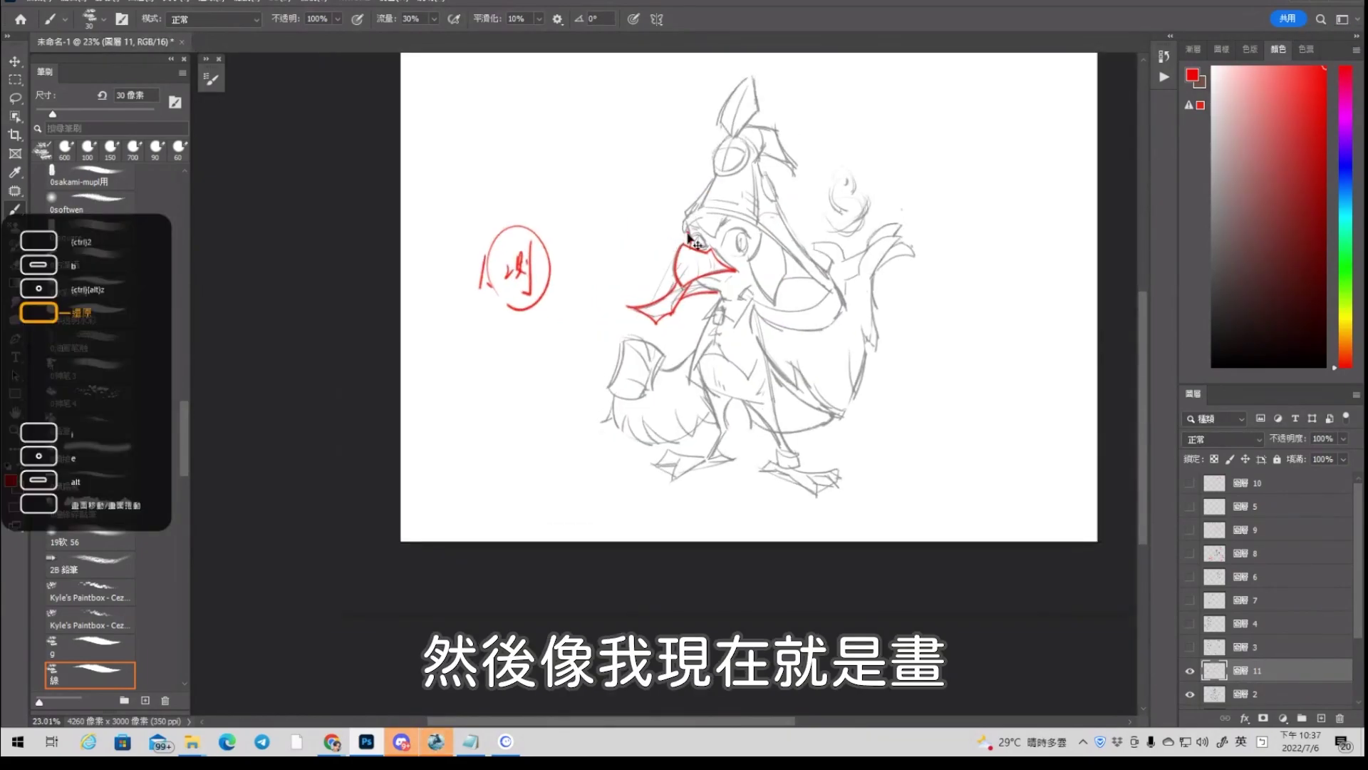
left_click_drag(689, 232, 690, 247)
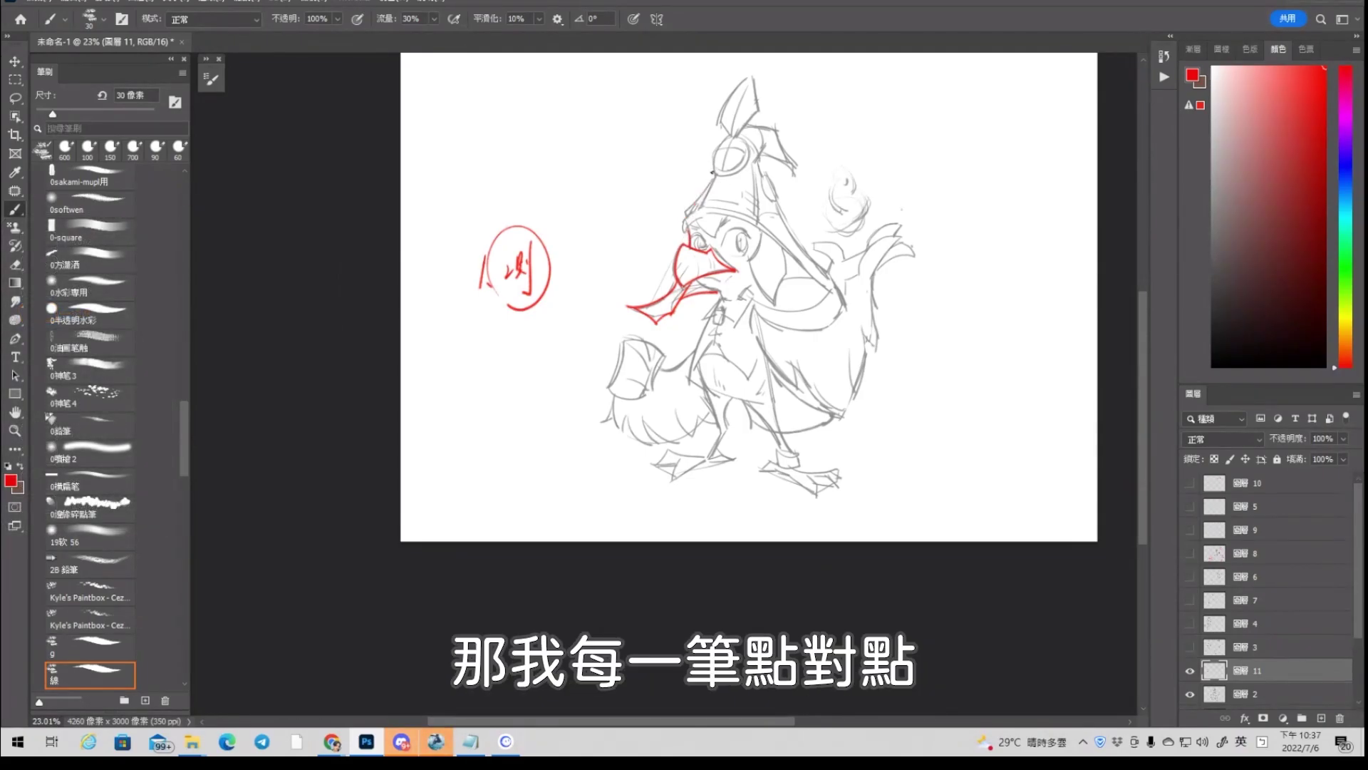
left_click(714, 170)
left_click_drag(716, 171, 683, 219)
Draw sample C, S and I lines in red in front of the character, and undo them
left_click_drag(714, 172, 640, 278)
left_click_drag(603, 292, 601, 331)
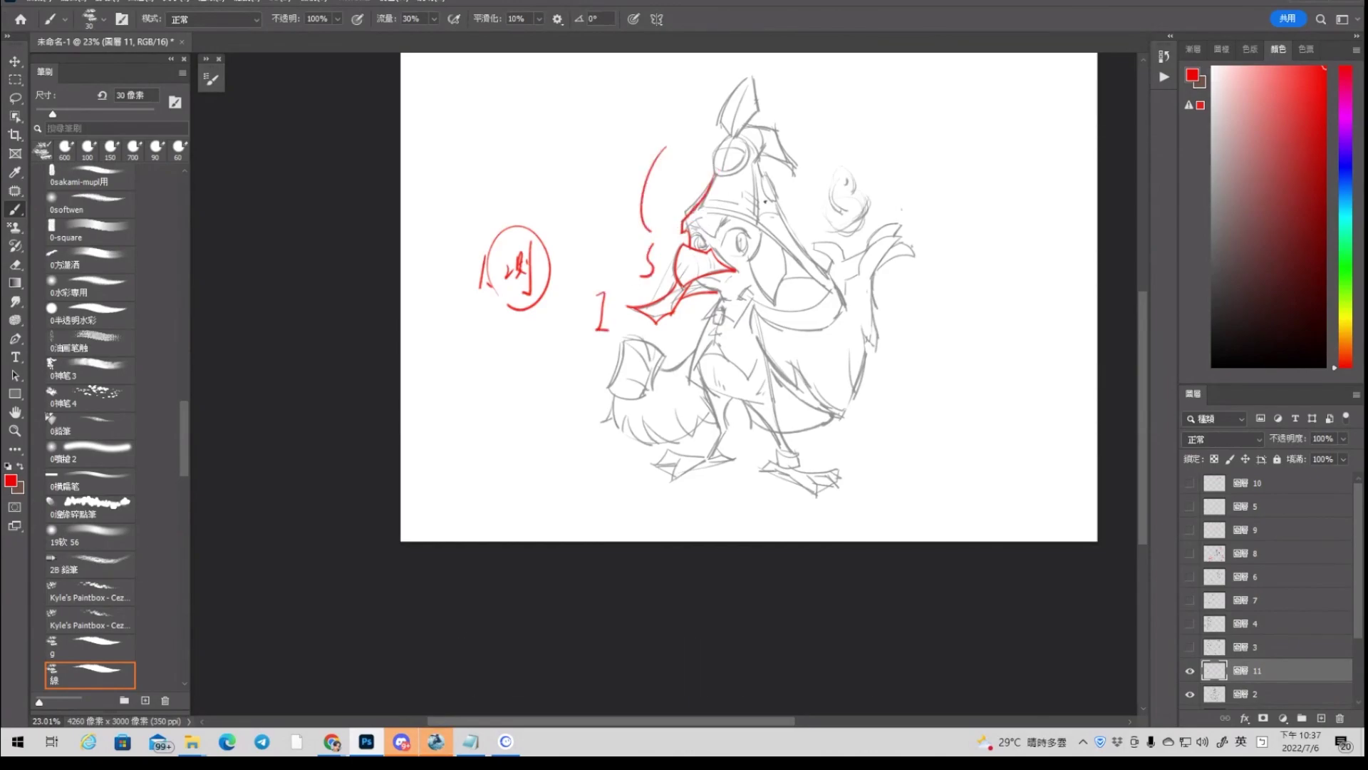
key("ctrl+z")
key("ctrl+z")
key("ctrl+z")
Trace the hat's long back edge and its folded tip in red
left_click_drag(761, 173, 842, 300)
left_click_drag(762, 154, 772, 183)
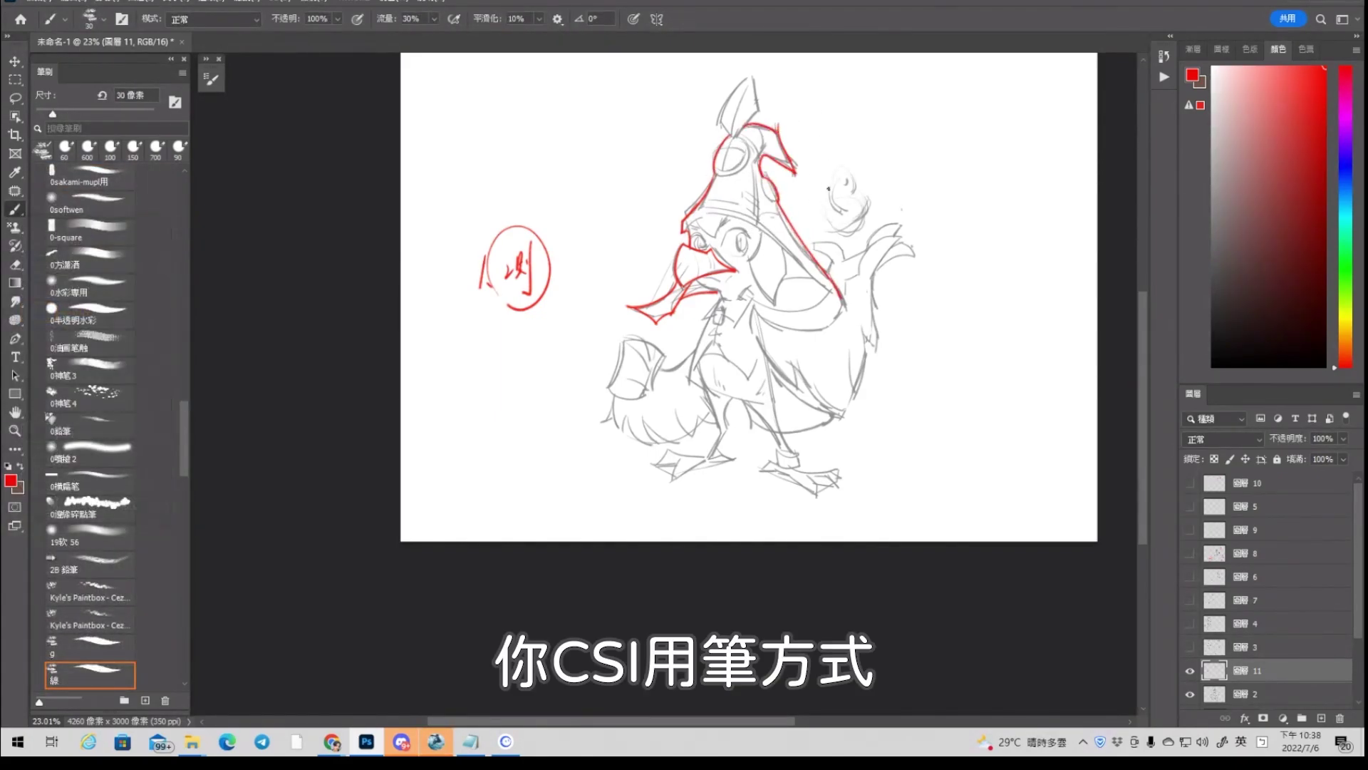
Try sample strokes around the hat, undo them, and write the red note 整 ↓ 統一 behind the character
left_click_drag(690, 234, 645, 234)
left_click_drag(661, 109, 602, 323)
left_click_drag(774, 109, 665, 322)
left_click_drag(754, 233, 797, 234)
key("ctrl+z")
key("ctrl+z")
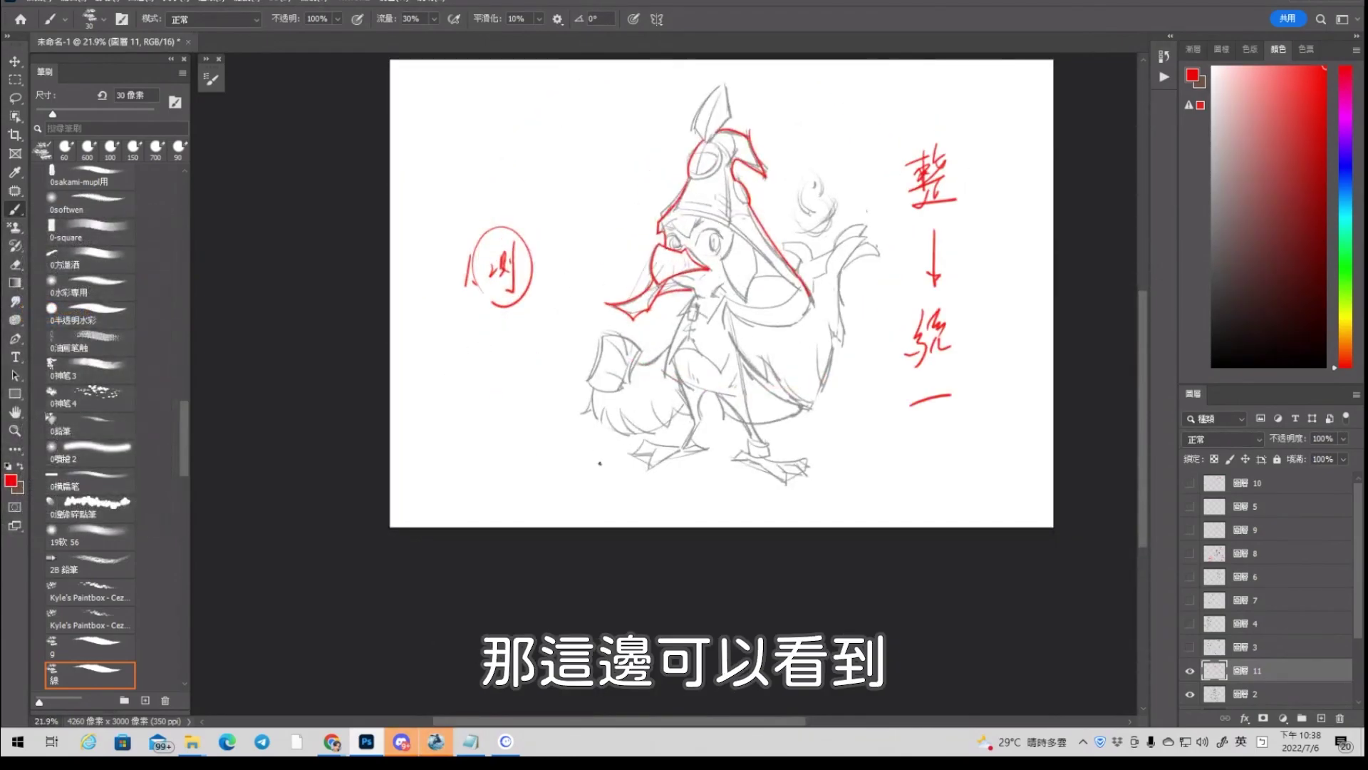
Try tracing the tail's lower edge as one long red C-curve
scroll(606, 427, "up", 3)
scroll(604, 427, "up", 1)
mouse_move(591, 398)
left_mouse_down()
mouse_move(677, 432)
mouse_move(725, 390)
left_mouse_up()
key("ctrl+z")
left_click_drag(591, 370, 726, 393)
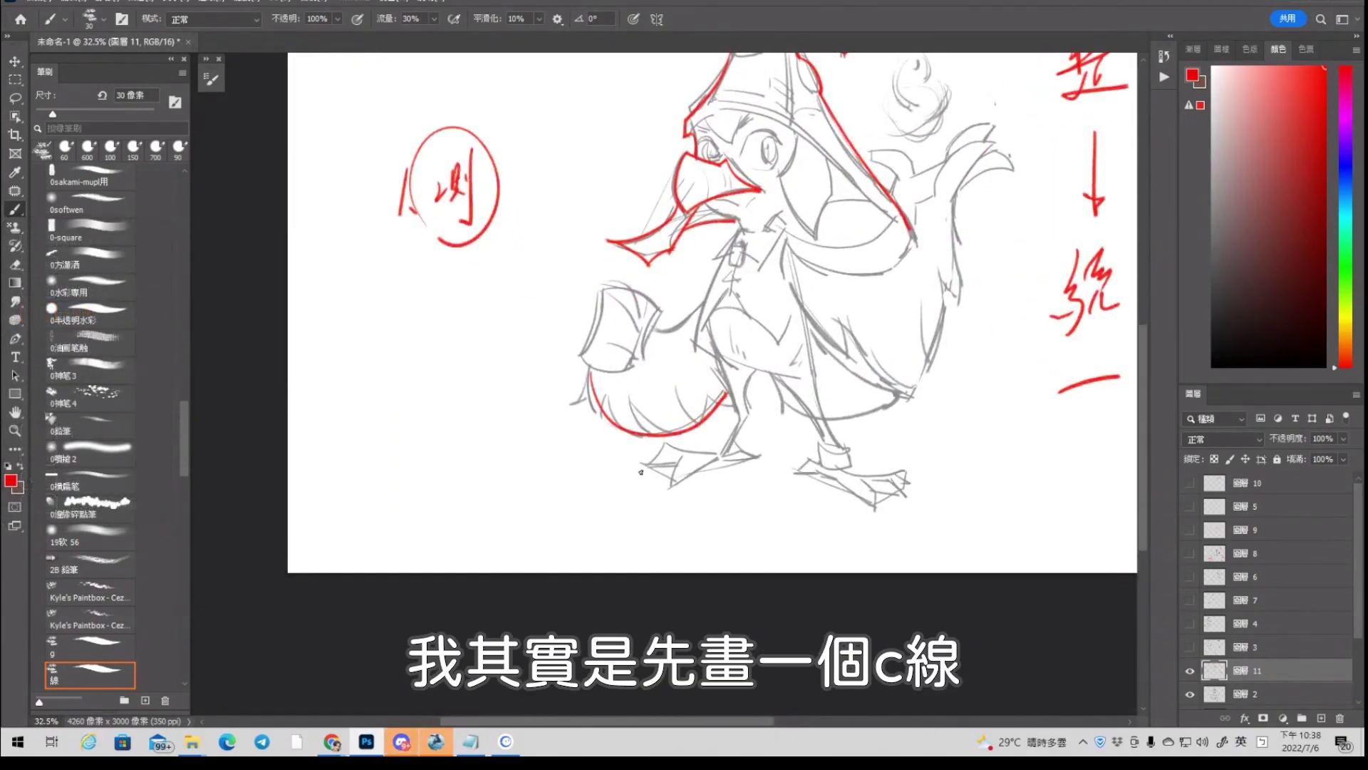
scroll(641, 471, "down", 2)
key("ctrl+z")
Try the tail's C-curve again in red and add jagged fur strokes at its inner end
left_click_drag(613, 412, 678, 424)
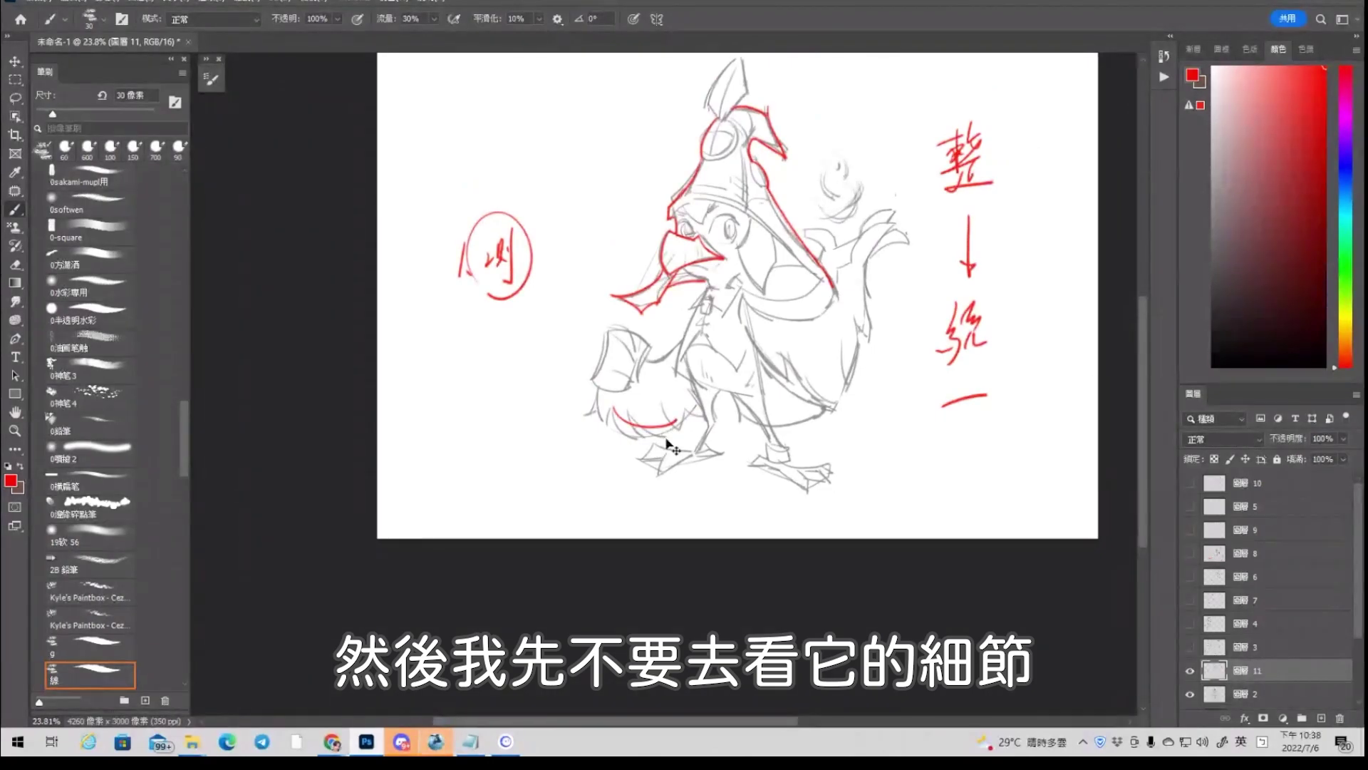
key("ctrl+z")
left_click_drag(598, 390, 702, 405)
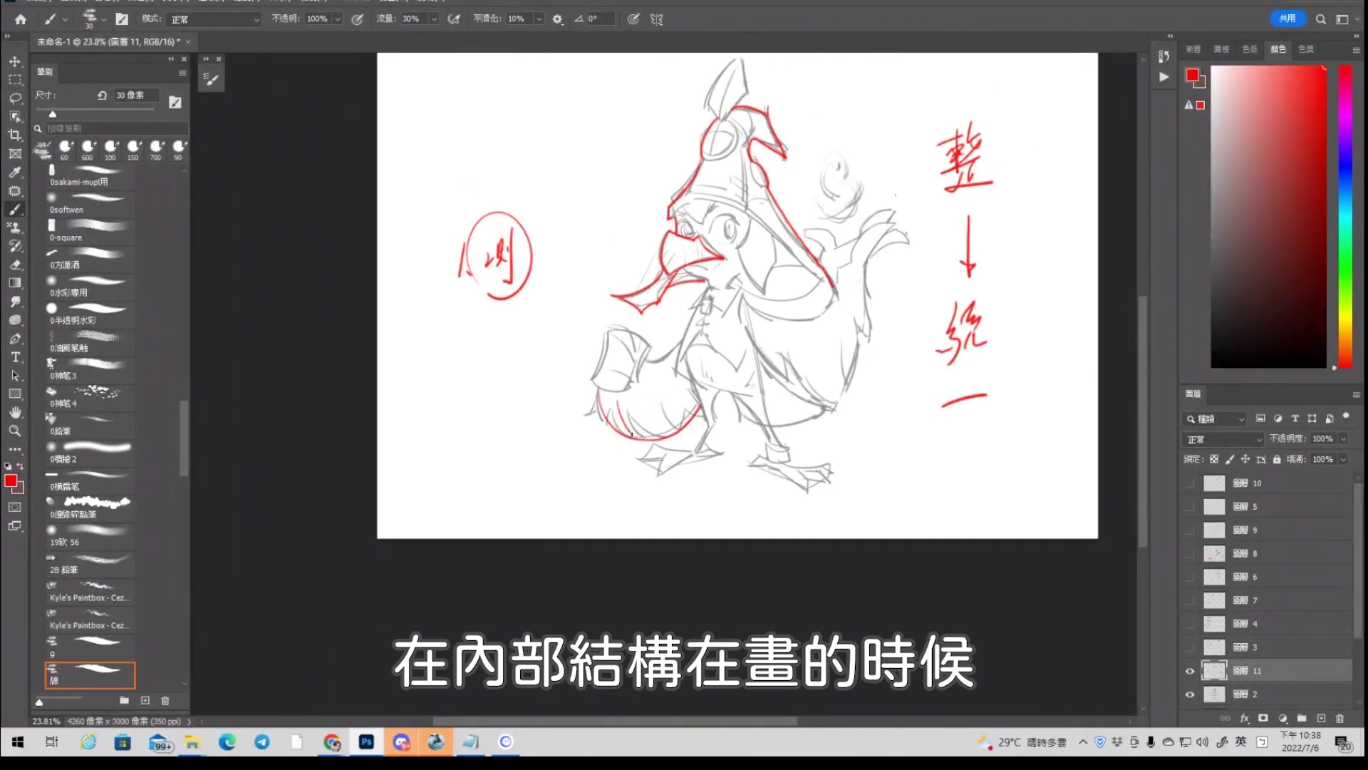
left_click_drag(667, 426, 693, 408)
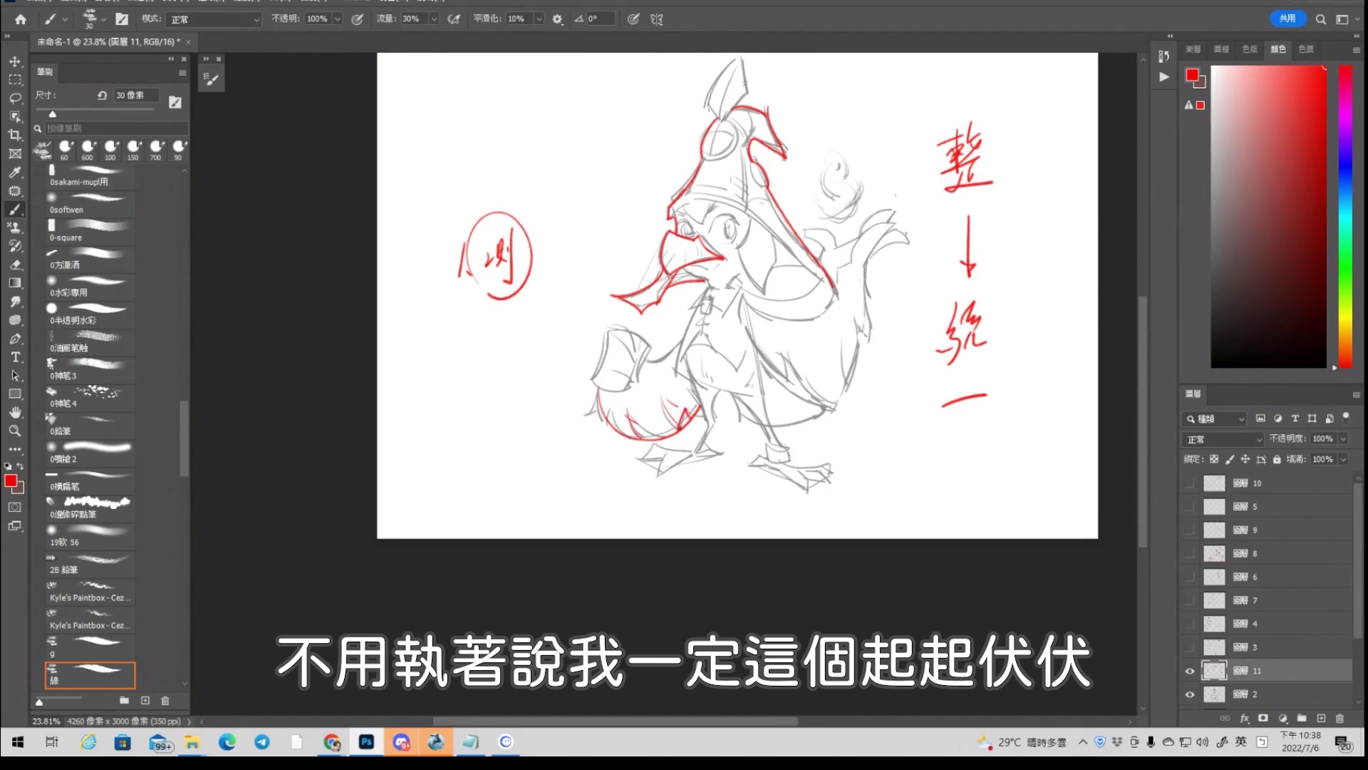
key("ctrl+z")
left_click_drag(678, 432, 696, 418)
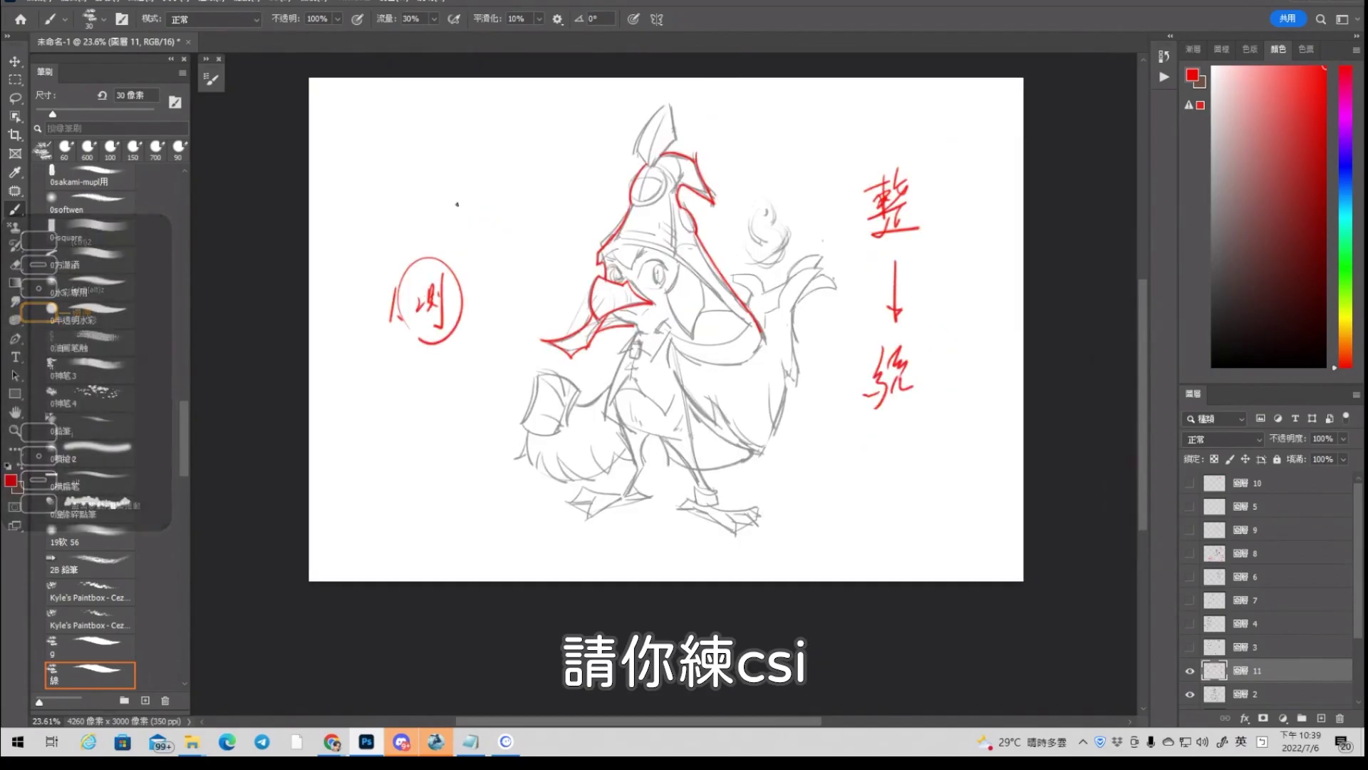
Draw a long sample C-curve and a sample S-curve in front of the character, and undo them
left_click_drag(490, 116, 472, 430)
left_click_drag(559, 111, 552, 432)
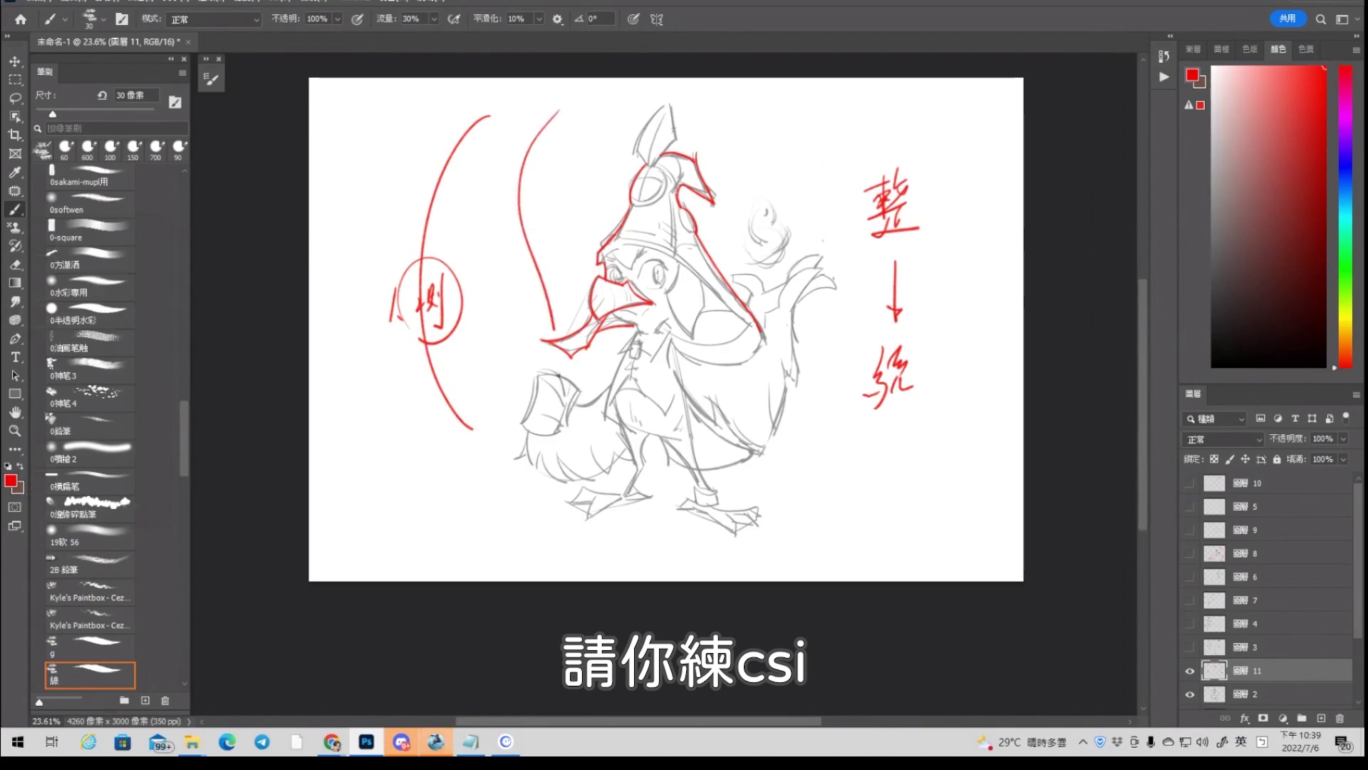
key("ctrl+z")
key("ctrl+z")
key("ctrl+z")
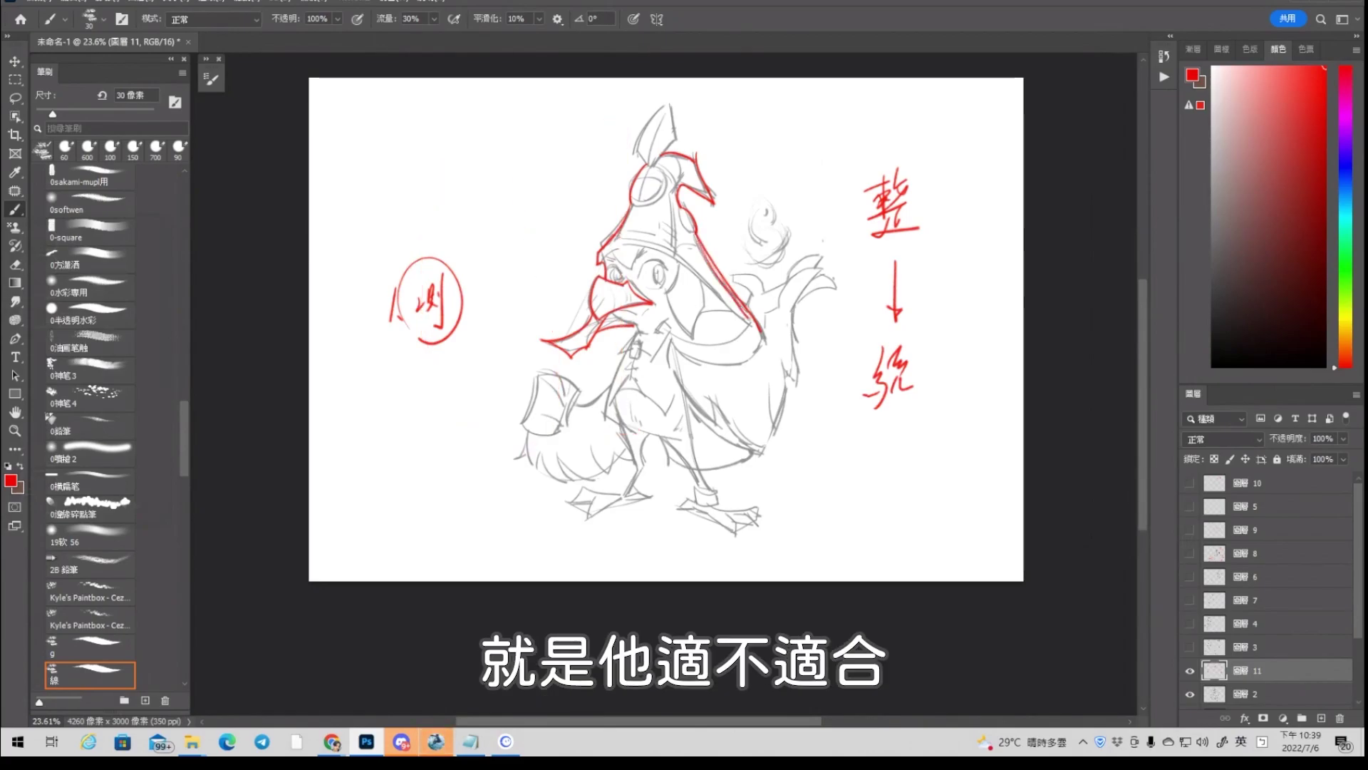
Undo the latest strokes and try an exaggerated red curve along the upper edge of the raised arm
key("ctrl+z")
key("ctrl+z")
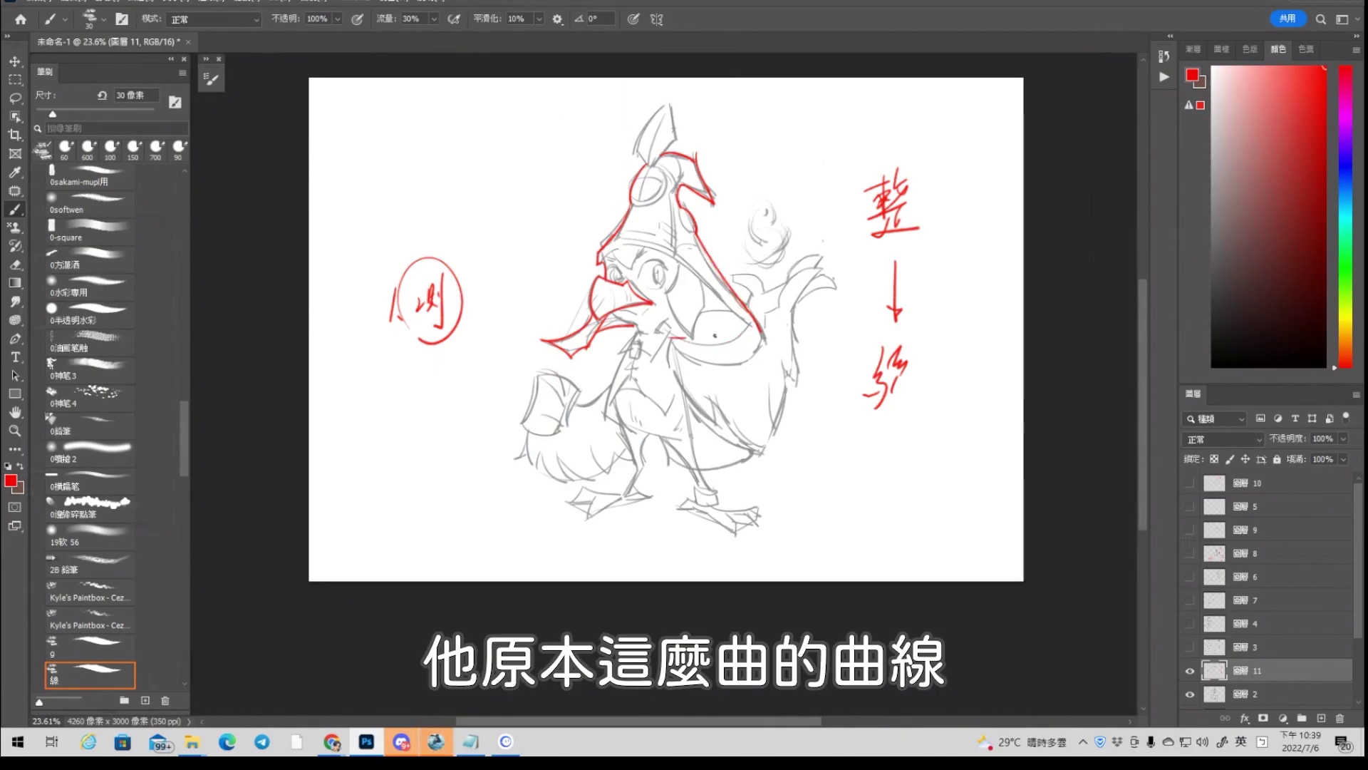
left_click_drag(715, 335, 752, 327)
key("ctrl+z")
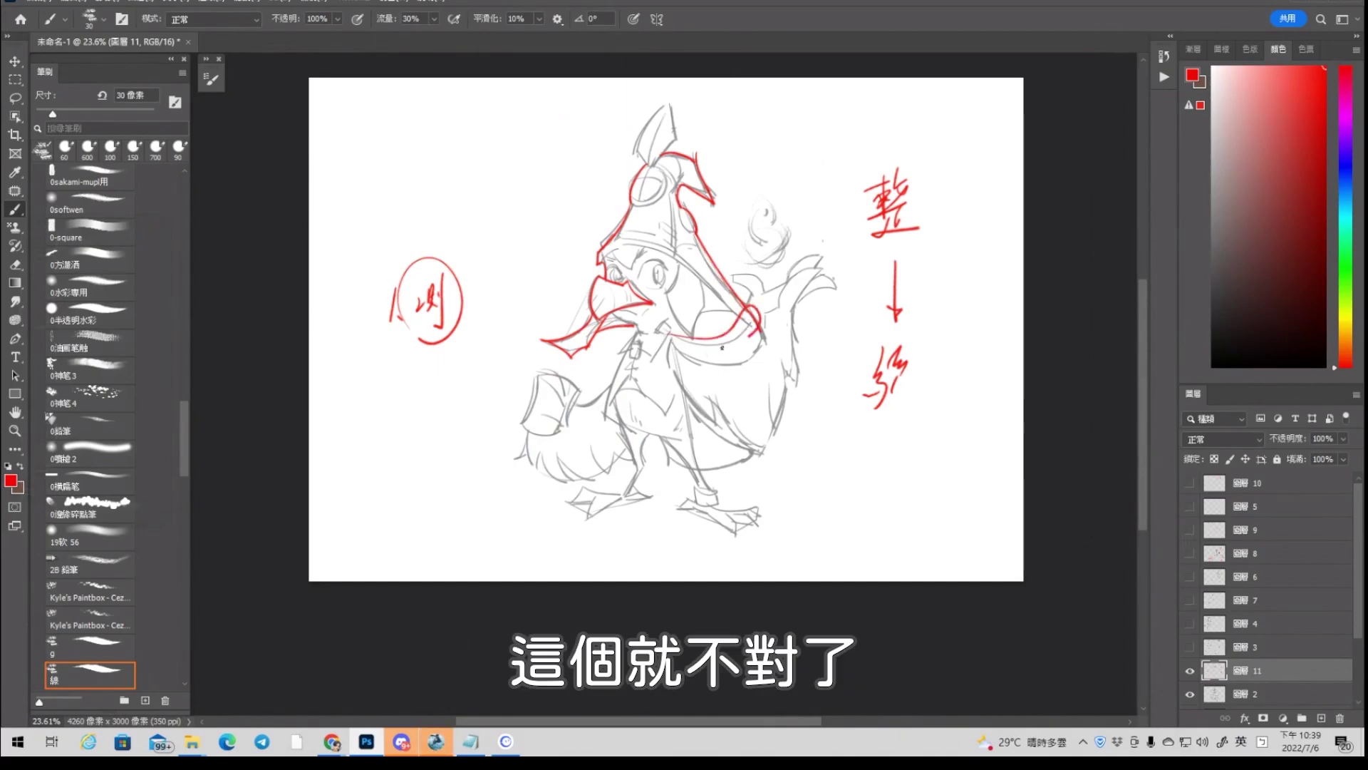
key("ctrl+z")
Trace the cup-like shape above the tail with a jagged, uneven red outline
left_click_drag(553, 403, 596, 403)
left_click_drag(531, 368, 509, 436)
key("ctrl+z")
scroll(512, 420, "down", 2)
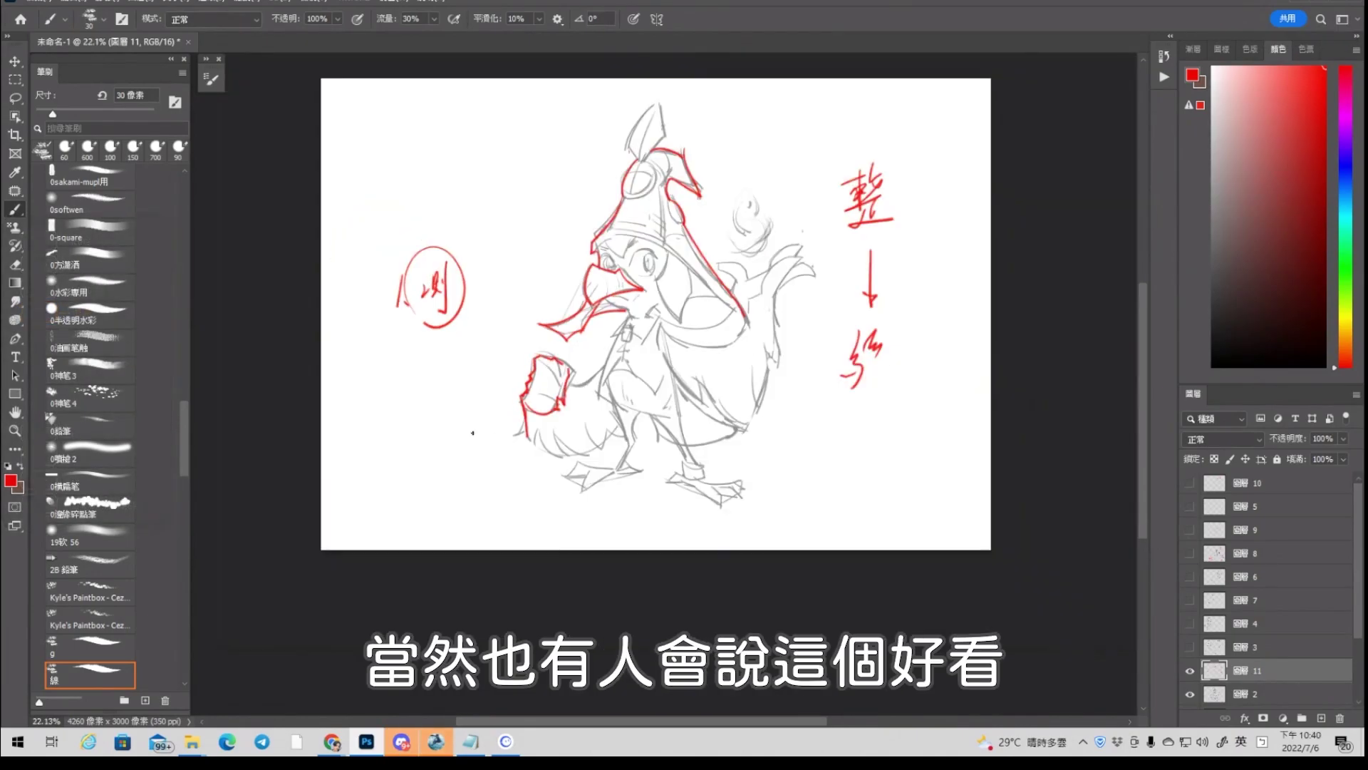
Try sample red strokes in the empty area beside the tail
left_click_drag(425, 470, 503, 414)
key("ctrl+z")
left_click_drag(439, 470, 496, 422)
key("ctrl+z")
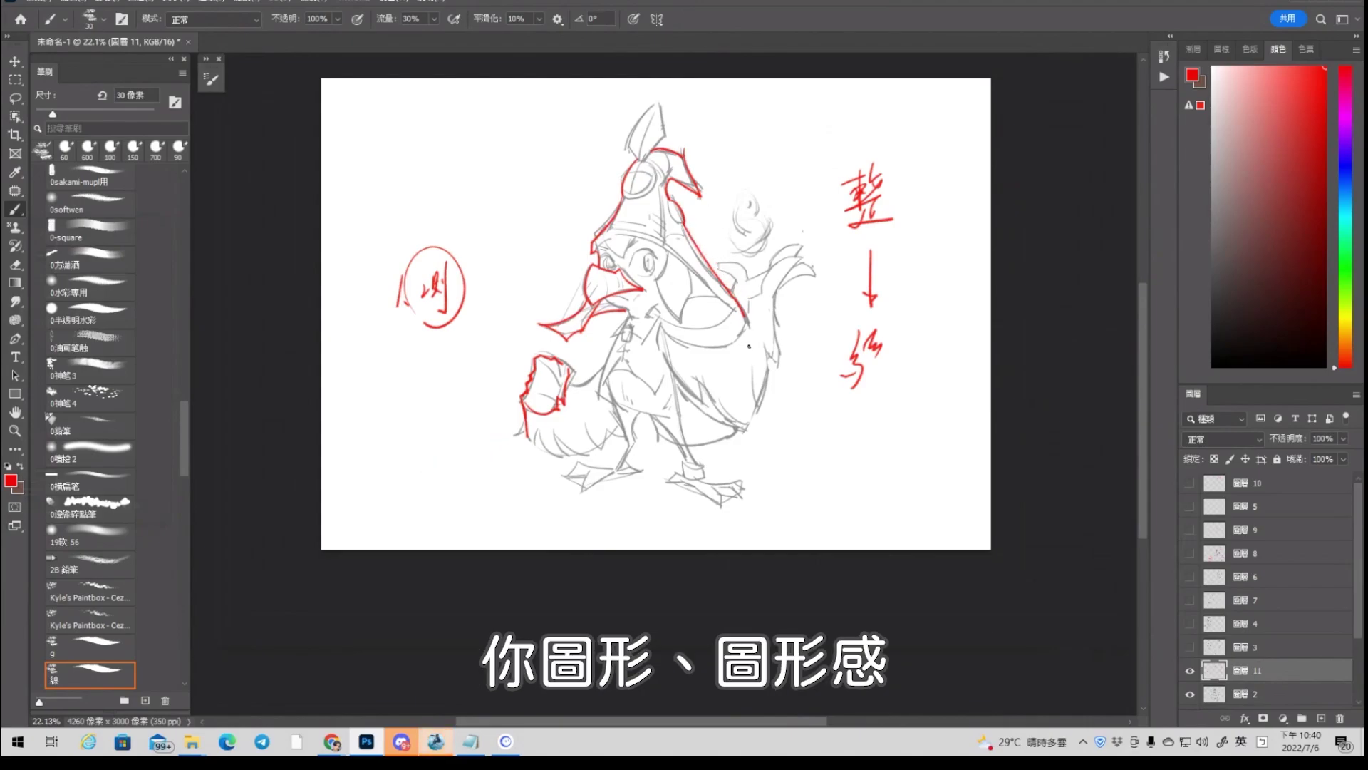
Write 圖形 in red below the existing note behind the character and frame it with a box
mouse_move(783, 415)
left_mouse_down()
mouse_move(780, 463)
mouse_move(886, 380)
mouse_move(889, 462)
left_mouse_up()
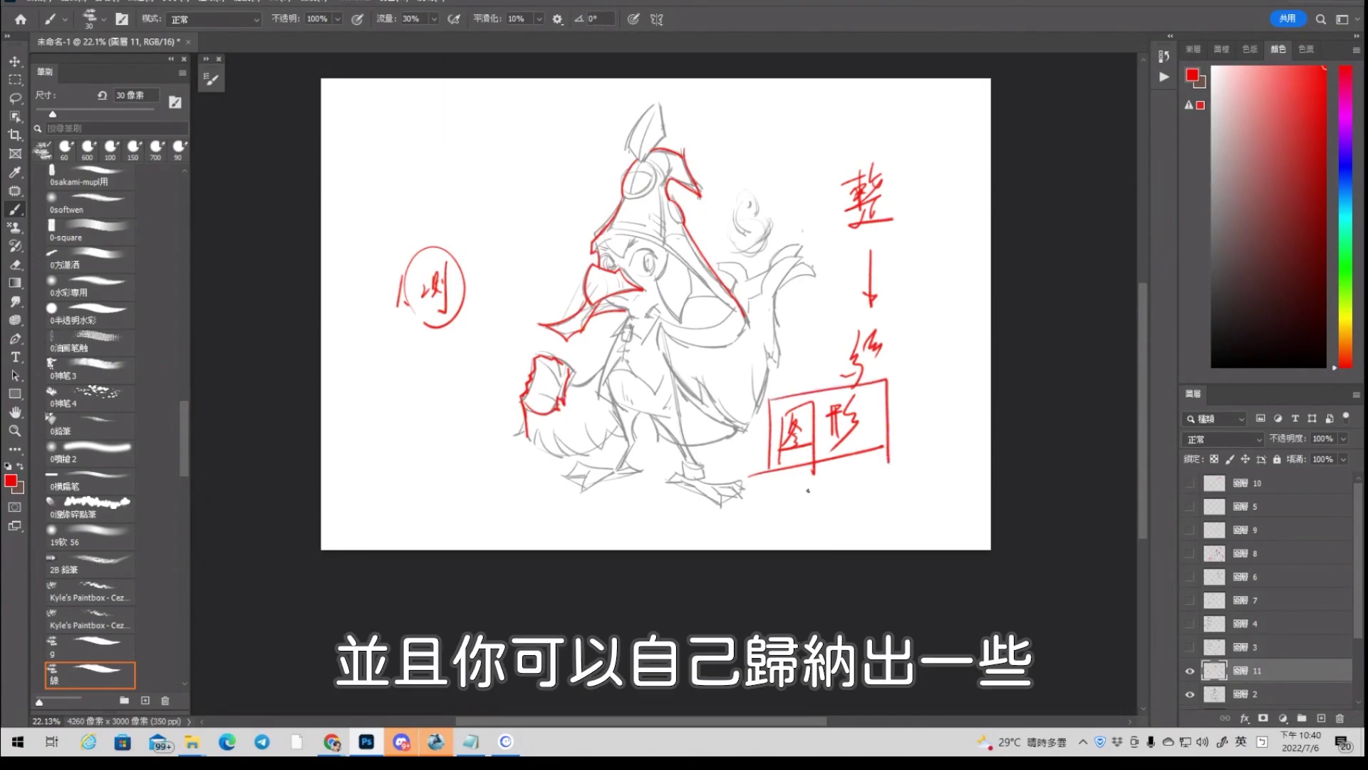
Sketch an angular sample shape from straight red segments below the circled note
mouse_move(408, 370)
left_mouse_down()
mouse_move(439, 359)
mouse_move(439, 447)
left_mouse_up()
left_click_drag(385, 423, 427, 488)
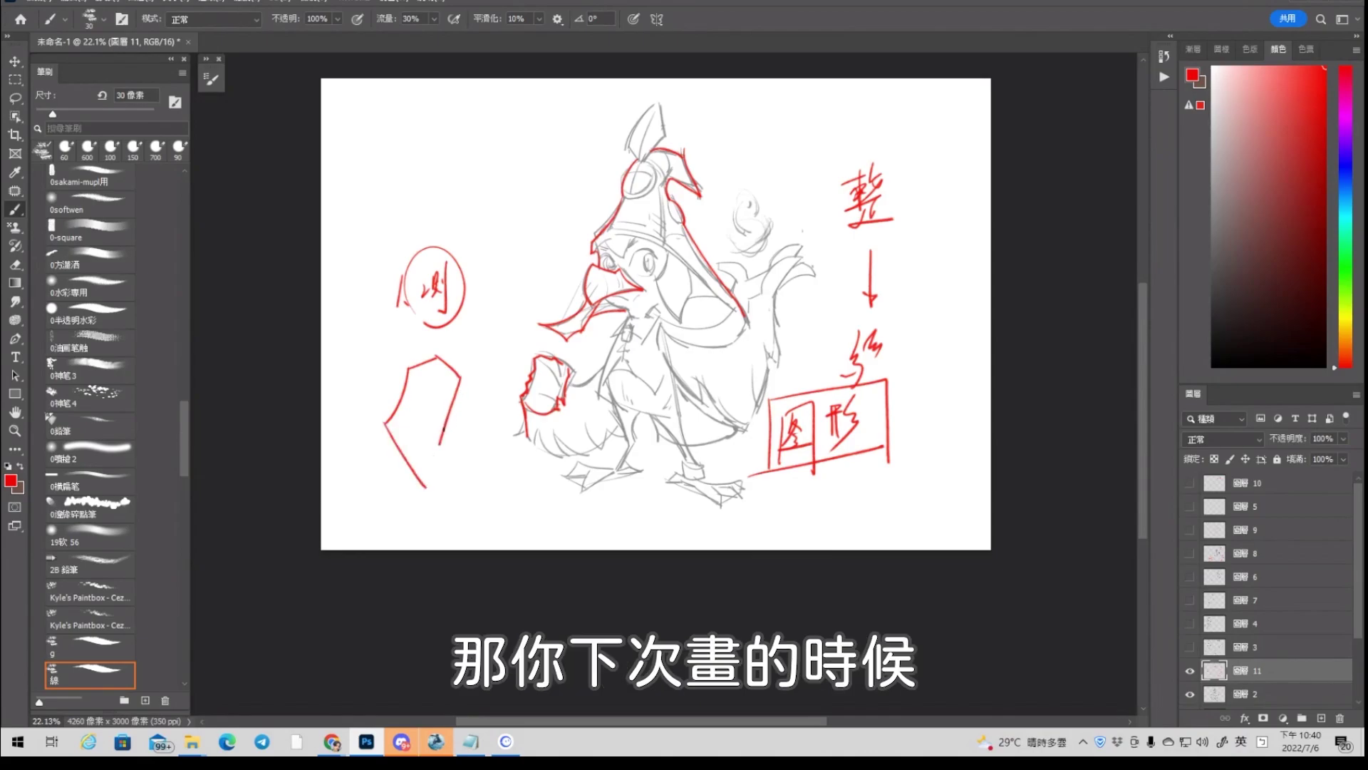
mouse_move(440, 442)
left_mouse_down()
mouse_move(470, 408)
mouse_move(458, 485)
left_mouse_up()
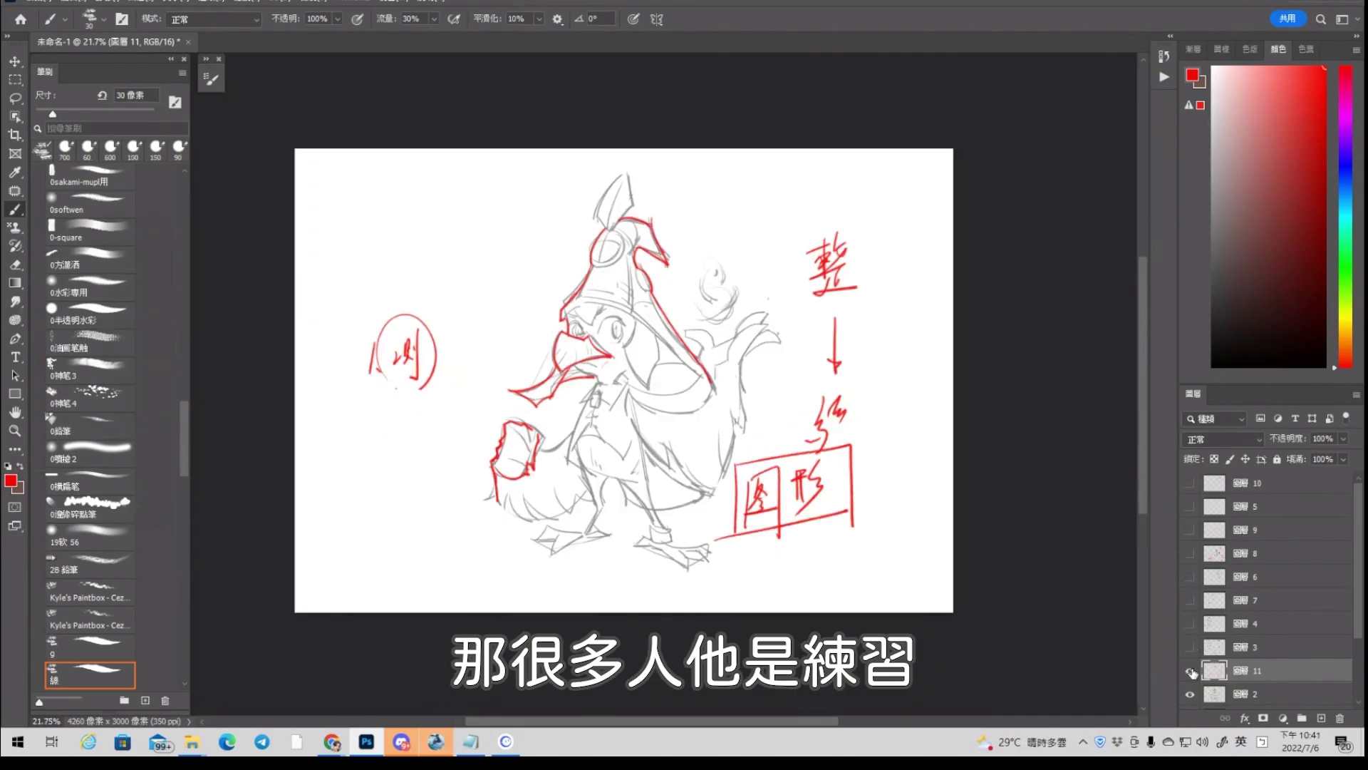
Hide layer 11, which holds the red tracing and notes
left_click(1191, 671)
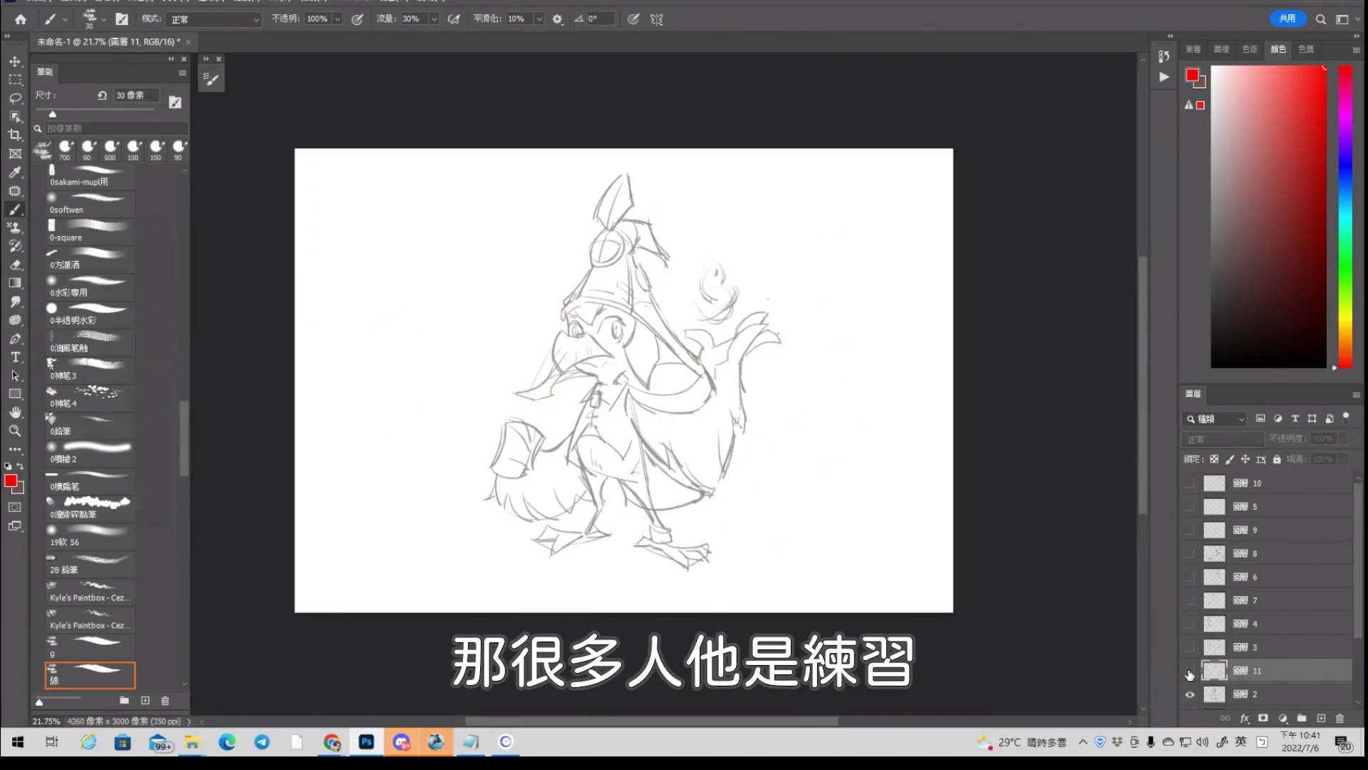
left_click(1255, 693)
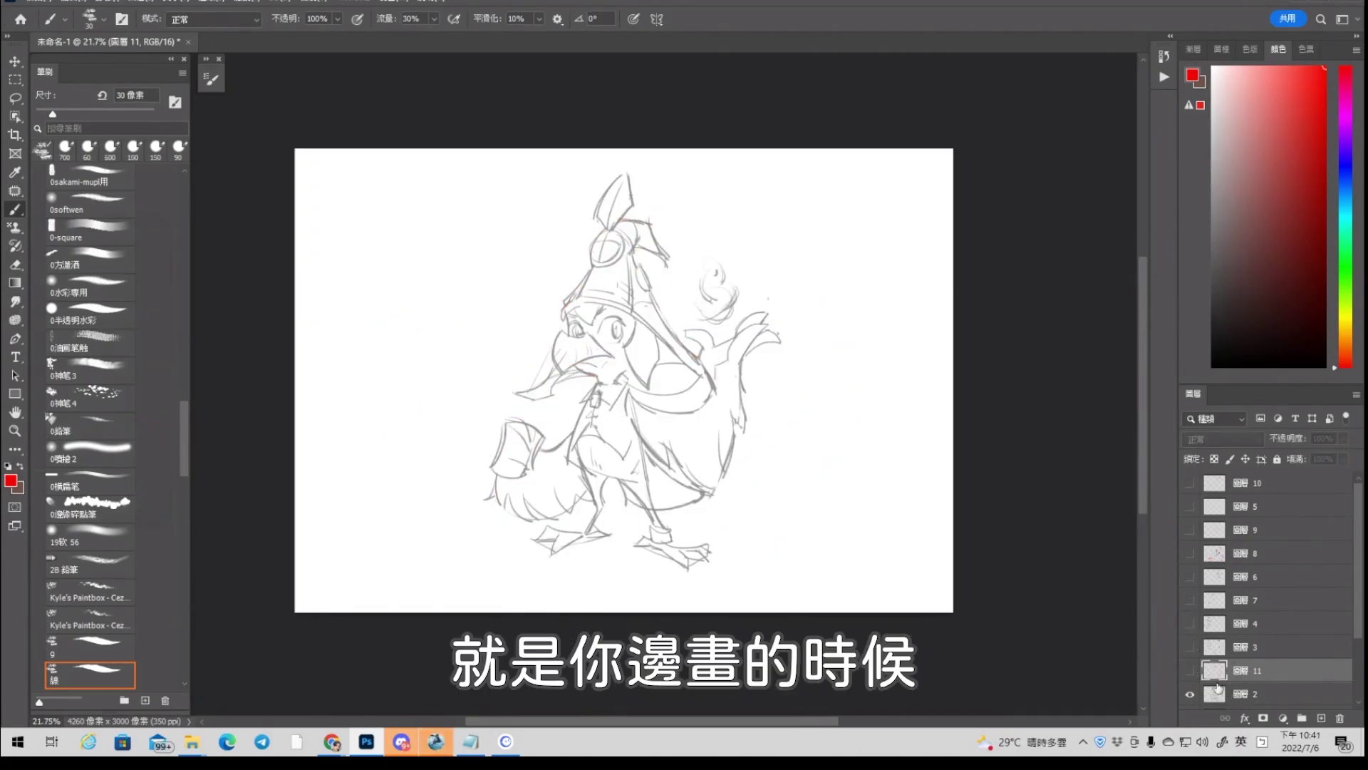
Add a new empty layer directly above layer 2
left_click_drag(513, 231, 475, 303)
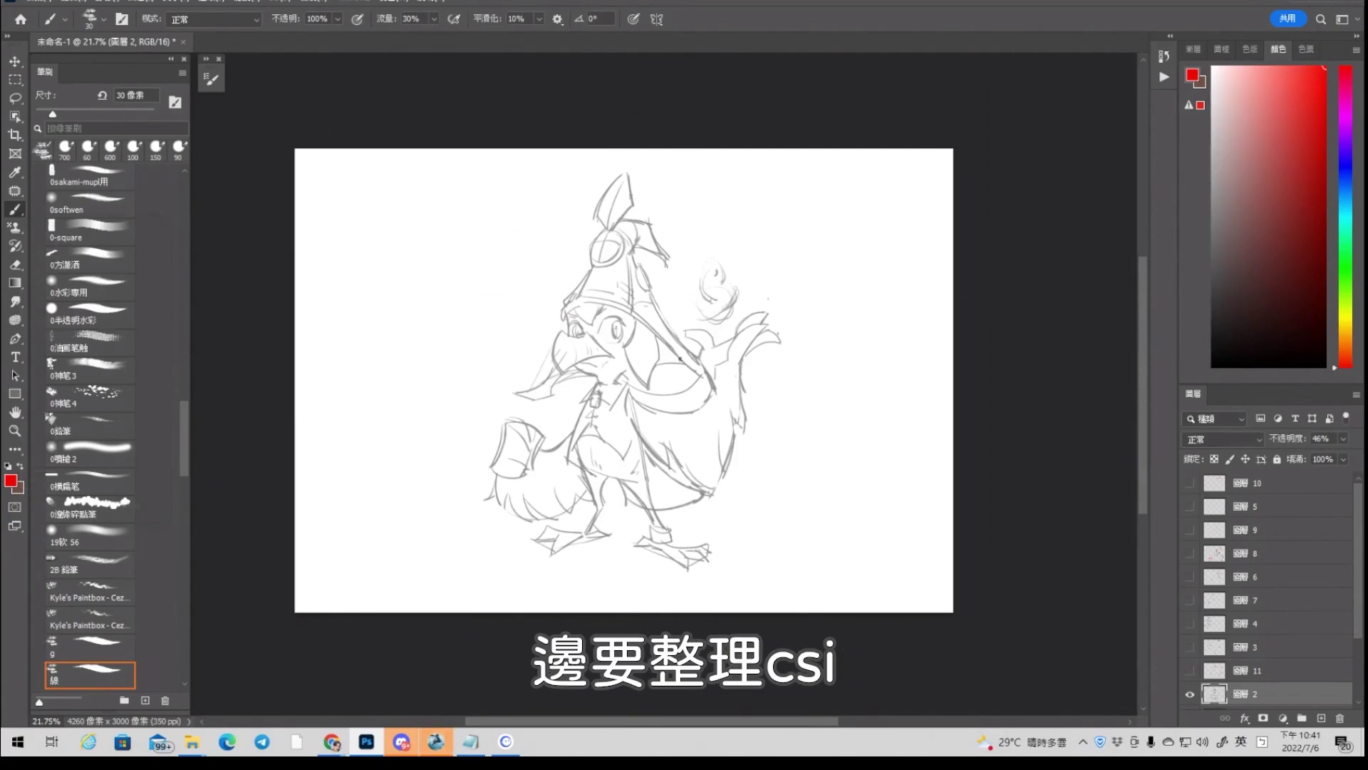
left_click(1322, 718)
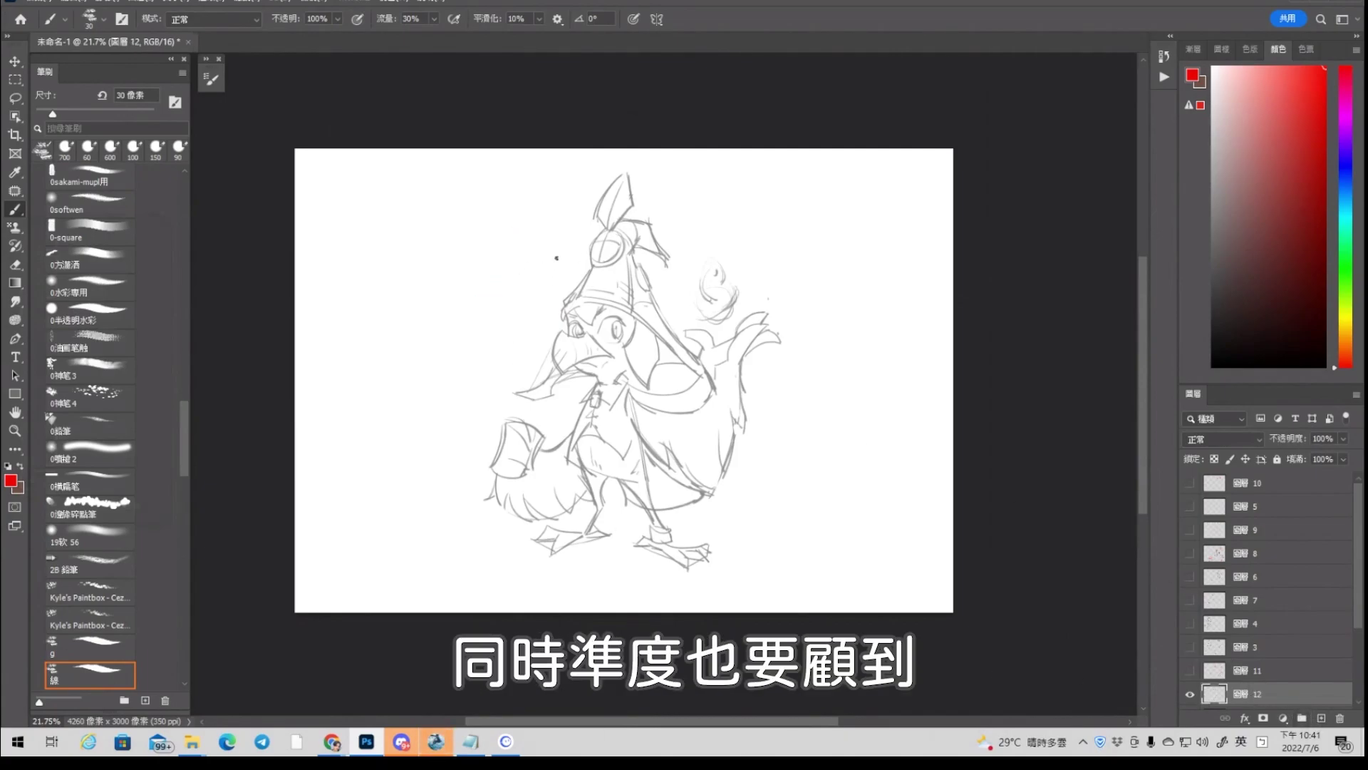
Try a small red arrow in the empty area in front of the character, pointing away from it
left_click_drag(556, 249, 536, 290)
key("ctrl+z")
left_click_drag(421, 367, 376, 374)
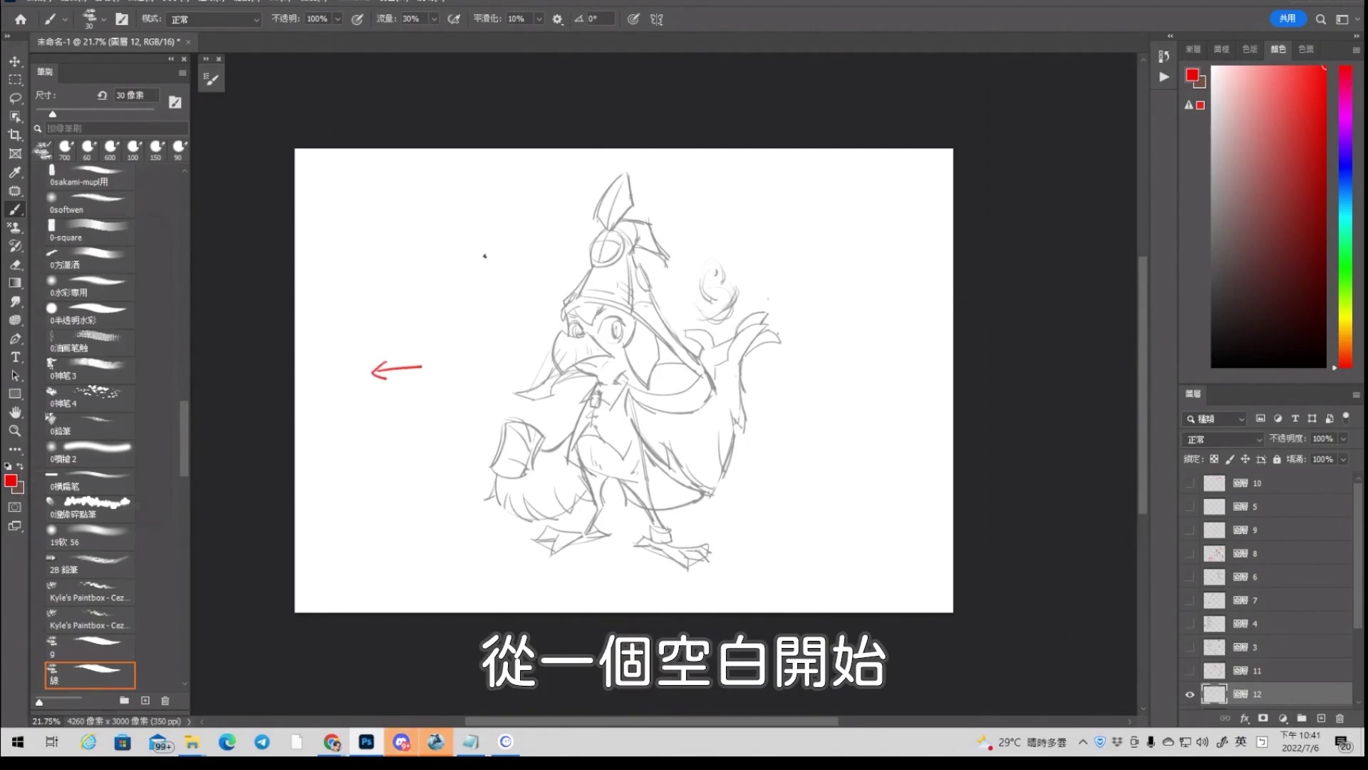
Try short broken red contour strokes in front of the hat, and a large red oval enclosing the whole character
left_click_drag(487, 258, 465, 290)
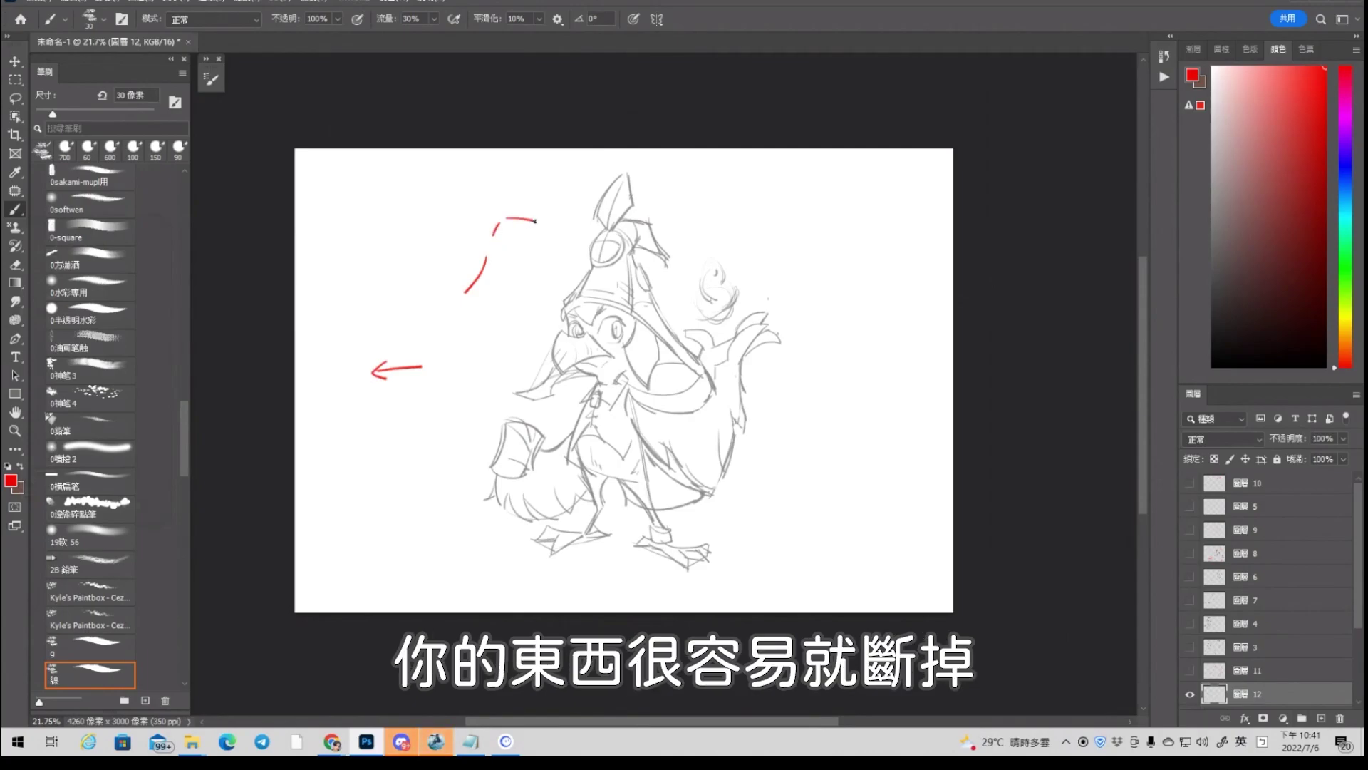
key("ctrl+z")
left_click_drag(511, 217, 547, 240)
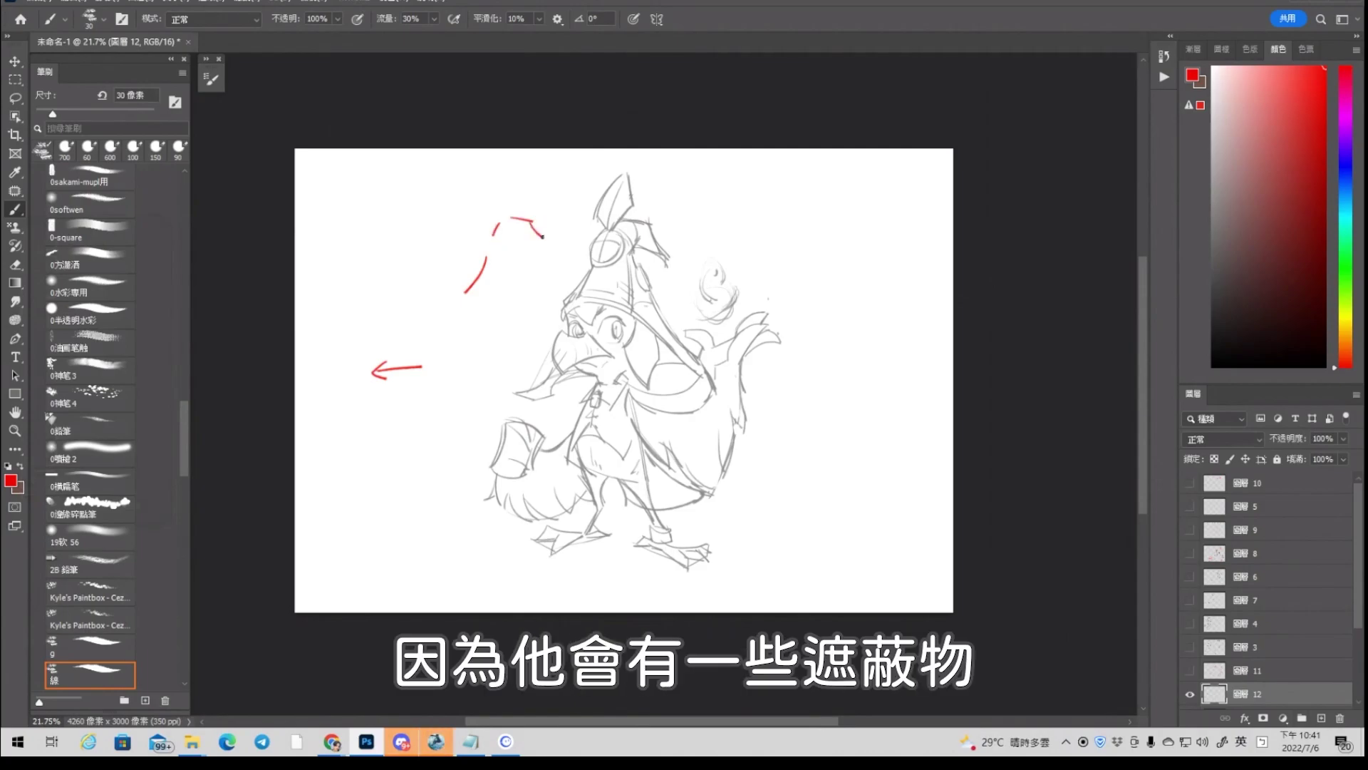
mouse_move(623, 174)
left_mouse_down()
mouse_move(579, 217)
mouse_move(635, 189)
left_mouse_up()
key("ctrl+z")
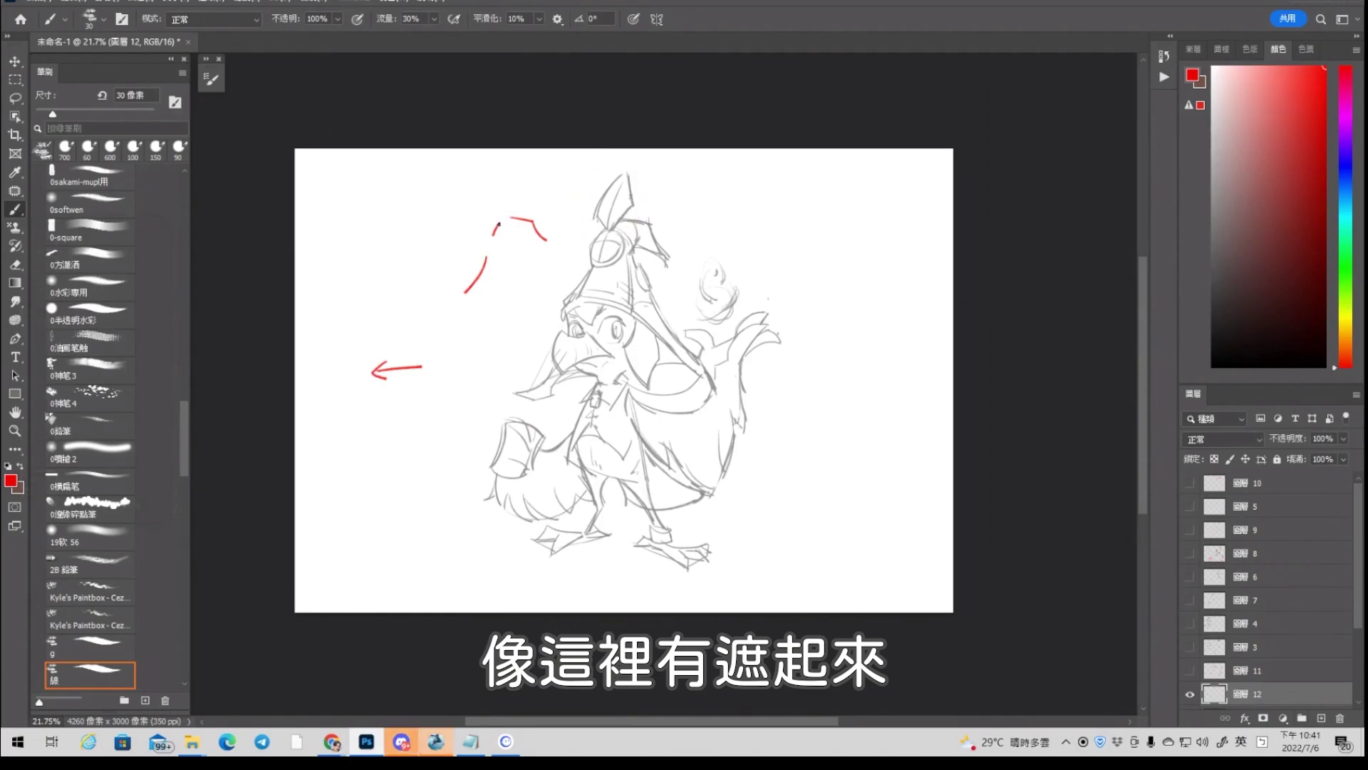
left_click_drag(498, 224, 504, 216)
key("ctrl+z")
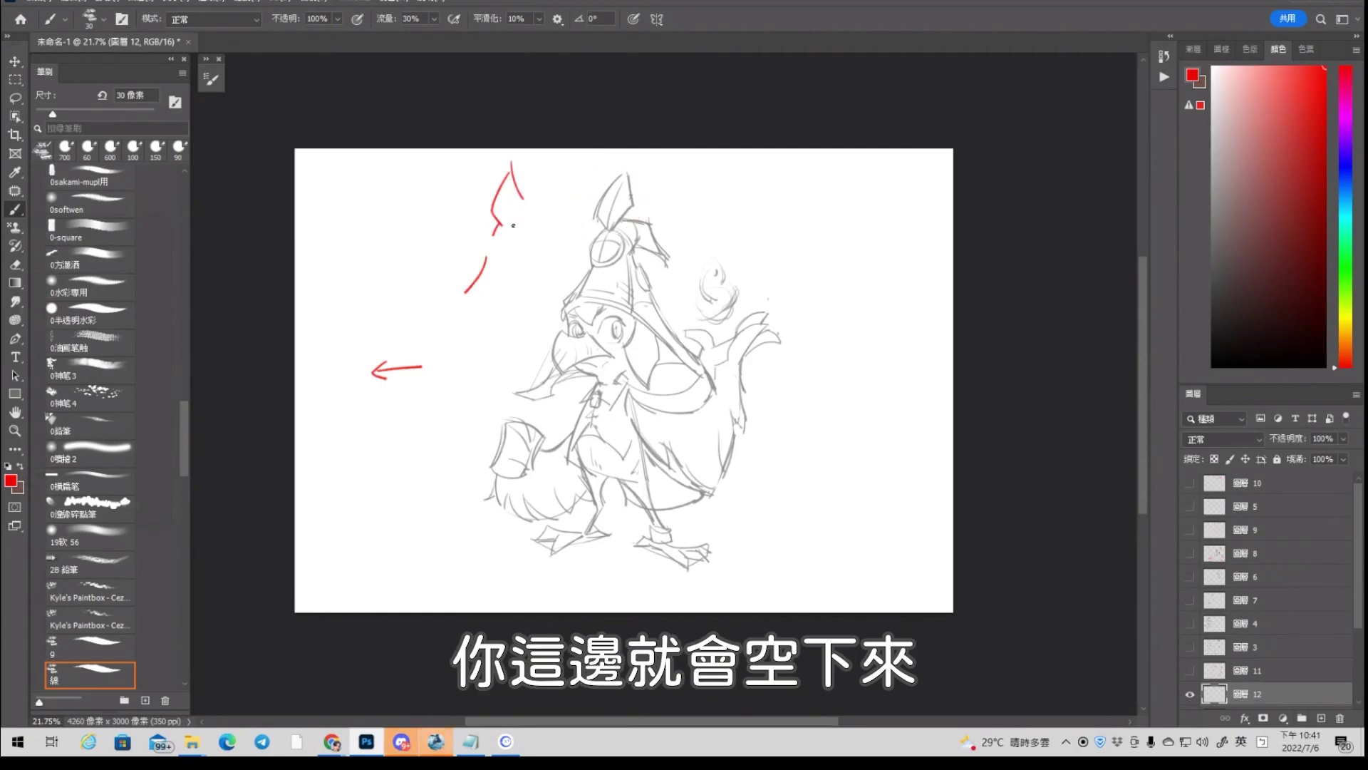
key("ctrl+z")
key("ctrl+z")
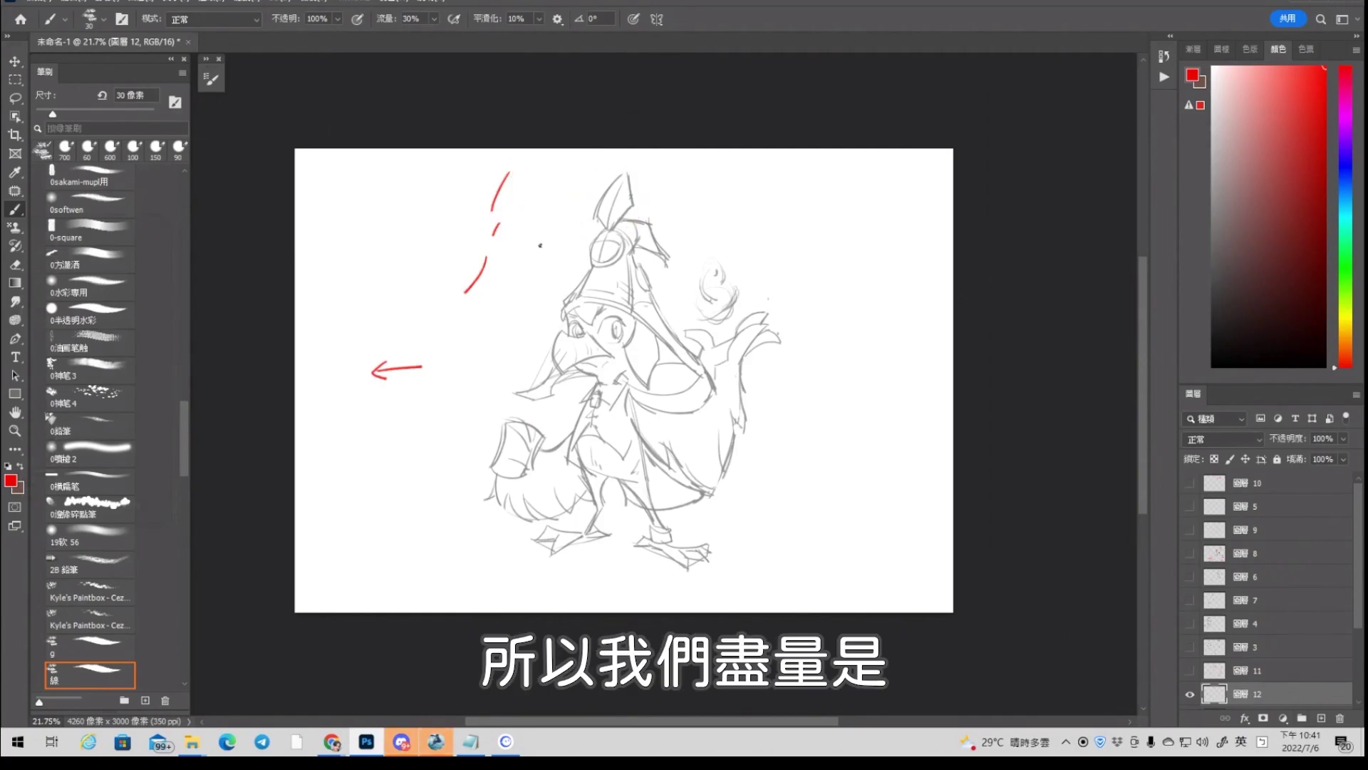
key("ctrl+z")
mouse_move(494, 512)
left_mouse_down()
mouse_move(702, 188)
mouse_move(485, 502)
left_mouse_up()
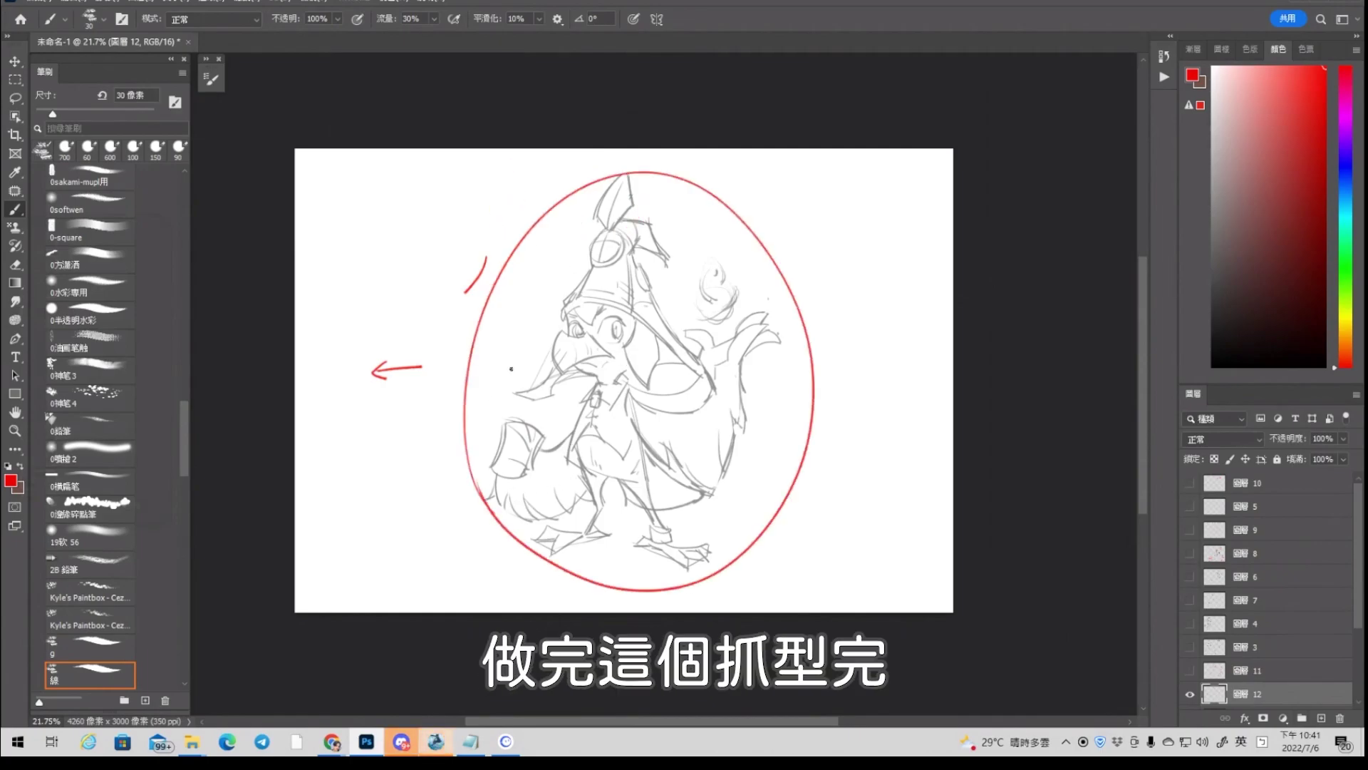
key("ctrl+z")
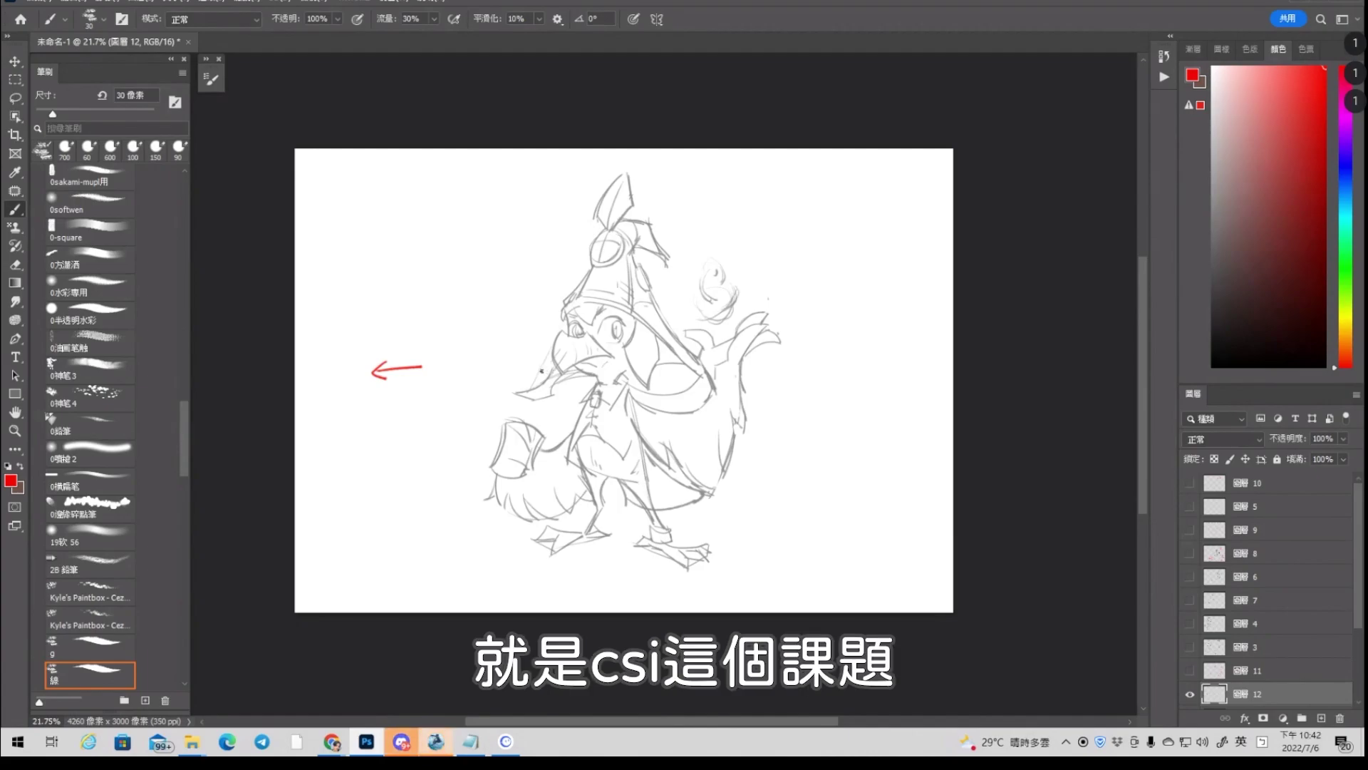
Write CSI in red behind the character, beside the flame, and frame it with a box
left_click_drag(813, 231, 811, 277)
left_click_drag(848, 235, 821, 277)
left_click_drag(855, 231, 877, 274)
left_click_drag(782, 290, 885, 289)
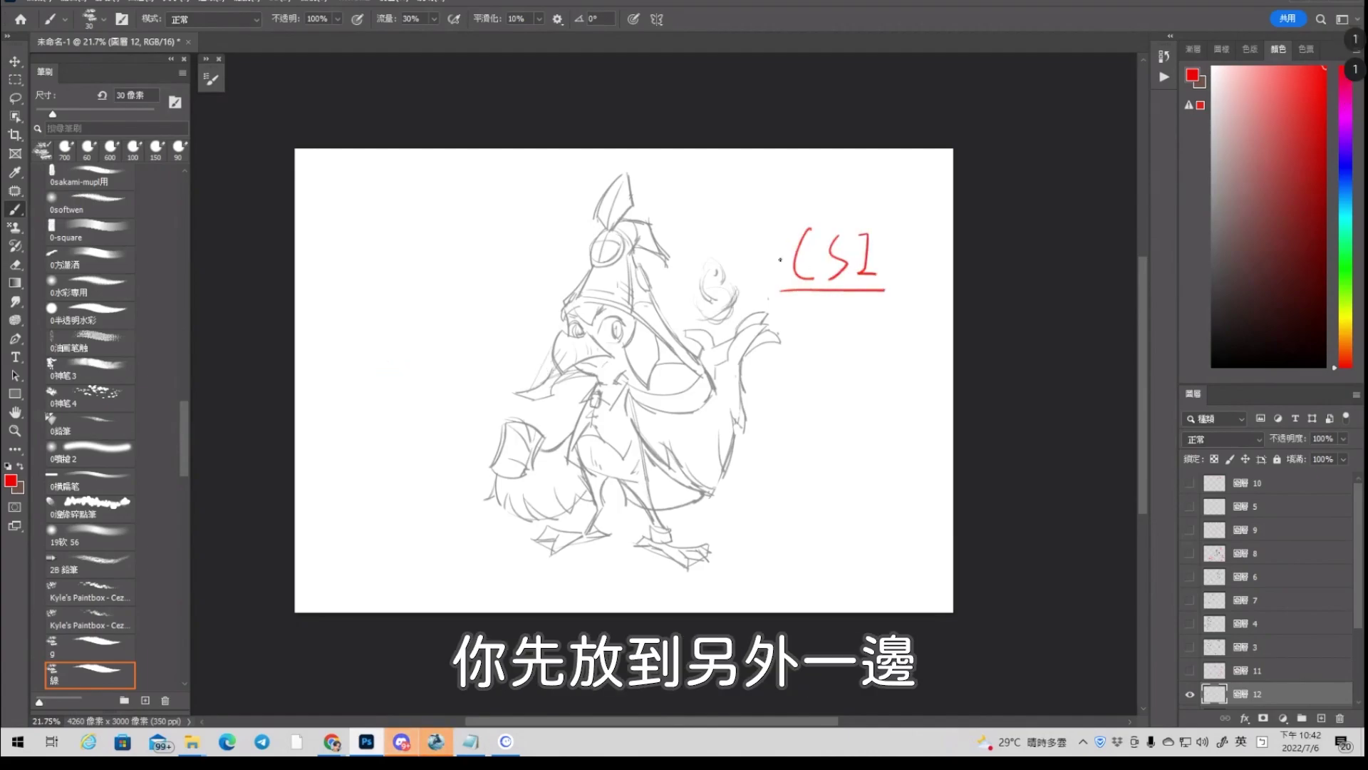
mouse_move(780, 219)
left_mouse_down()
mouse_move(779, 286)
mouse_move(890, 289)
left_mouse_up()
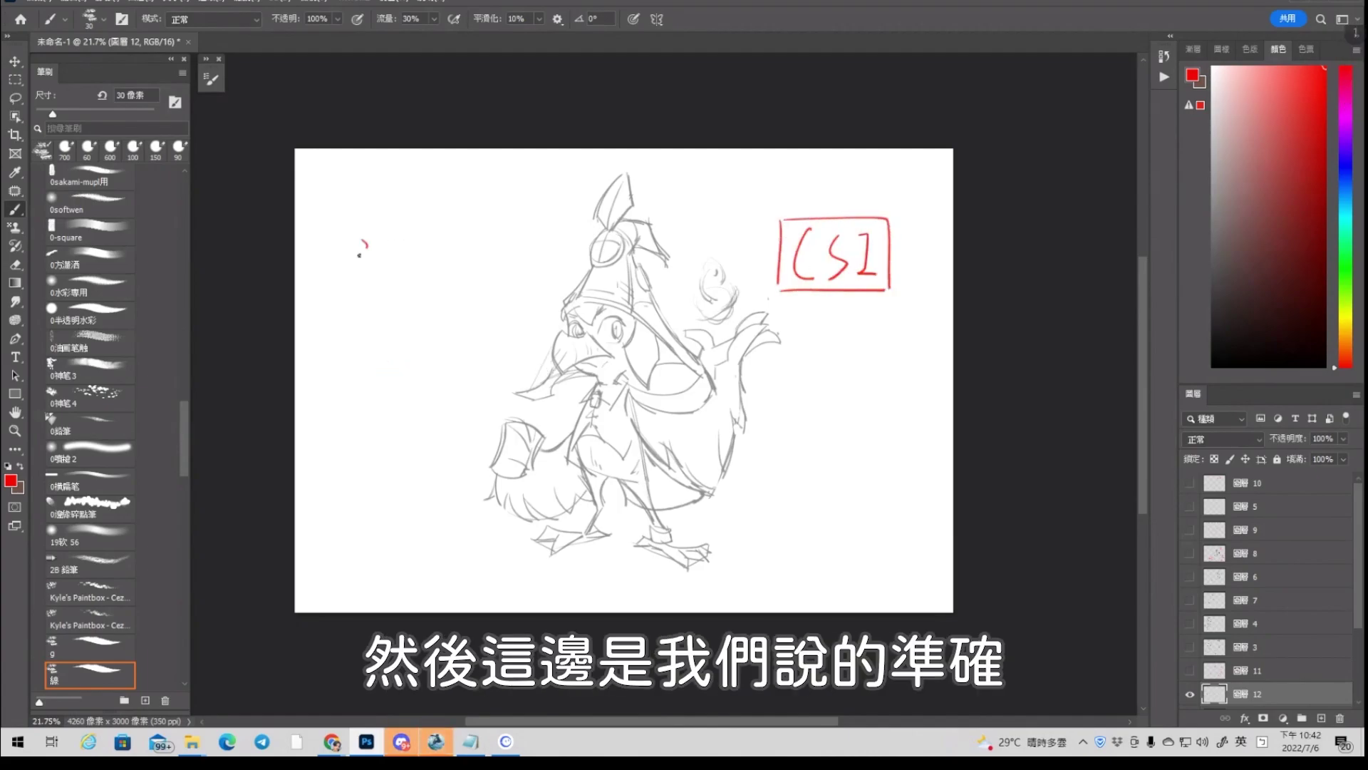
Write 準確 in red in front of the character, opposite the boxed CSI
left_click_drag(360, 236, 367, 257)
left_click_drag(374, 227, 396, 265)
mouse_move(377, 243)
left_mouse_down()
mouse_move(378, 298)
mouse_move(424, 275)
left_mouse_up()
left_click_drag(417, 229, 445, 269)
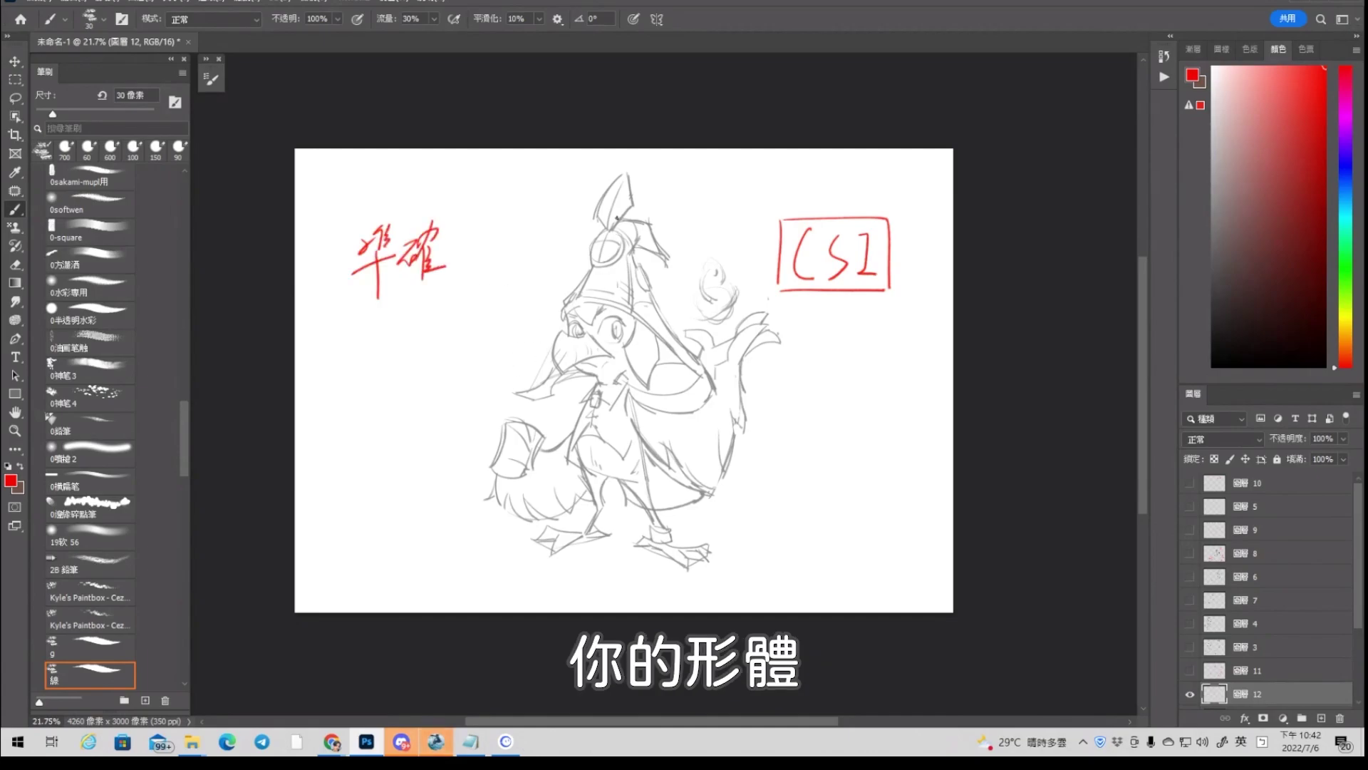
Try outlining the torso in red with two slanted sides and a lower edge over the sketch
left_click_drag(595, 390, 566, 458)
left_click_drag(567, 458, 645, 476)
left_click_drag(627, 391, 646, 475)
key("ctrl+z")
key("ctrl+z")
key("ctrl+z")
Try a badly proportioned red body over the sketch, with a short torso, round belly and wide-spread legs
left_click_drag(592, 388, 597, 426)
left_click_drag(577, 423, 639, 471)
left_click_drag(622, 414, 647, 474)
left_click_drag(649, 476, 653, 529)
mouse_move(574, 458)
left_mouse_down()
mouse_move(564, 512)
mouse_move(542, 506)
left_mouse_up()
key("ctrl+z")
left_click_drag(575, 465, 541, 510)
left_click_drag(520, 494, 489, 507)
left_click_drag(504, 499, 543, 523)
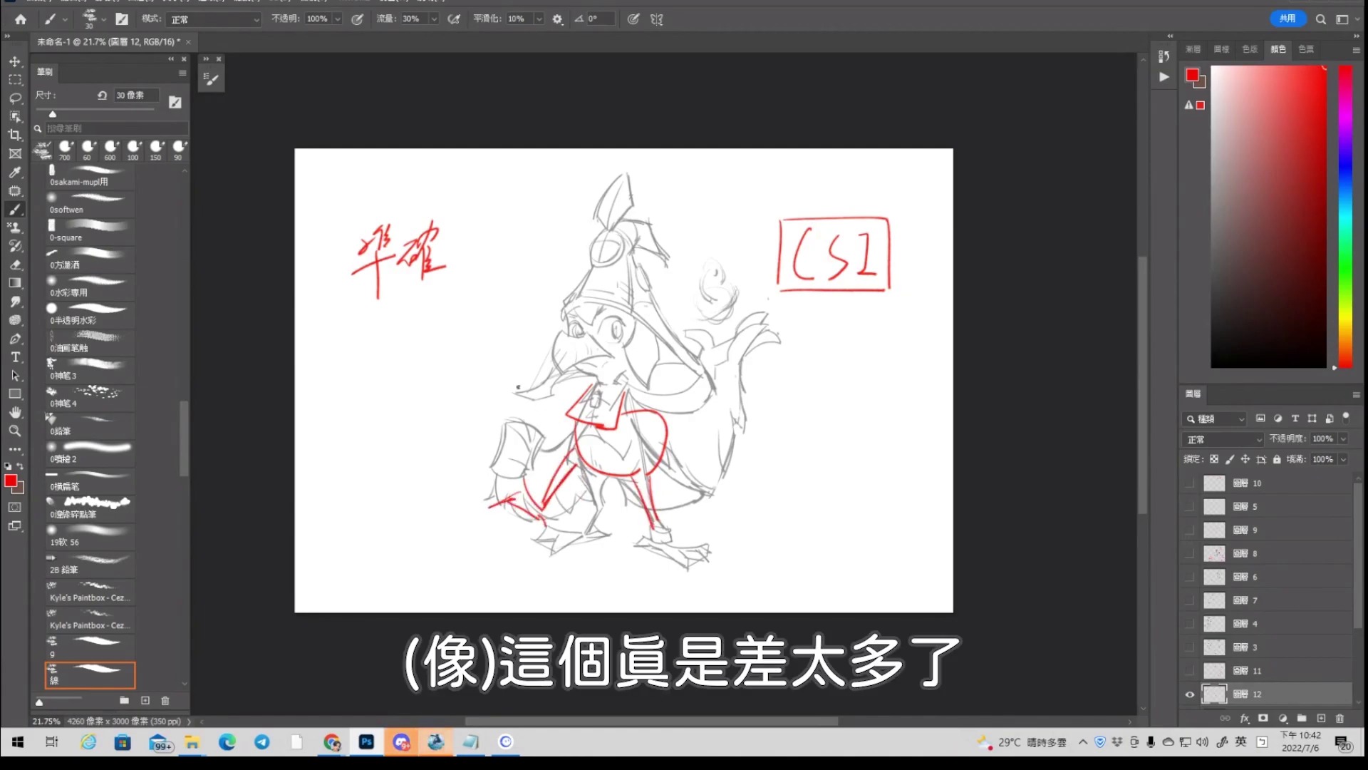
left_click_drag(395, 352, 466, 327)
Undo the red body and leg strokes drawn over the character, keeping the 準確 and CSI notes
key("ctrl+z")
key("ctrl+z")
key("ctrl+z")
key("ctrl+z")
key("ctrl+z")
key("ctrl+z")
key("ctrl+z")
key("ctrl+z")
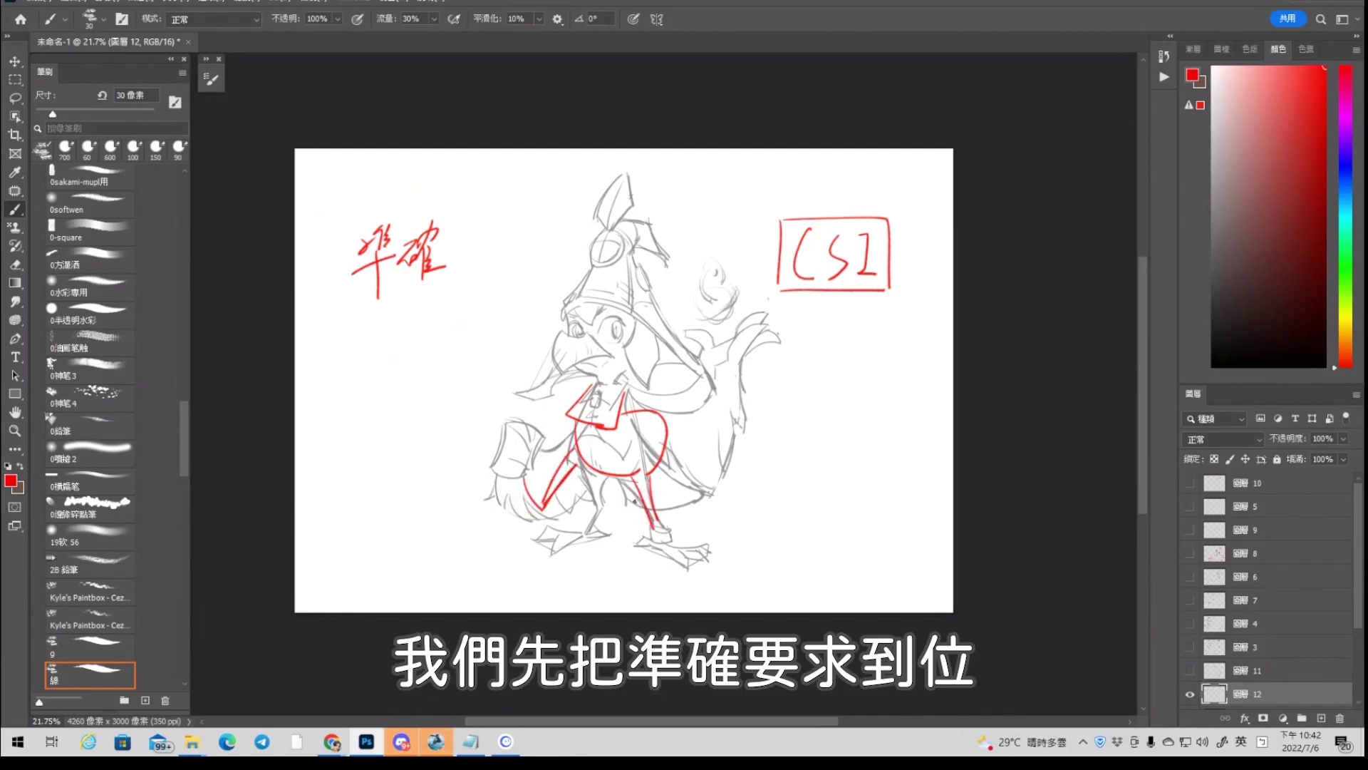
key("ctrl+z")
key("ctrl+z")
key("ctrl+z")
key("ctrl+z")
key("ctrl+z")
key("ctrl+z")
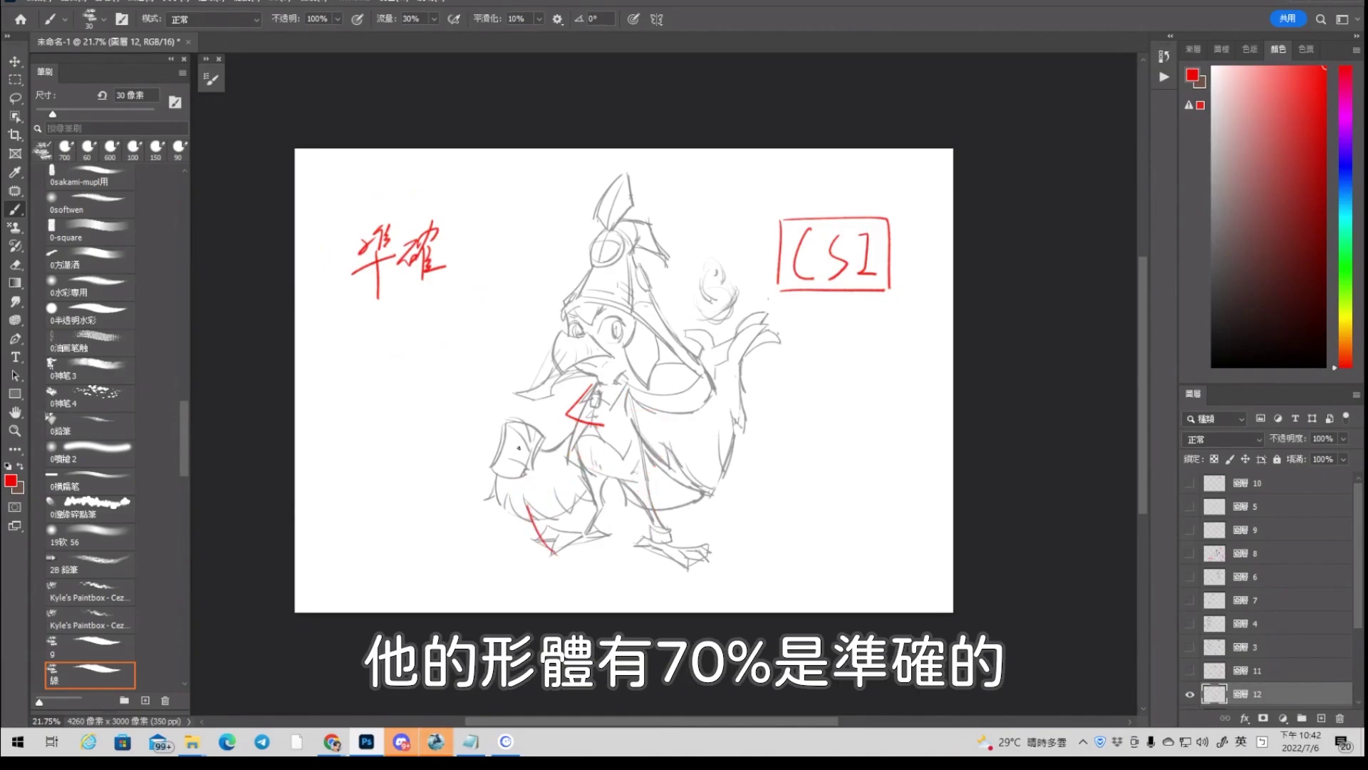
Write 70 in red below 準確 and circle it
mouse_move(401, 344)
left_mouse_down()
mouse_move(408, 368)
mouse_move(371, 367)
left_mouse_up()
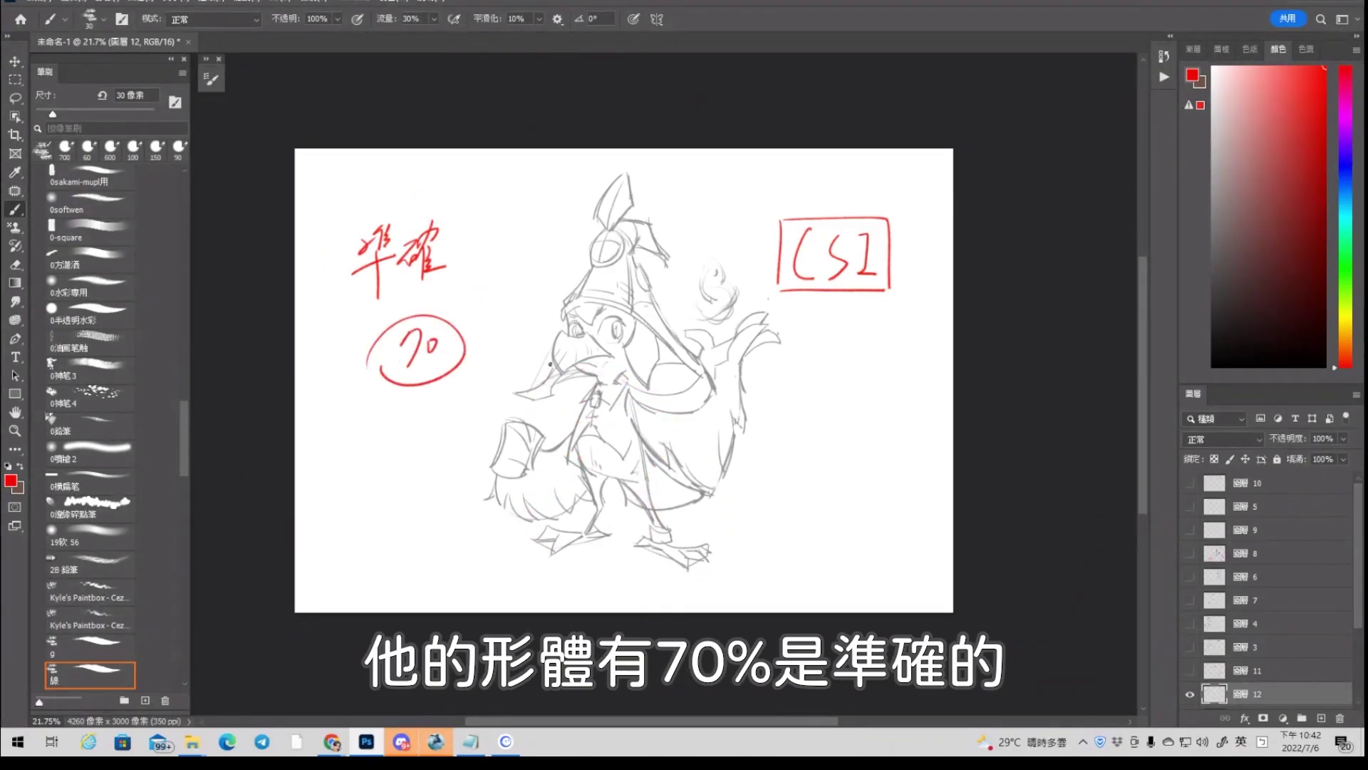
Try slightly offset red lines along the torso's front edge, with a short arrow pointing at the gap
left_click_drag(595, 387, 568, 458)
key("ctrl+z")
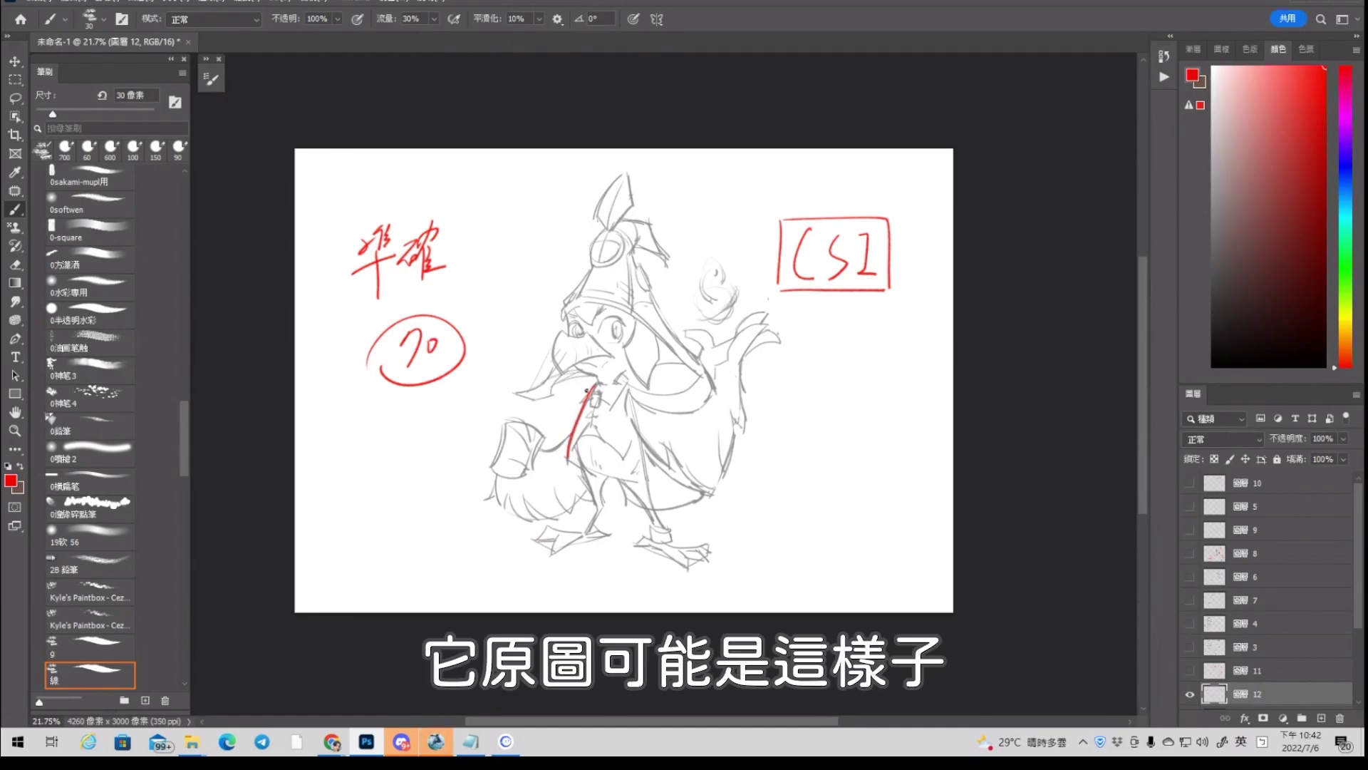
left_click_drag(511, 492, 544, 471)
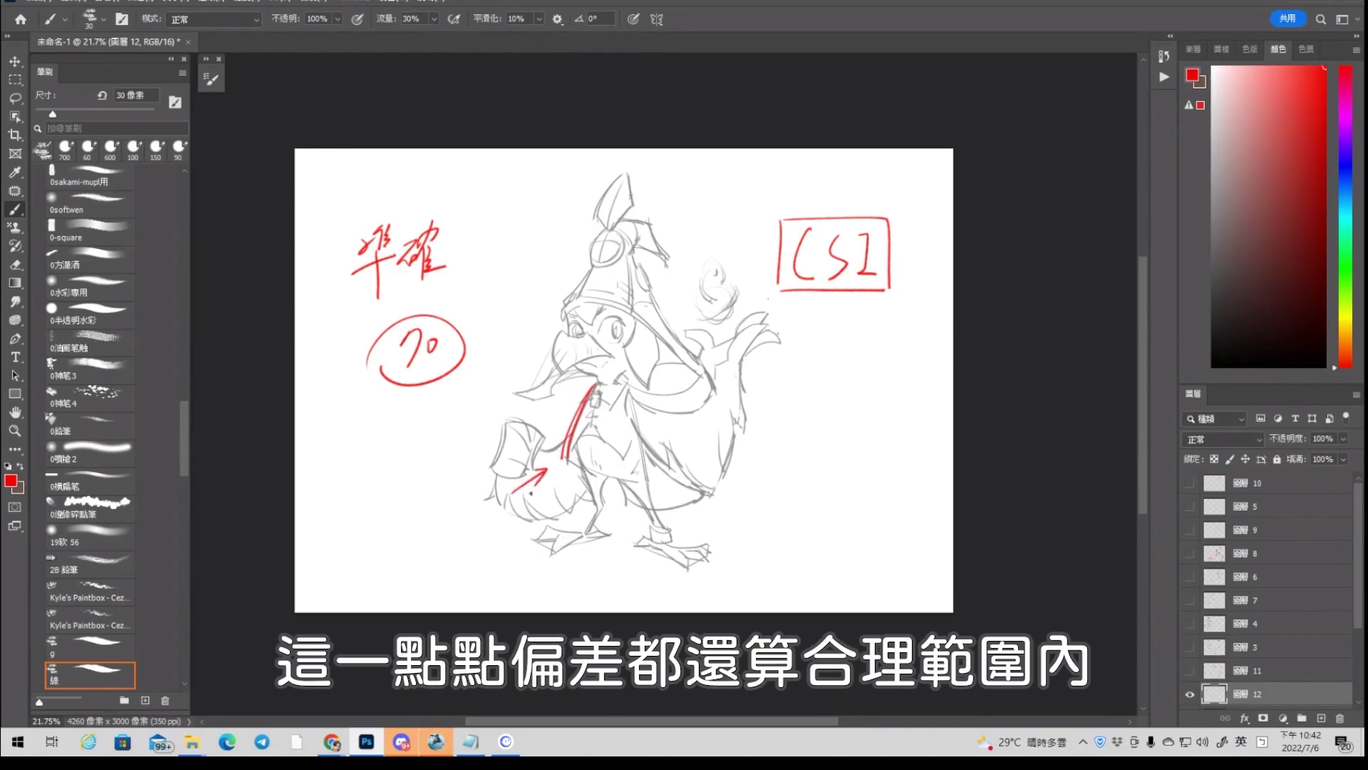
key("ctrl+z")
key("ctrl+z")
key("ctrl+z")
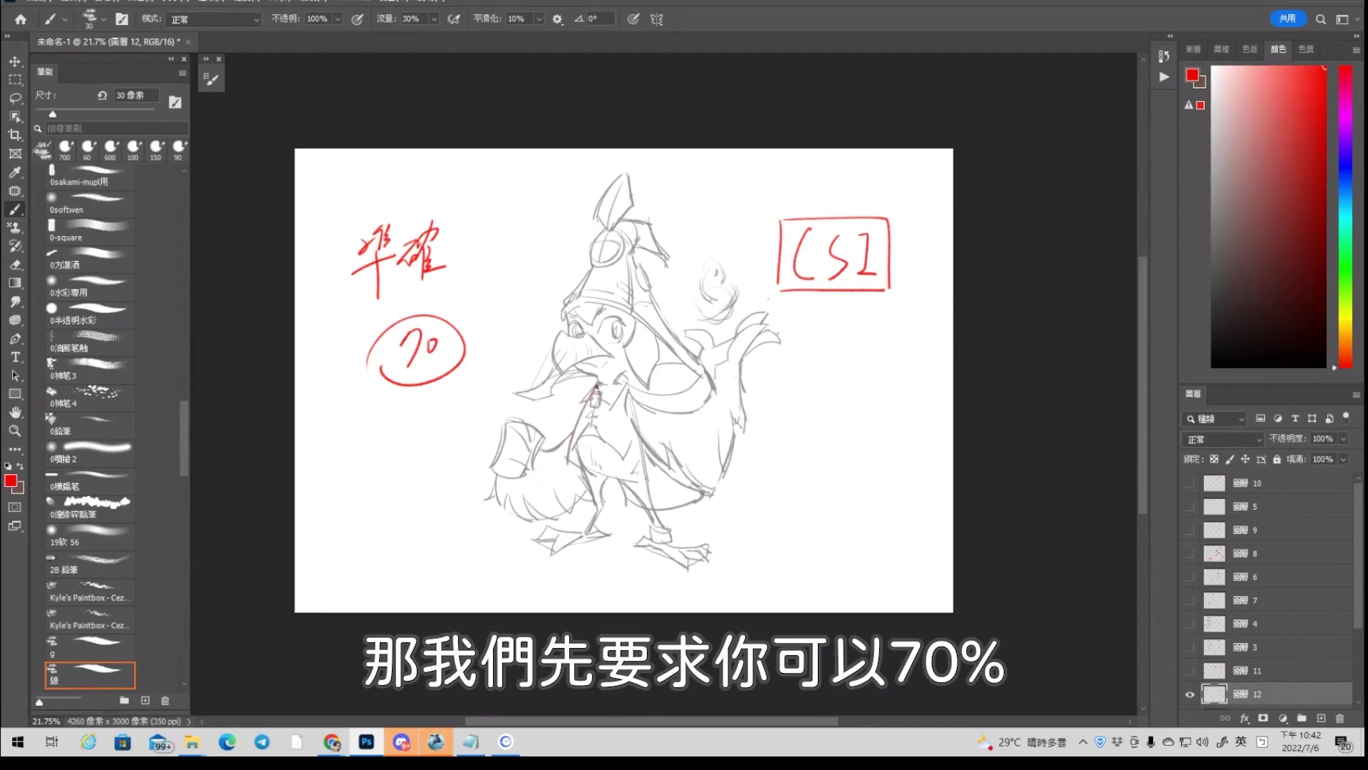
Circle the 70 a second time and draw a red arrow from 準確 to the character's face
mouse_move(386, 380)
left_mouse_down()
mouse_move(363, 355)
mouse_move(422, 384)
mouse_move(375, 360)
left_mouse_up()
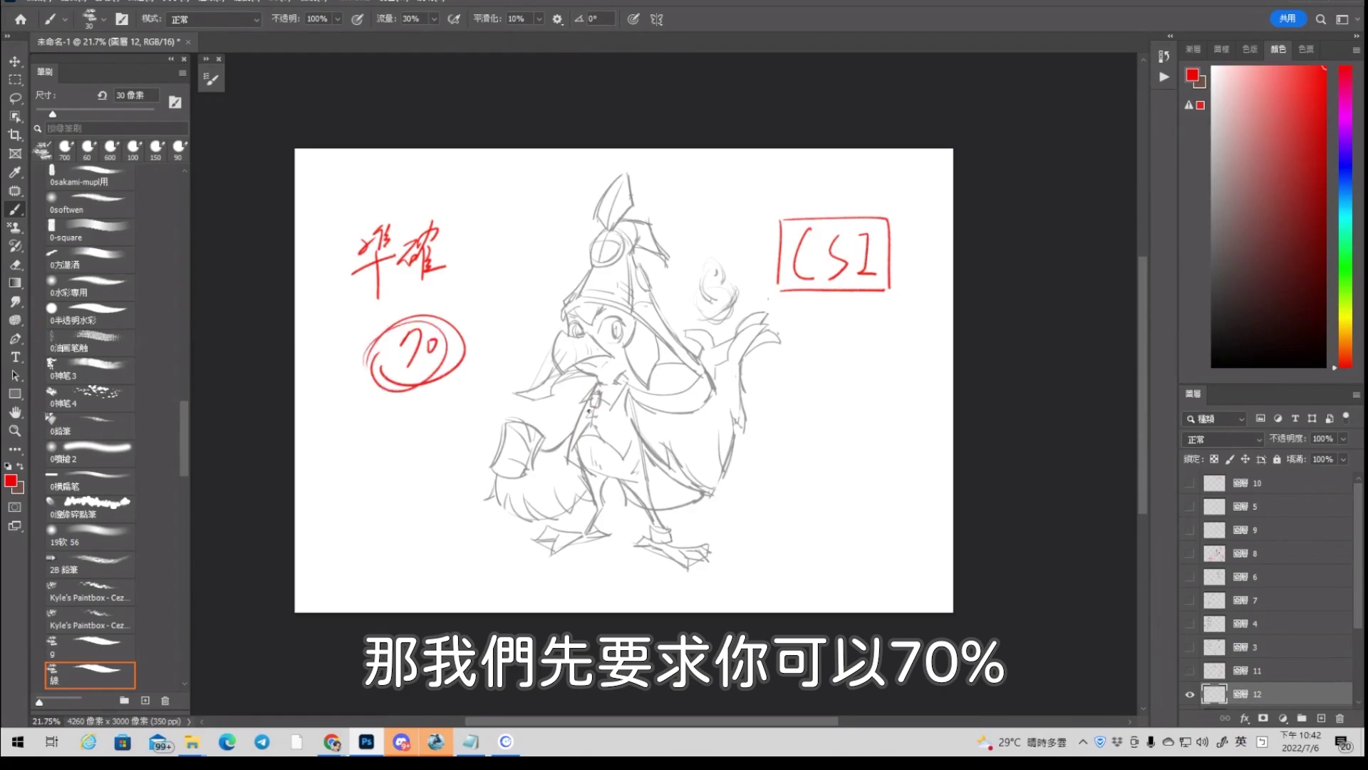
left_click_drag(468, 258, 558, 317)
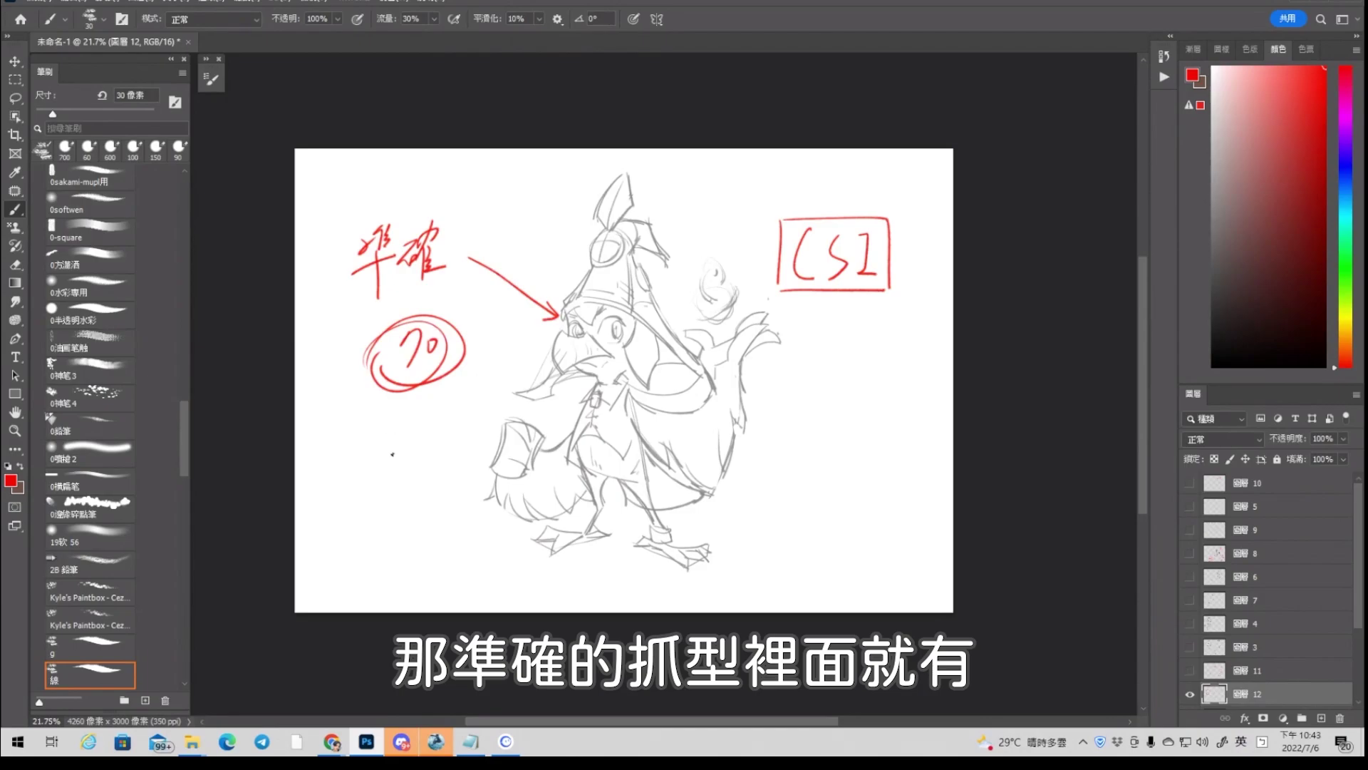
List 1, 2, 3 in an oval and a circled 4 below the 70, with an arrow curving up to 準確
left_click_drag(362, 444, 370, 496)
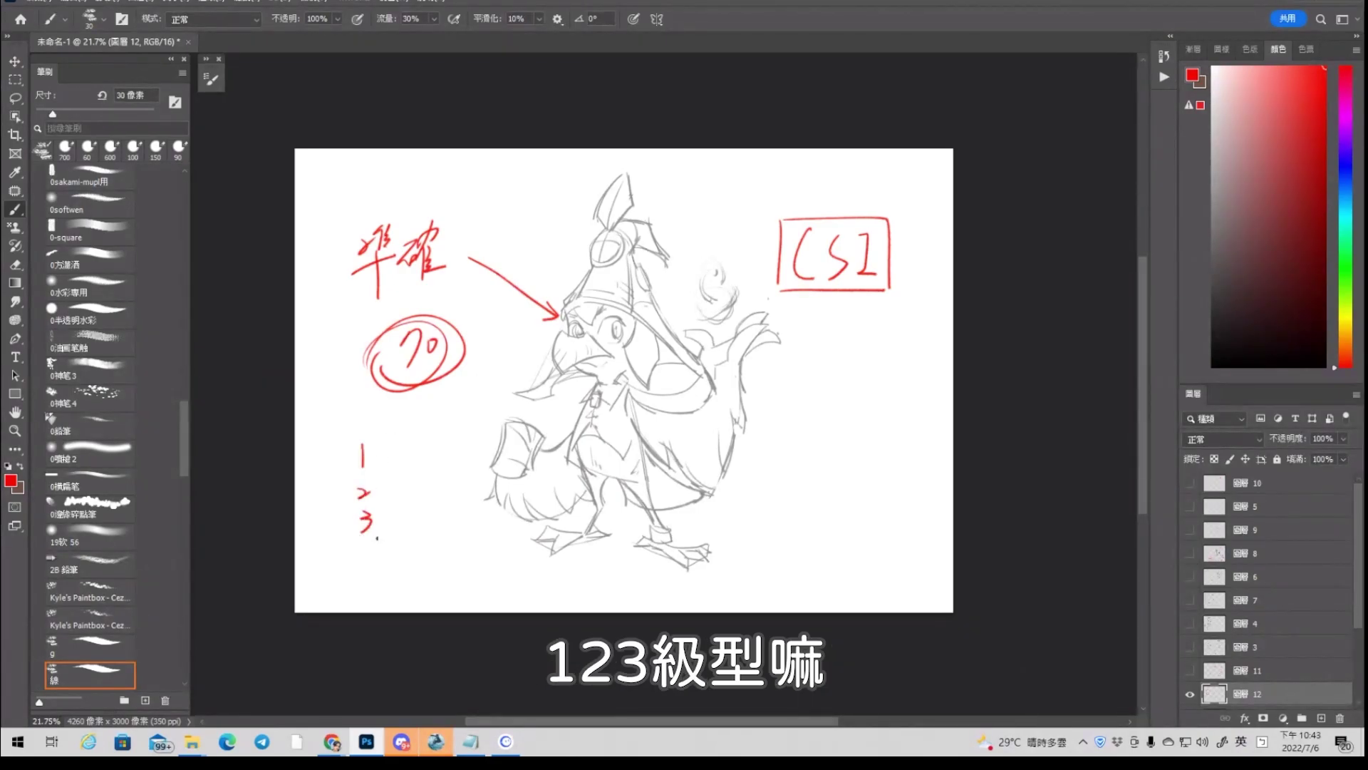
left_click_drag(358, 420, 341, 539)
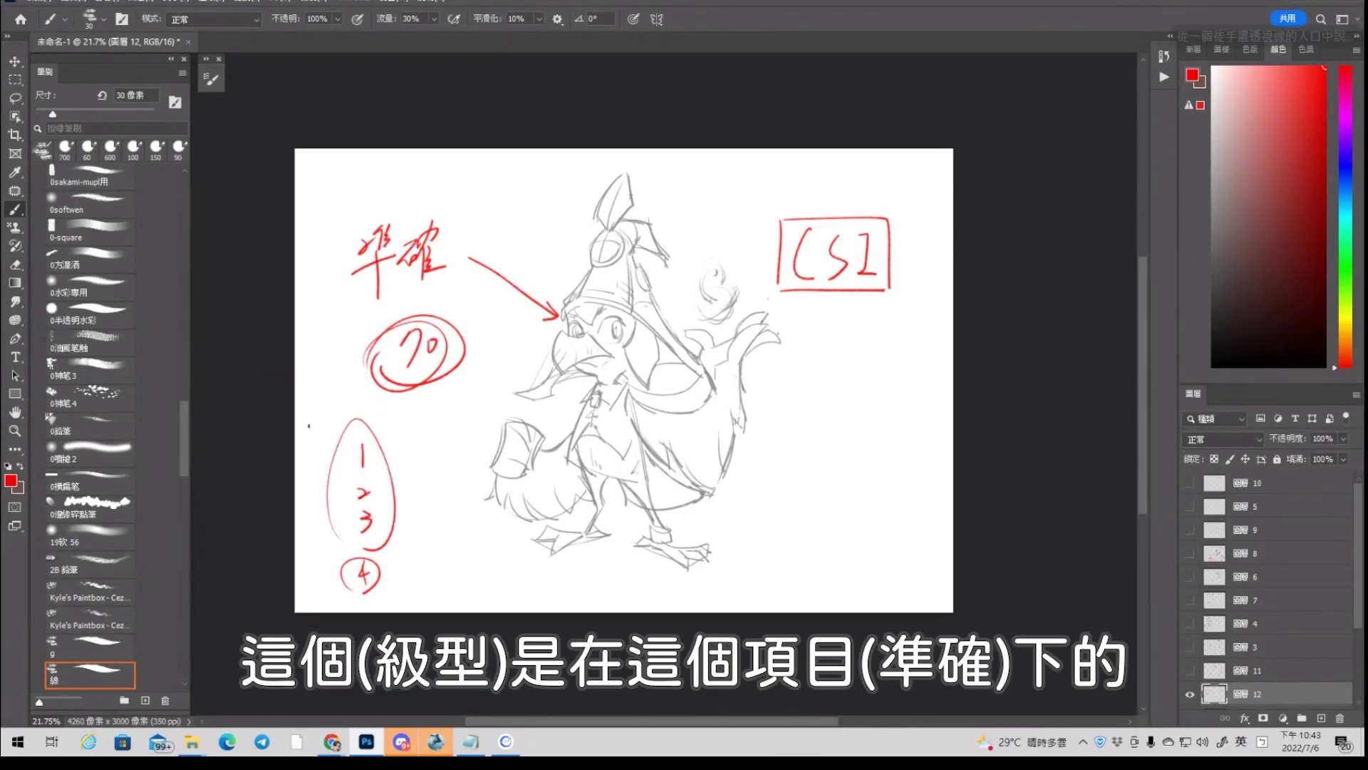
mouse_move(315, 440)
left_mouse_down()
mouse_move(332, 321)
mouse_move(330, 339)
left_mouse_up()
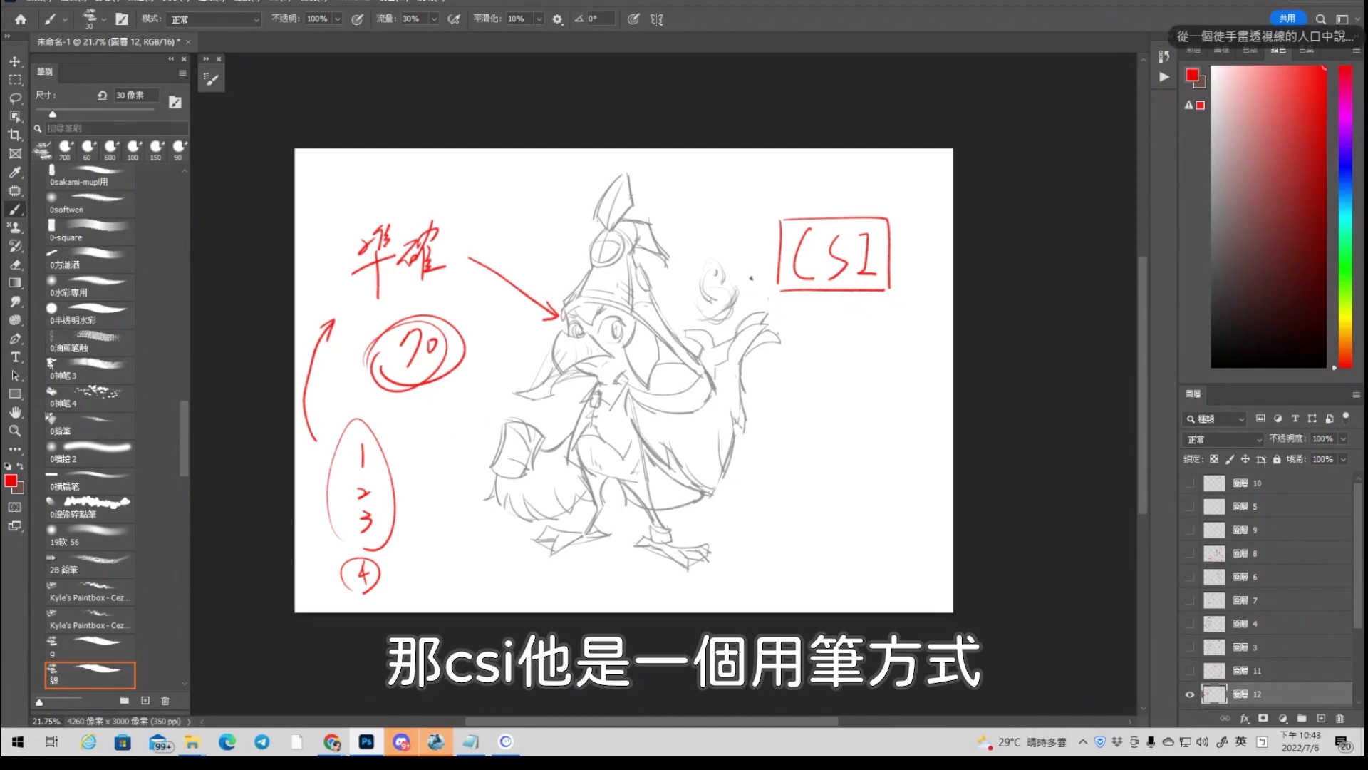
Draw a large red circle around the boxed CSI and write 用筆方式 beneath it
mouse_move(751, 278)
left_mouse_down()
mouse_move(859, 183)
mouse_move(913, 282)
mouse_move(769, 290)
left_mouse_up()
left_click_drag(809, 341, 806, 375)
mouse_move(831, 322)
left_mouse_down()
mouse_move(835, 370)
mouse_move(871, 336)
mouse_move(871, 354)
left_mouse_up()
left_click_drag(879, 315, 900, 352)
Write 習慣 below 用筆方式 with its second character circled, and add a short red arrow pointing at the beak
mouse_move(831, 392)
left_mouse_down()
mouse_move(835, 442)
mouse_move(853, 390)
mouse_move(839, 435)
left_mouse_up()
left_click_drag(847, 425, 861, 431)
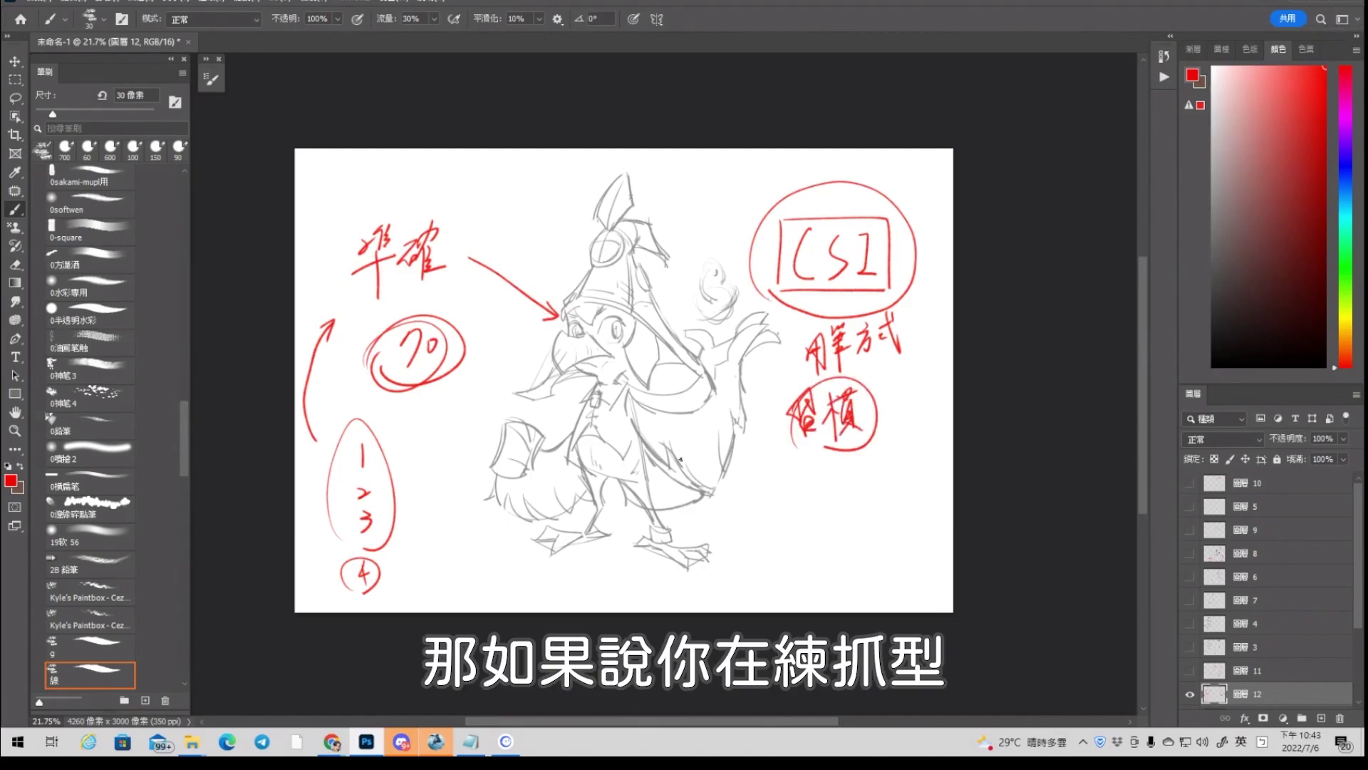
left_click_drag(502, 340, 540, 348)
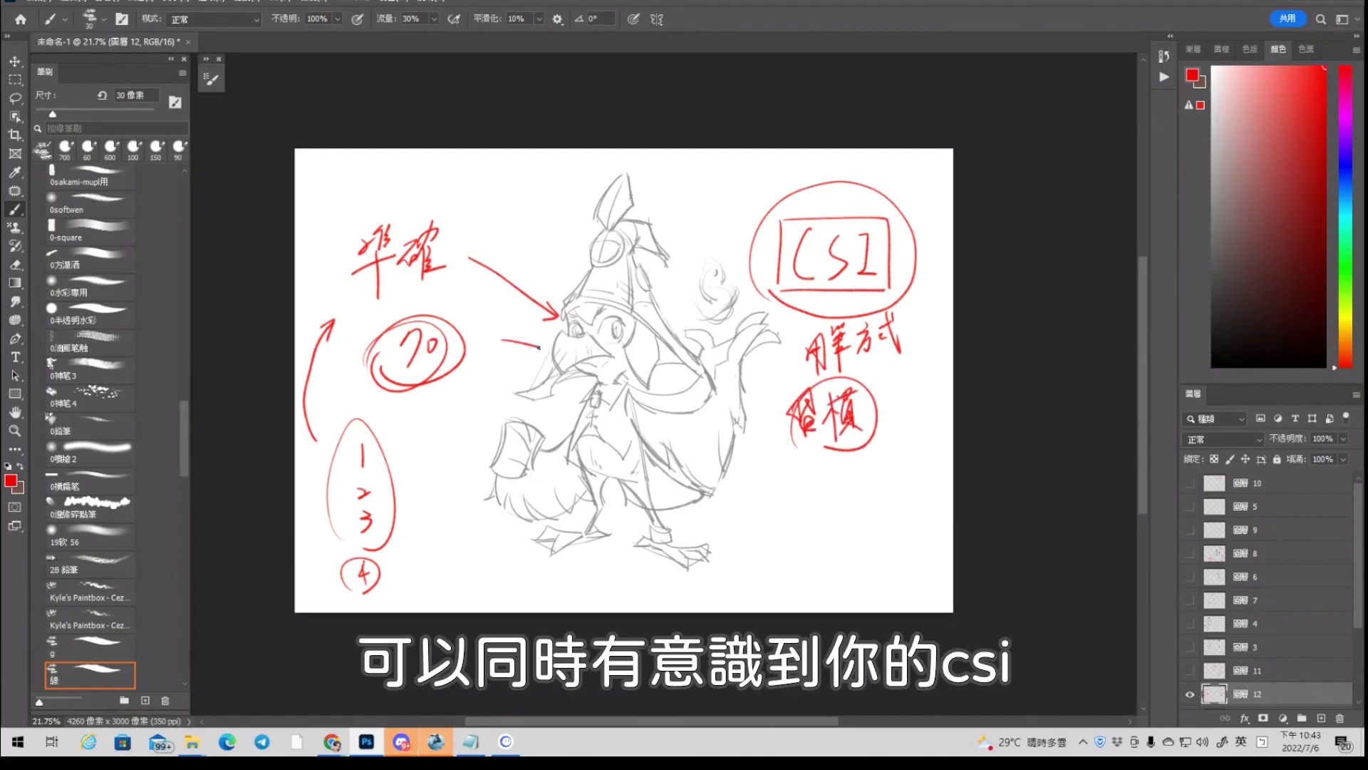
Try large red letters C and S in the empty area below 習慣
left_click_drag(786, 476, 798, 557)
mouse_move(841, 487)
left_mouse_down()
mouse_move(808, 554)
mouse_move(904, 541)
left_mouse_up()
key("ctrl+z")
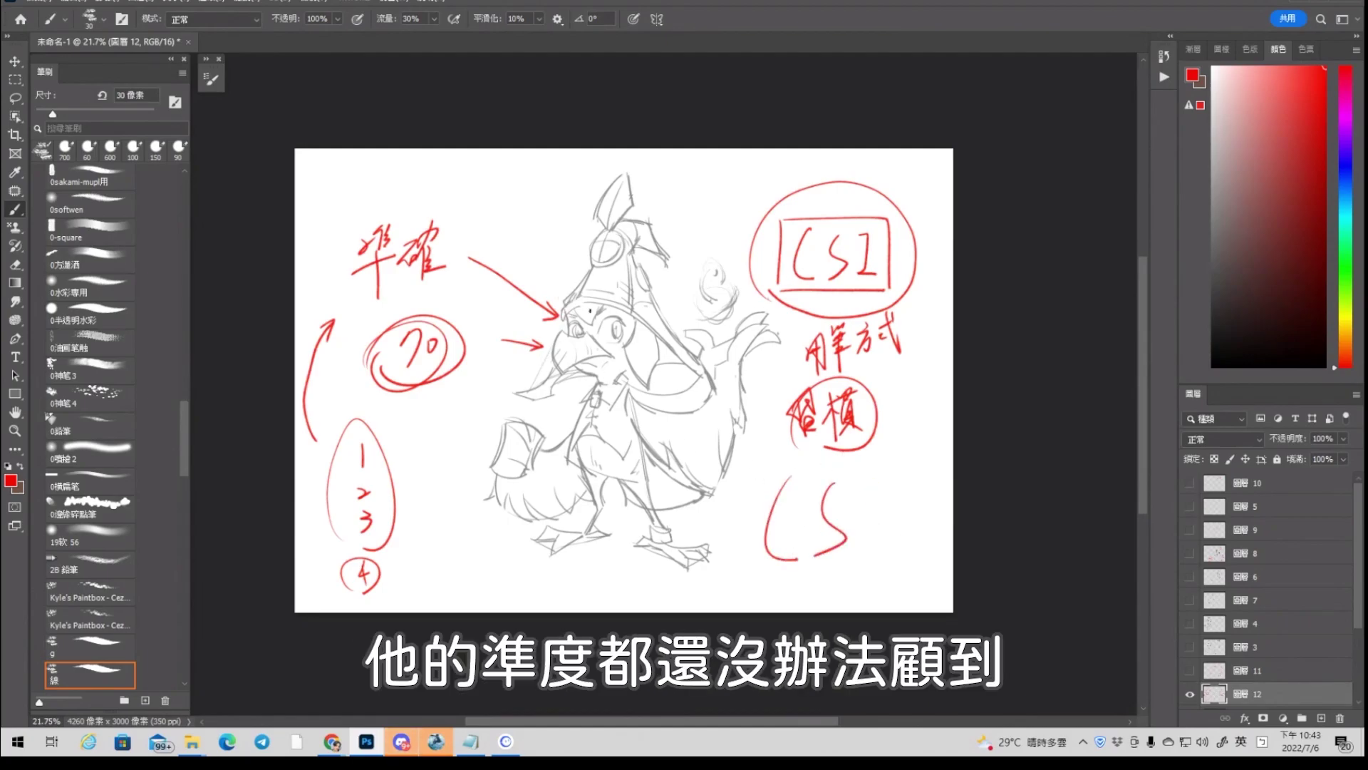
key("ctrl+z")
key("ctrl+z")
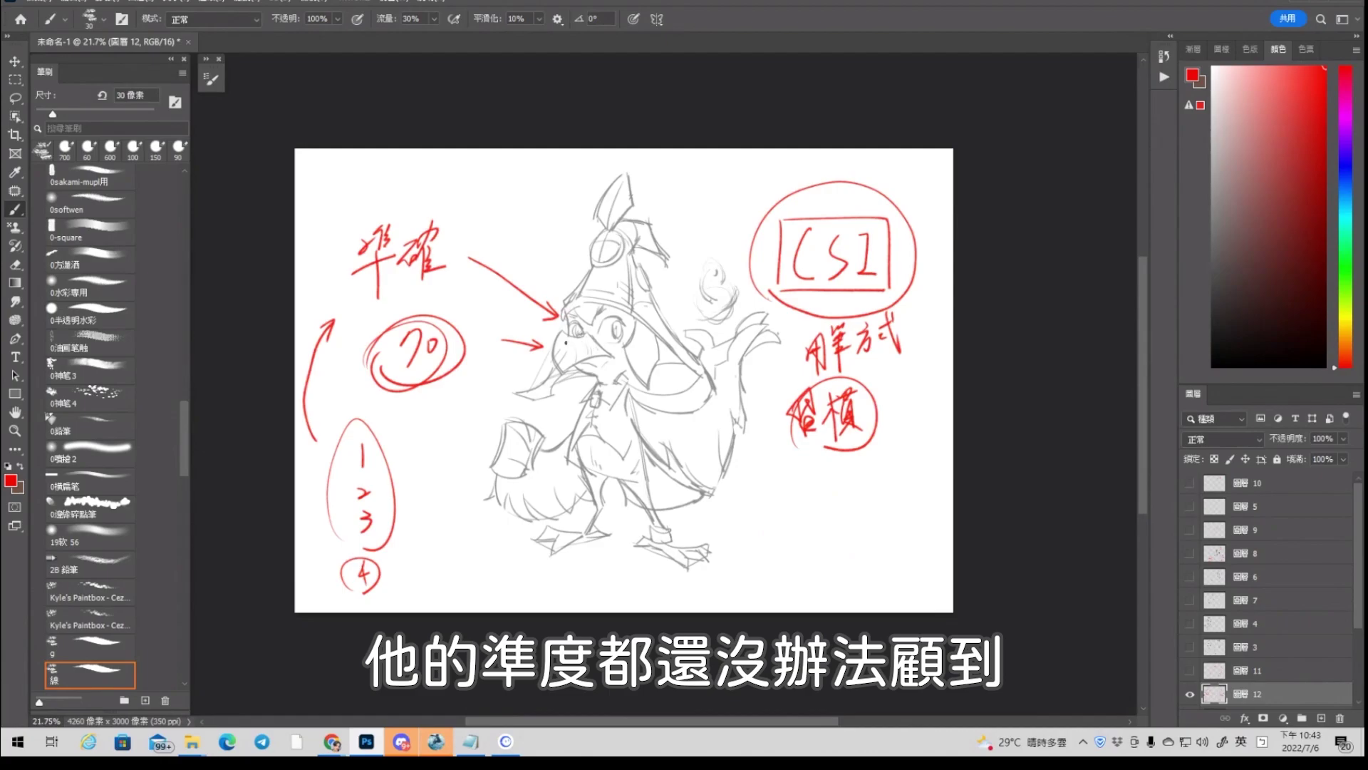
Try a red curve along the beak's front edge and a long arched arrow from 準確 to the CSI note
key("ctrl+z")
left_click_drag(561, 329, 560, 374)
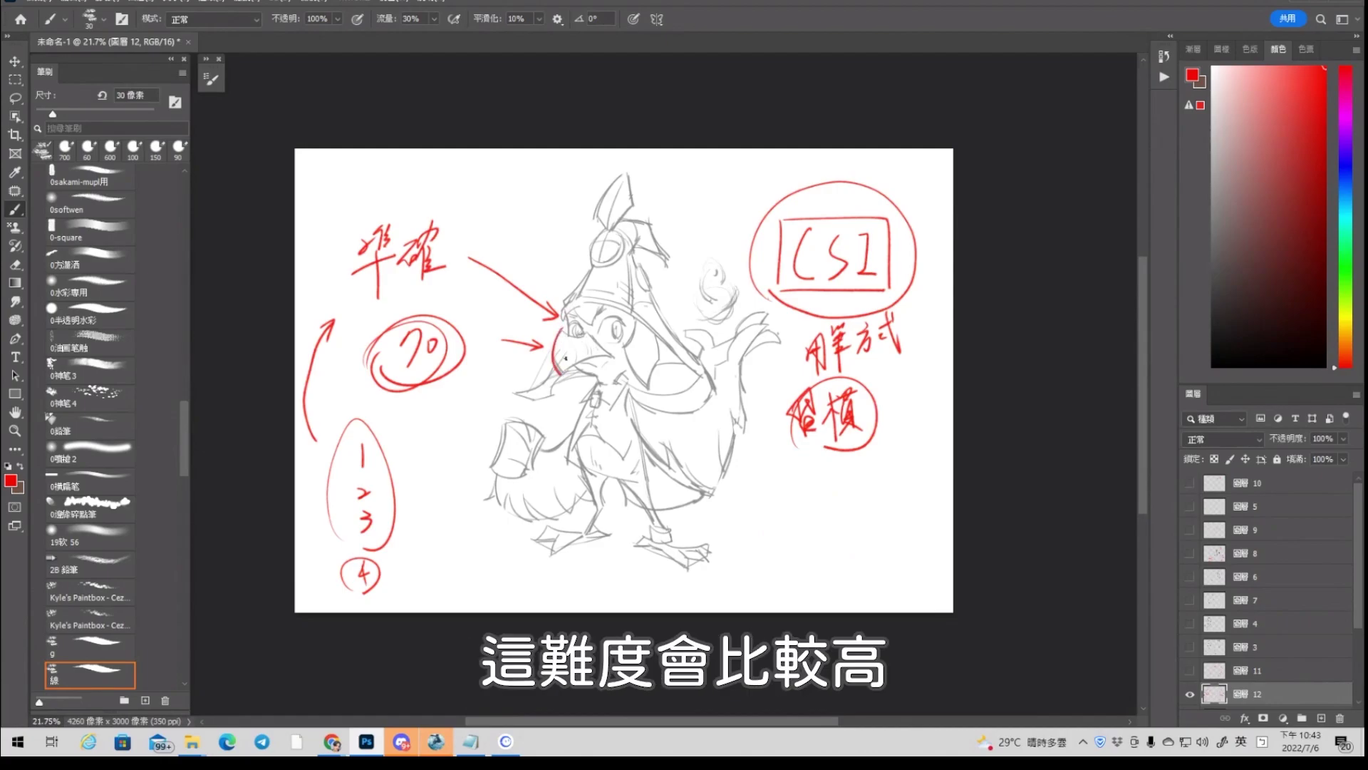
key("ctrl+z")
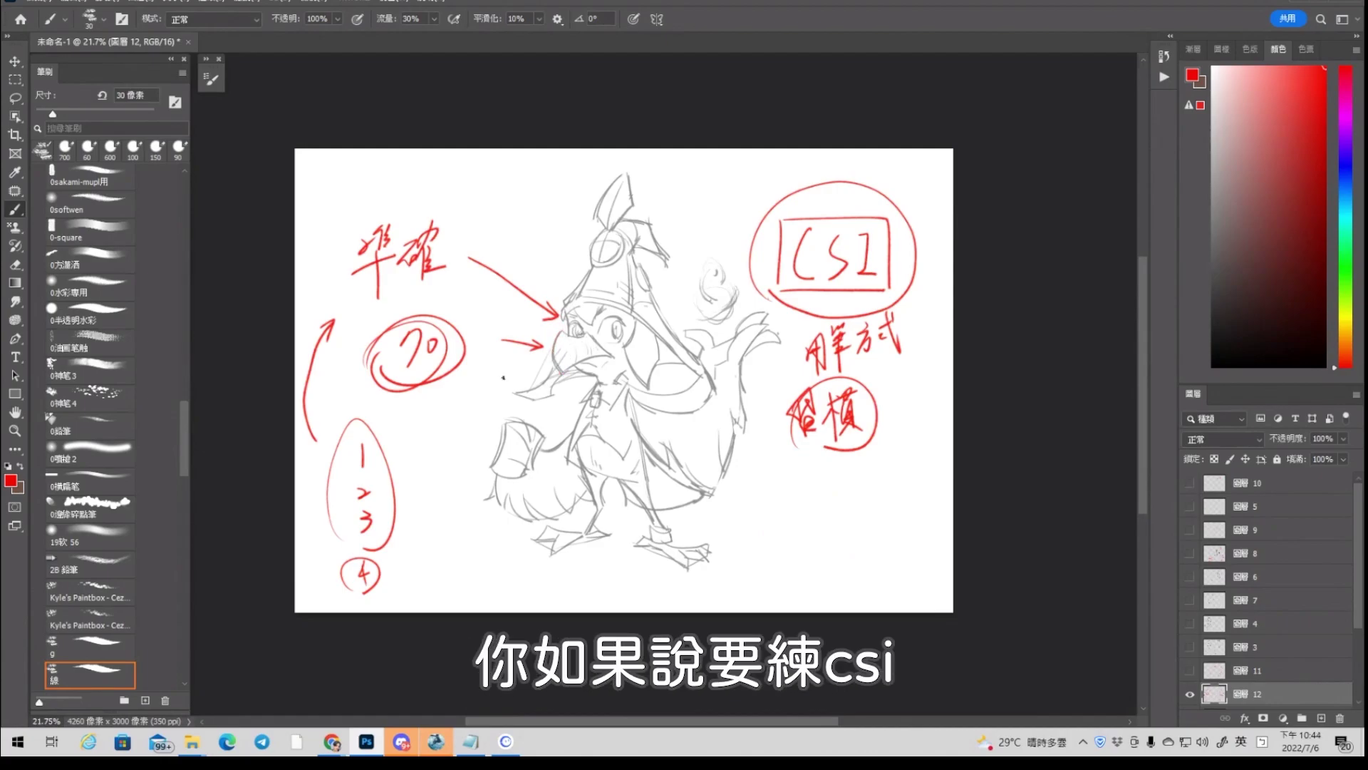
mouse_move(463, 233)
left_mouse_down()
mouse_move(571, 175)
mouse_move(724, 208)
left_mouse_up()
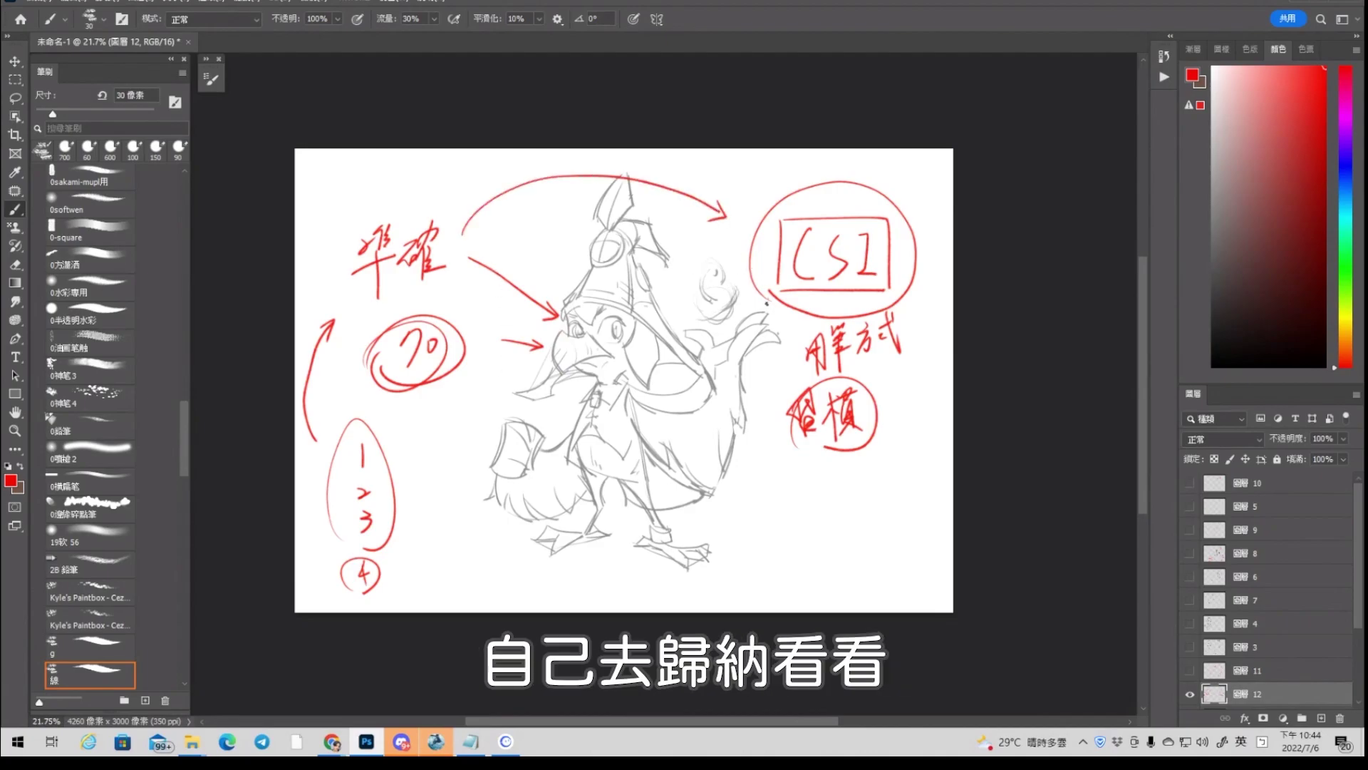
key("ctrl+z")
Show layer 3 in place of layer 12 and add a new layer above it
left_click(1190, 695)
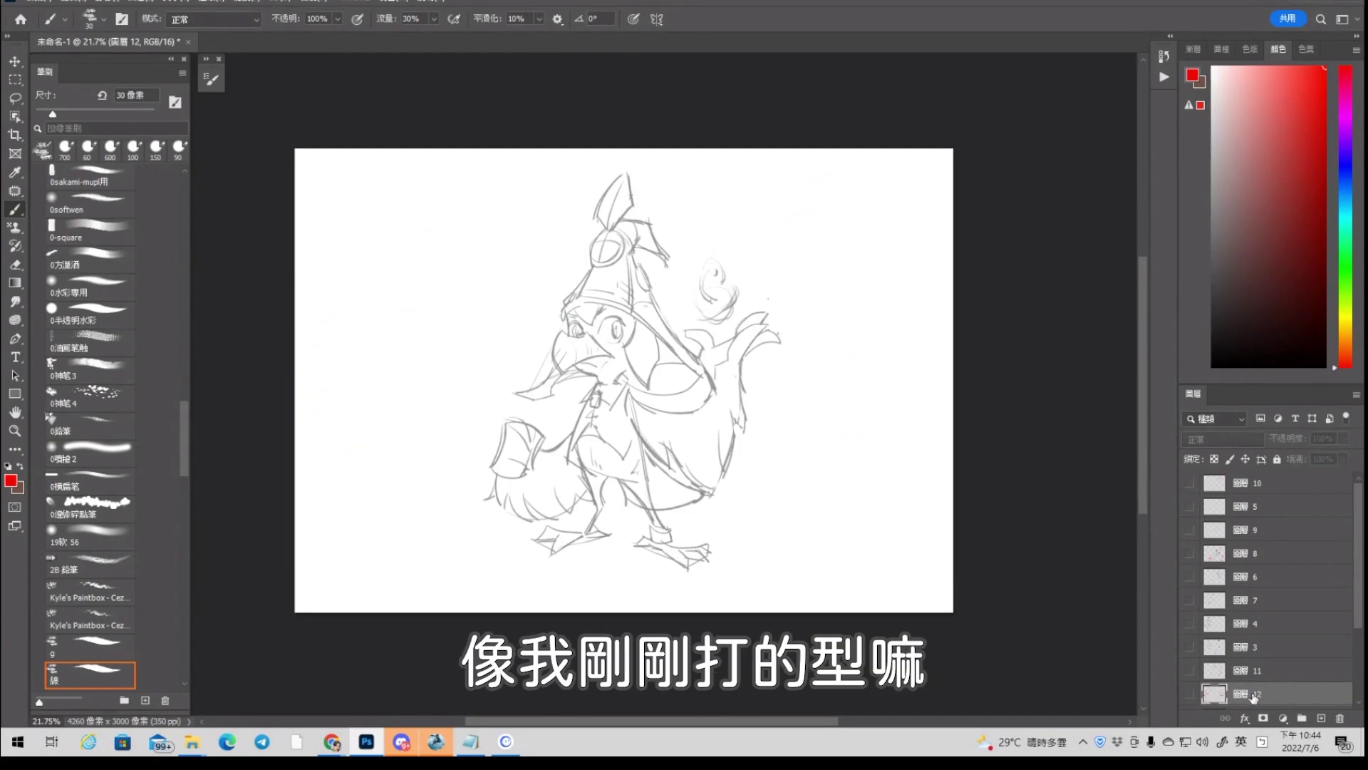
left_click(1190, 646)
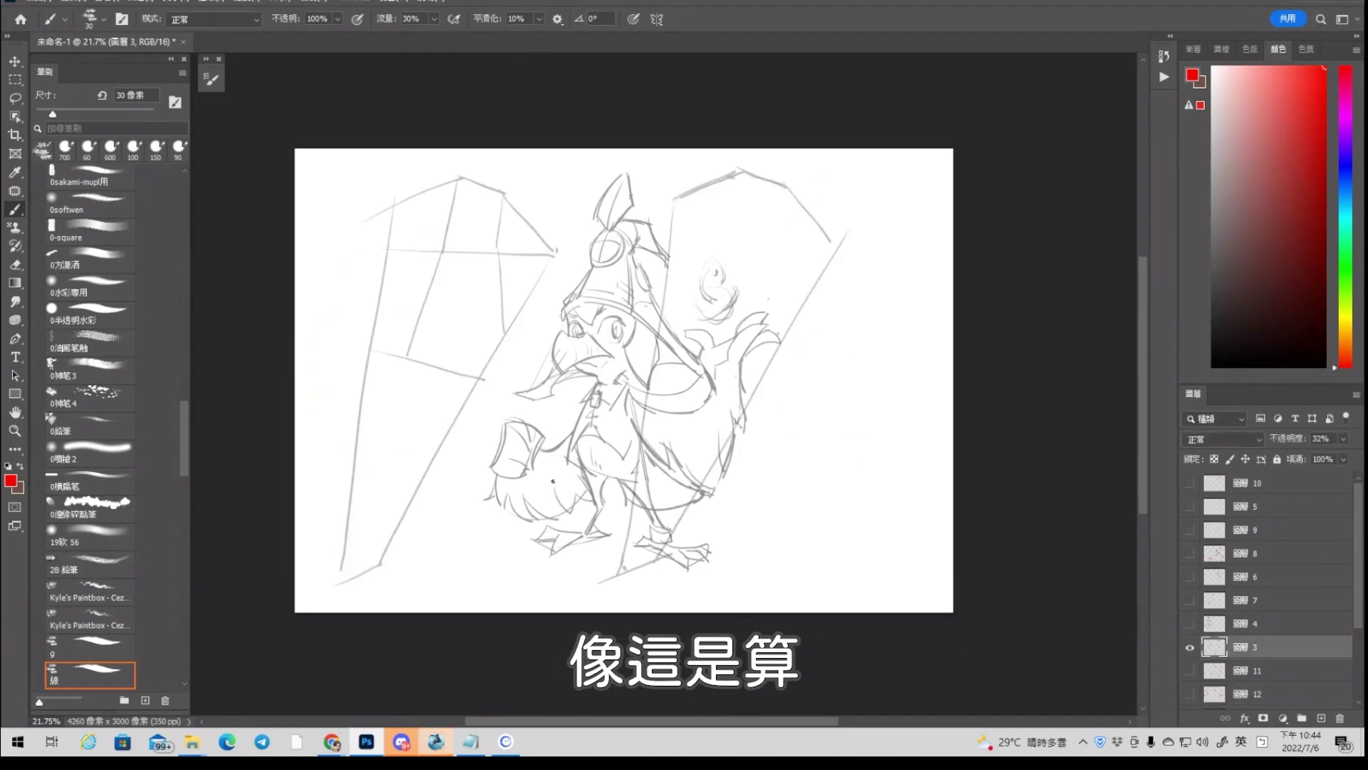
left_click(1322, 719)
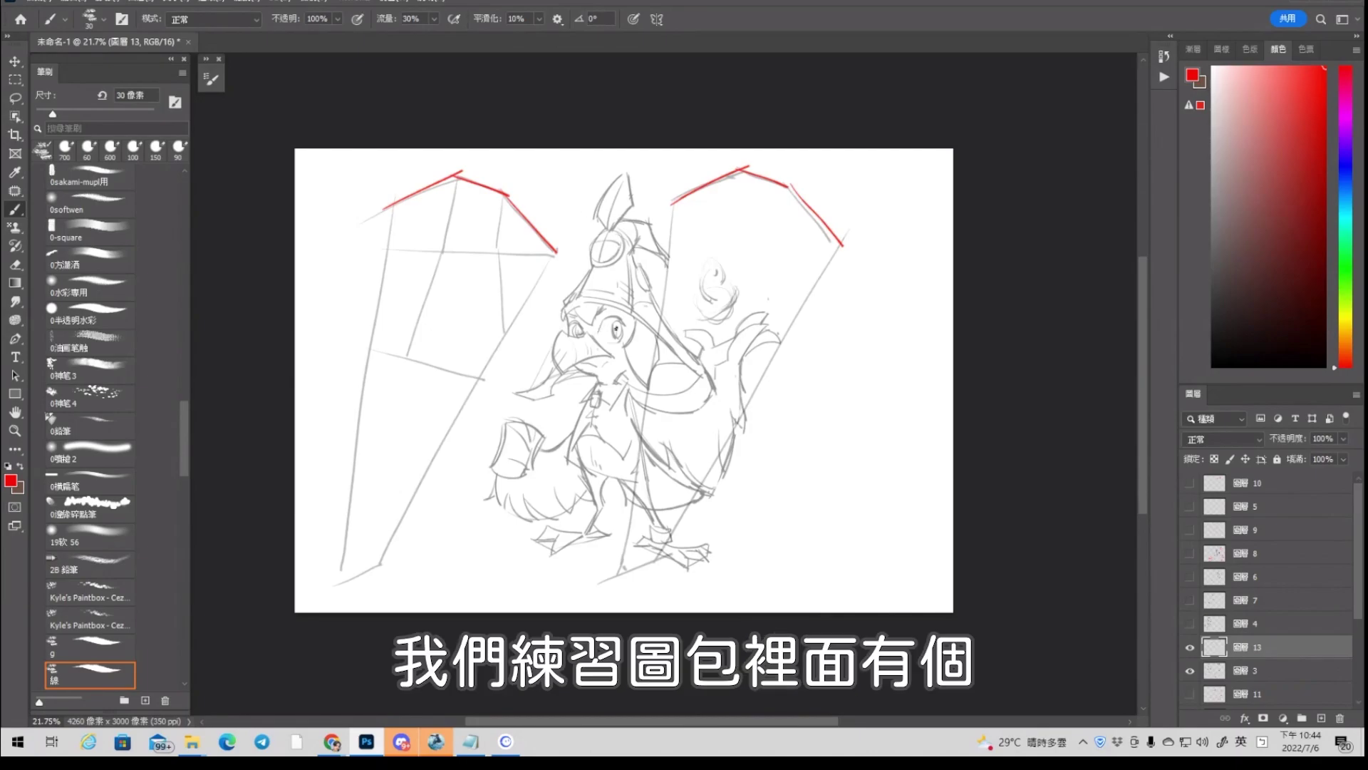
Write 直 · 斜 in red in the blank area beside the character's lower body and underline it with a slanted stroke
left_click_drag(793, 430, 794, 454)
left_click_drag(796, 430, 810, 451)
left_click_drag(826, 433, 841, 440)
mouse_move(847, 434)
left_mouse_down()
mouse_move(848, 449)
mouse_move(868, 426)
mouse_move(865, 479)
left_mouse_up()
left_click_drag(766, 482, 902, 451)
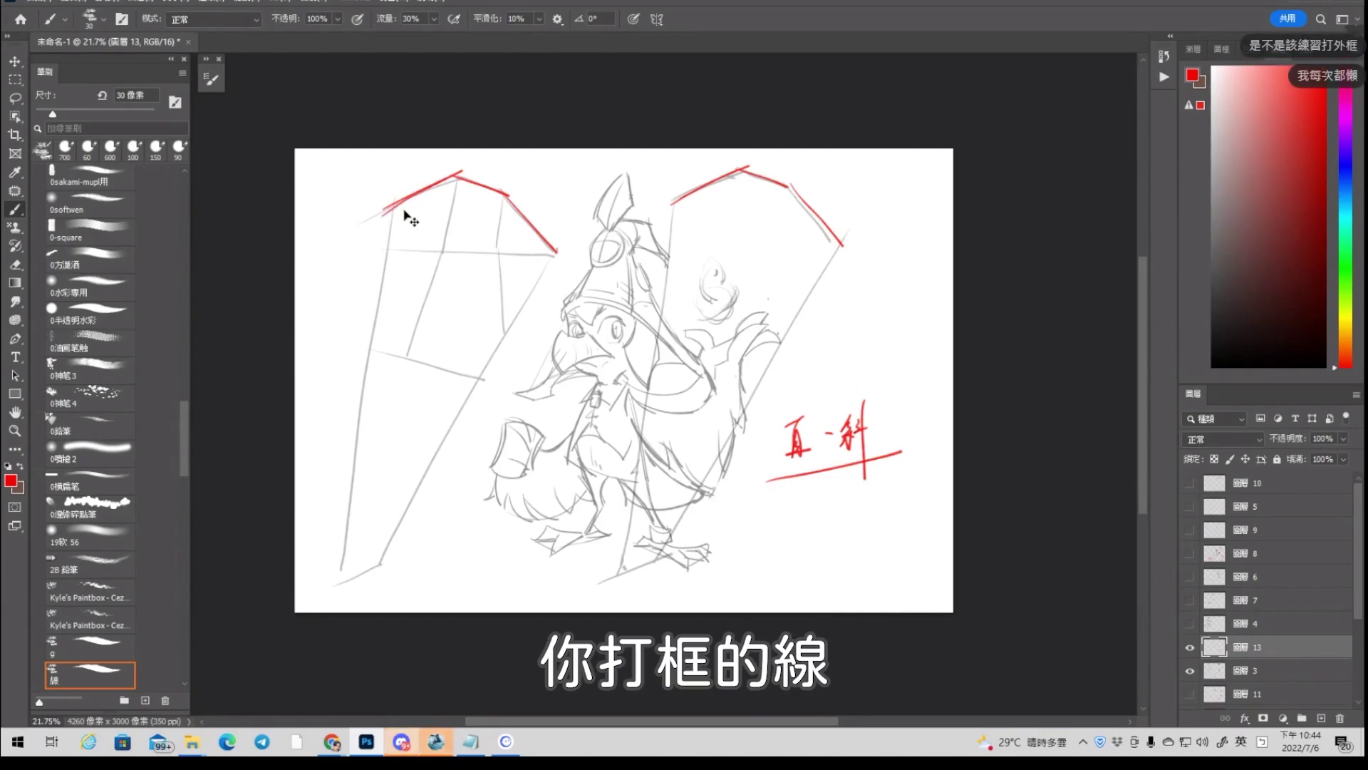
Try a steeper red stroke over the left frame's top edge and a large red circle around the right frame's upper part
key("ctrl+z")
left_click_drag(384, 219, 460, 167)
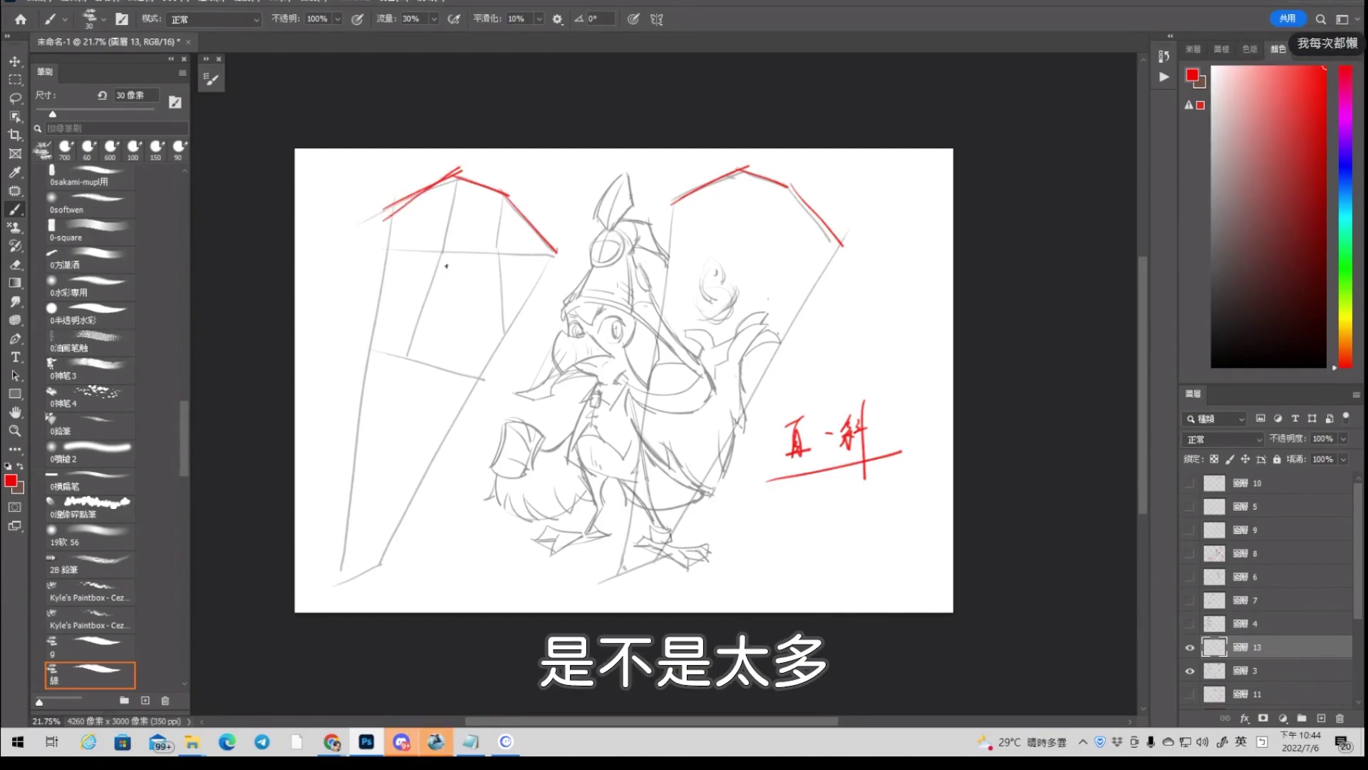
mouse_move(650, 235)
left_mouse_down()
mouse_move(792, 333)
mouse_move(630, 269)
left_mouse_up()
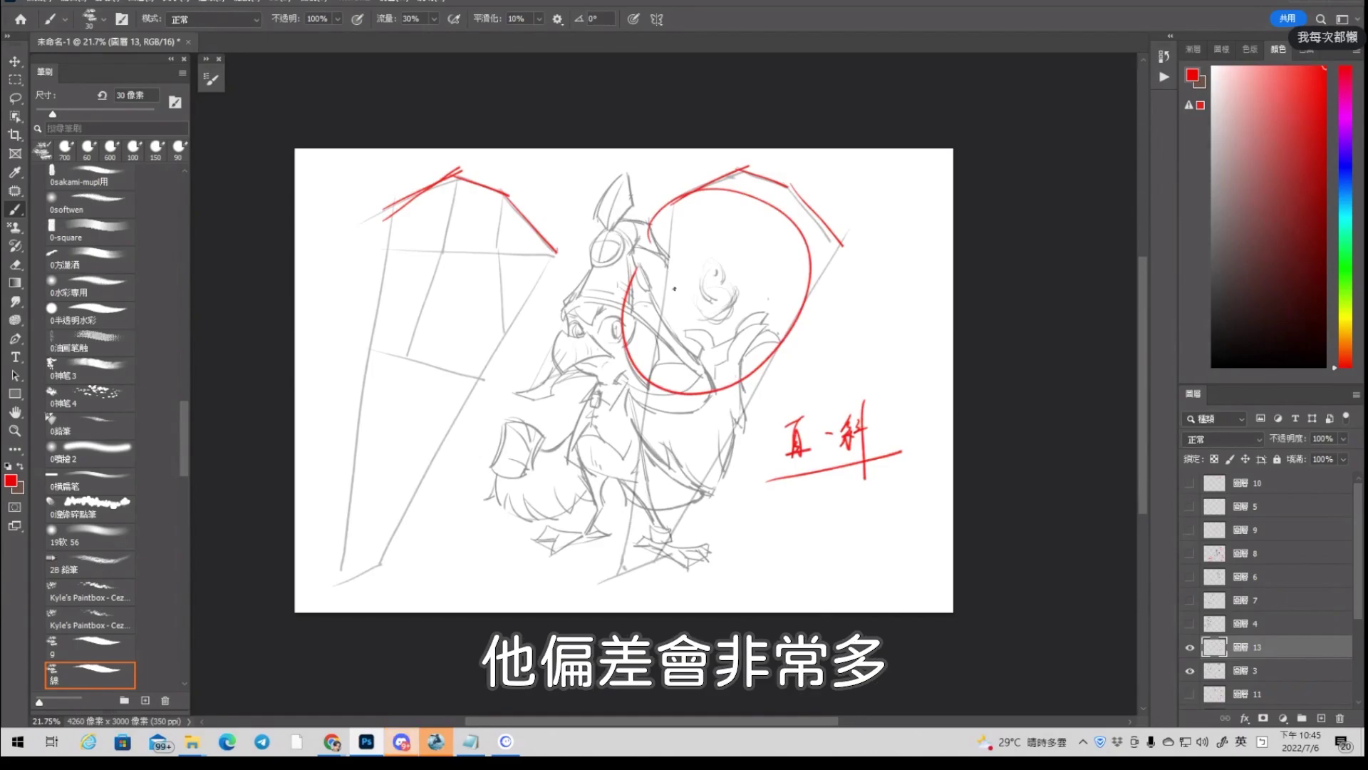
key("ctrl+z")
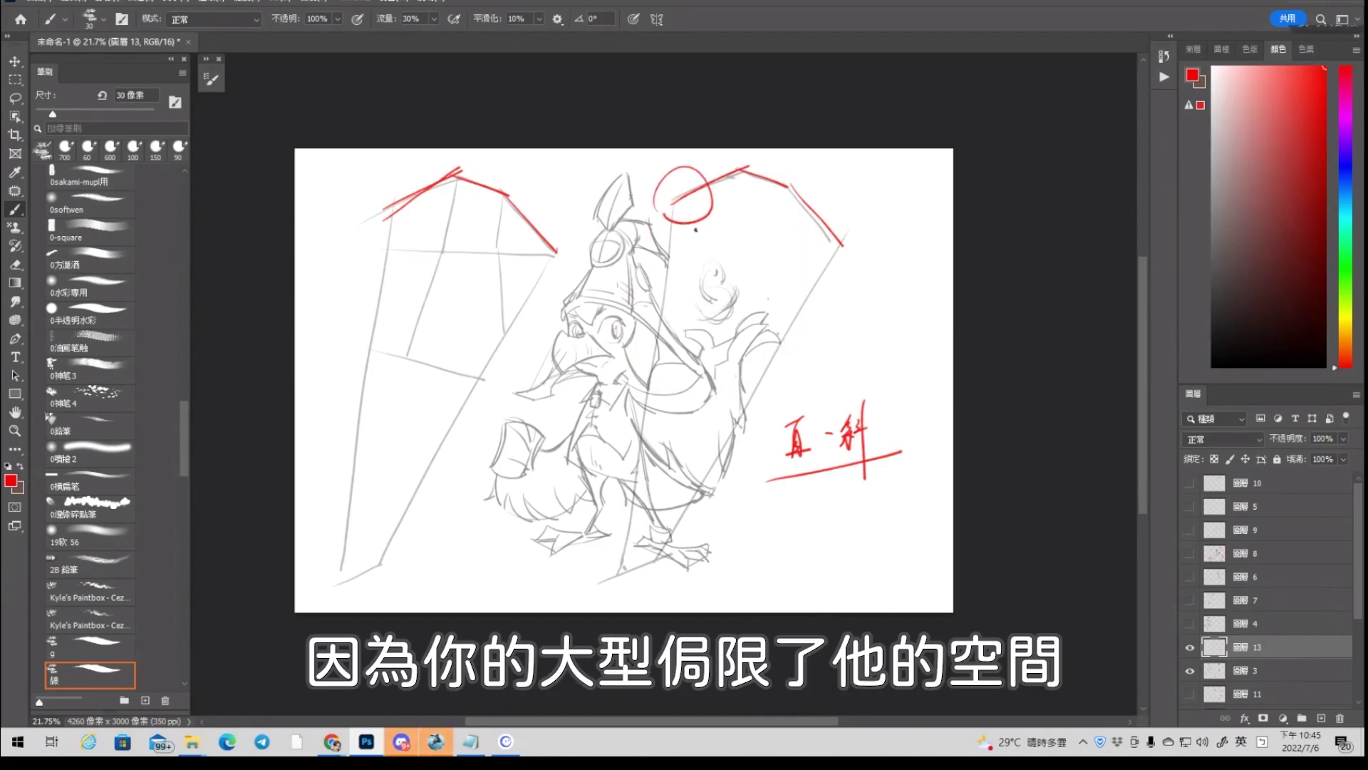
Try a narrow red triangle enclosing the character from the hat down, with inner lines across the head
left_click_drag(599, 205, 504, 450)
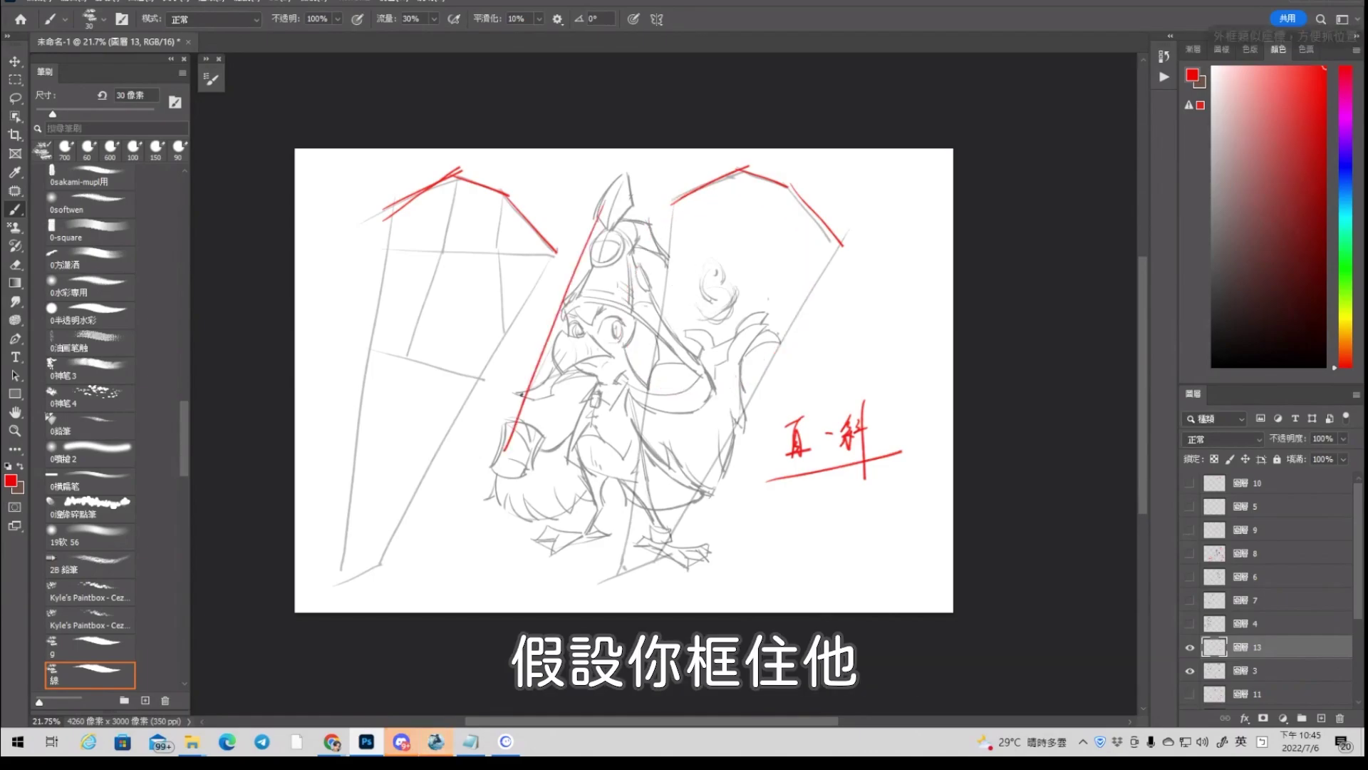
left_click_drag(610, 191, 720, 519)
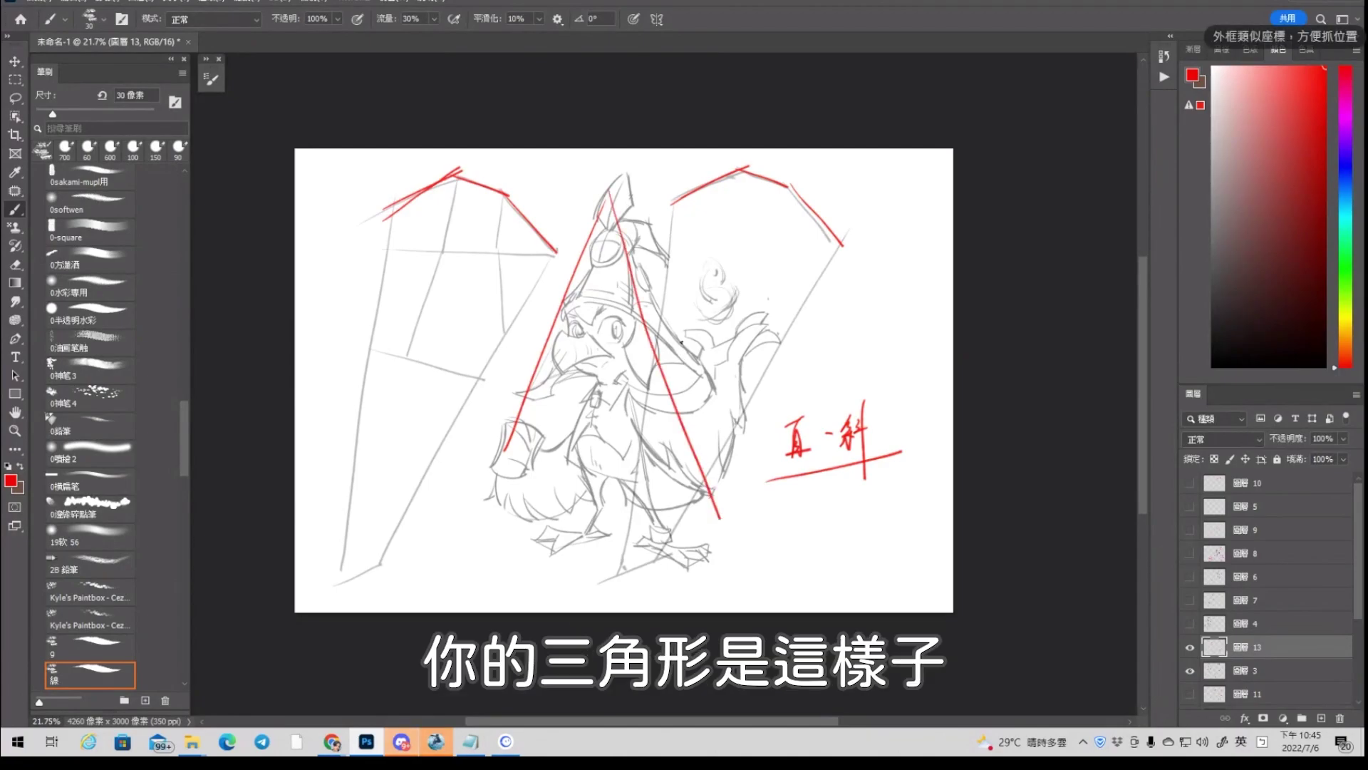
left_click_drag(608, 203, 633, 379)
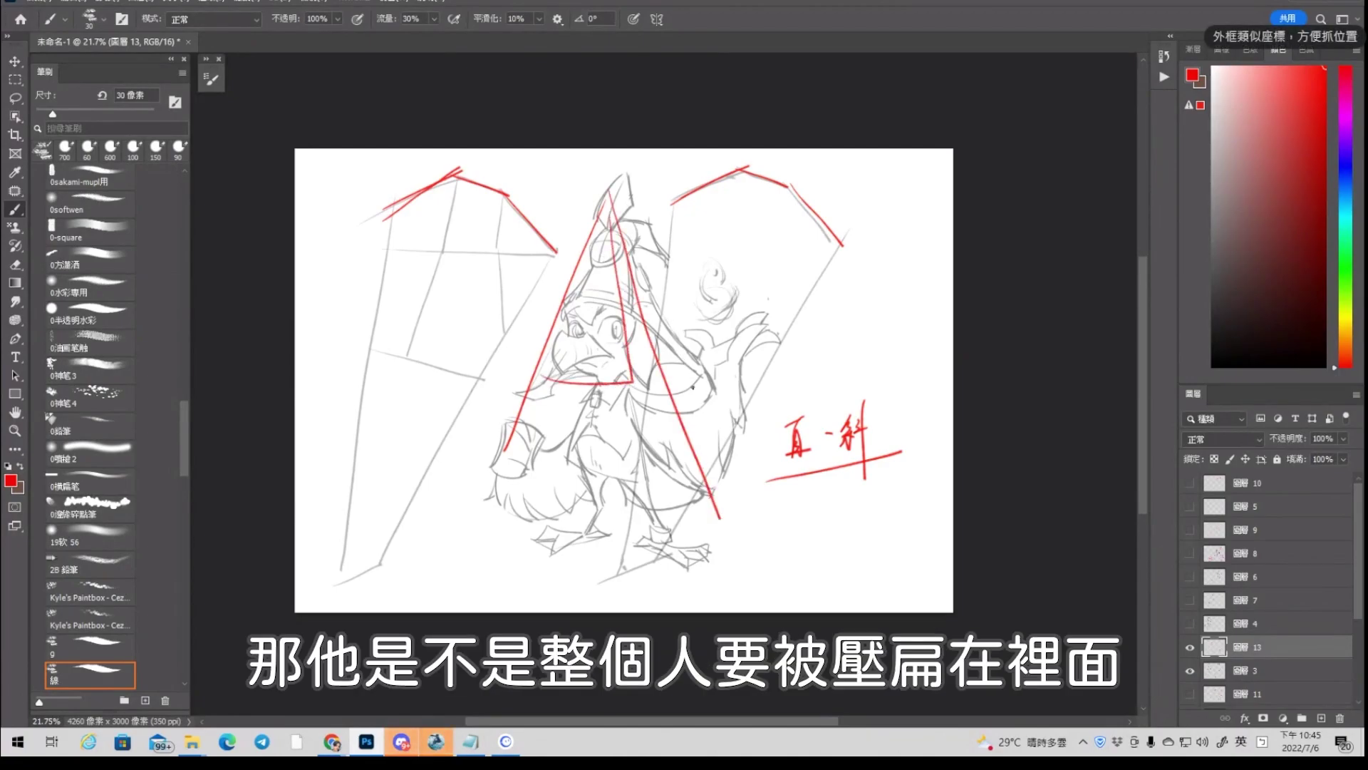
key("ctrl+z")
left_click_drag(533, 380, 667, 371)
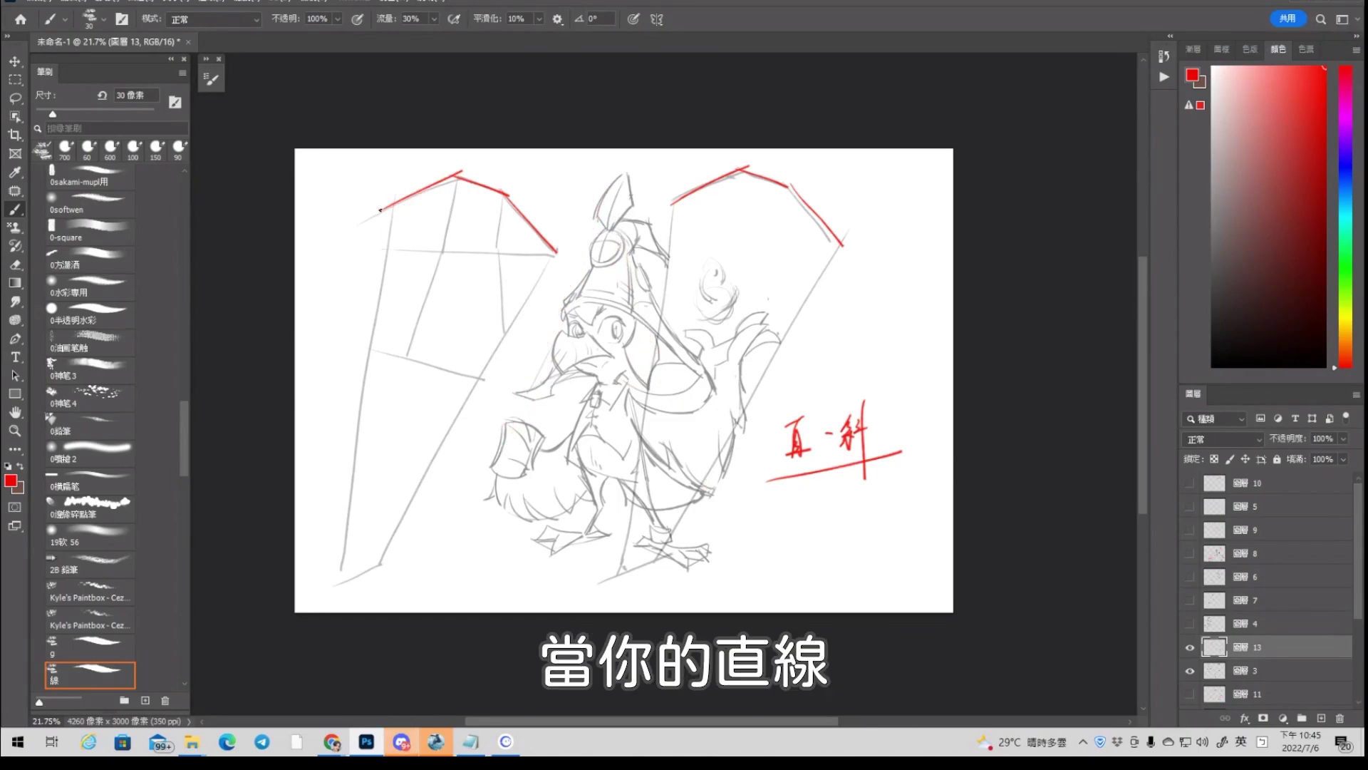
Point a short red arrow at the 直 · 斜 note and trace both frames' edges in red, including their long slanted right sides
left_click_drag(384, 209, 460, 174)
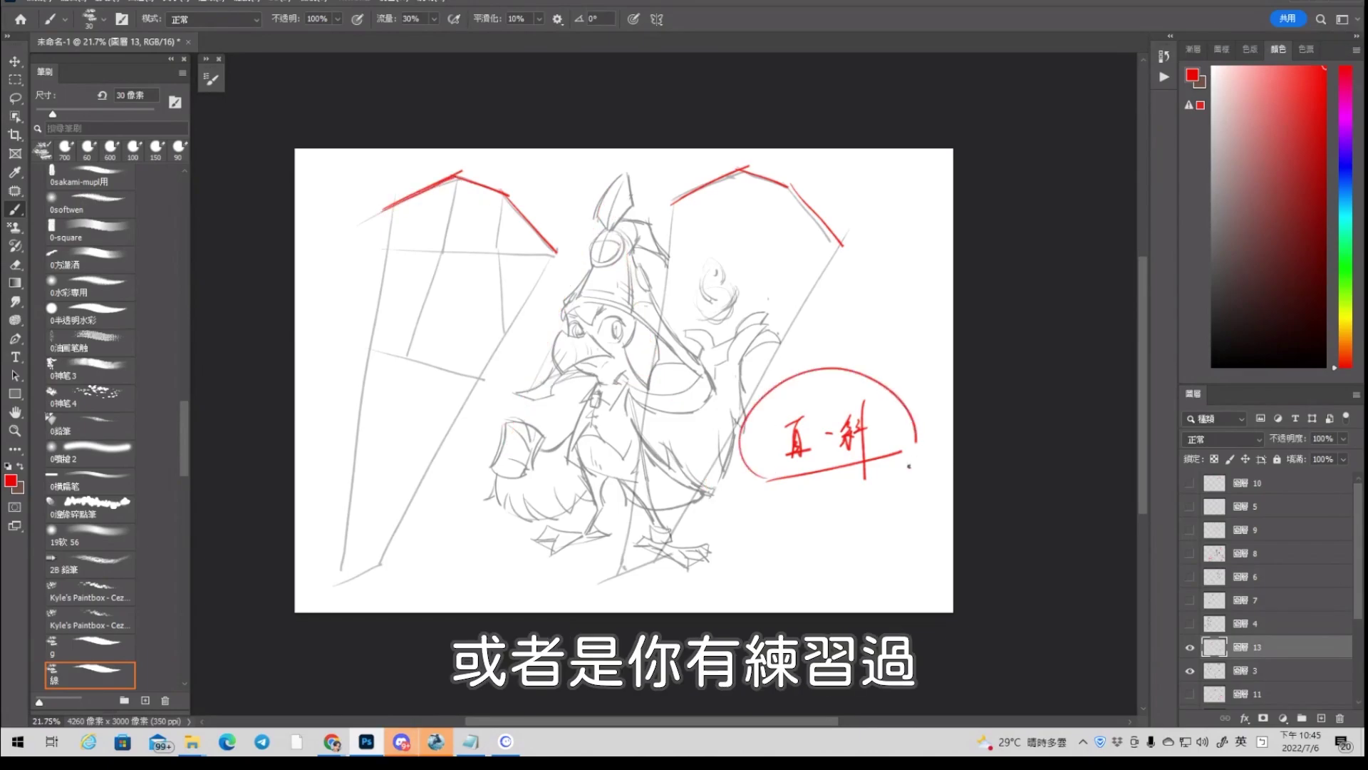
left_click_drag(834, 502, 824, 503)
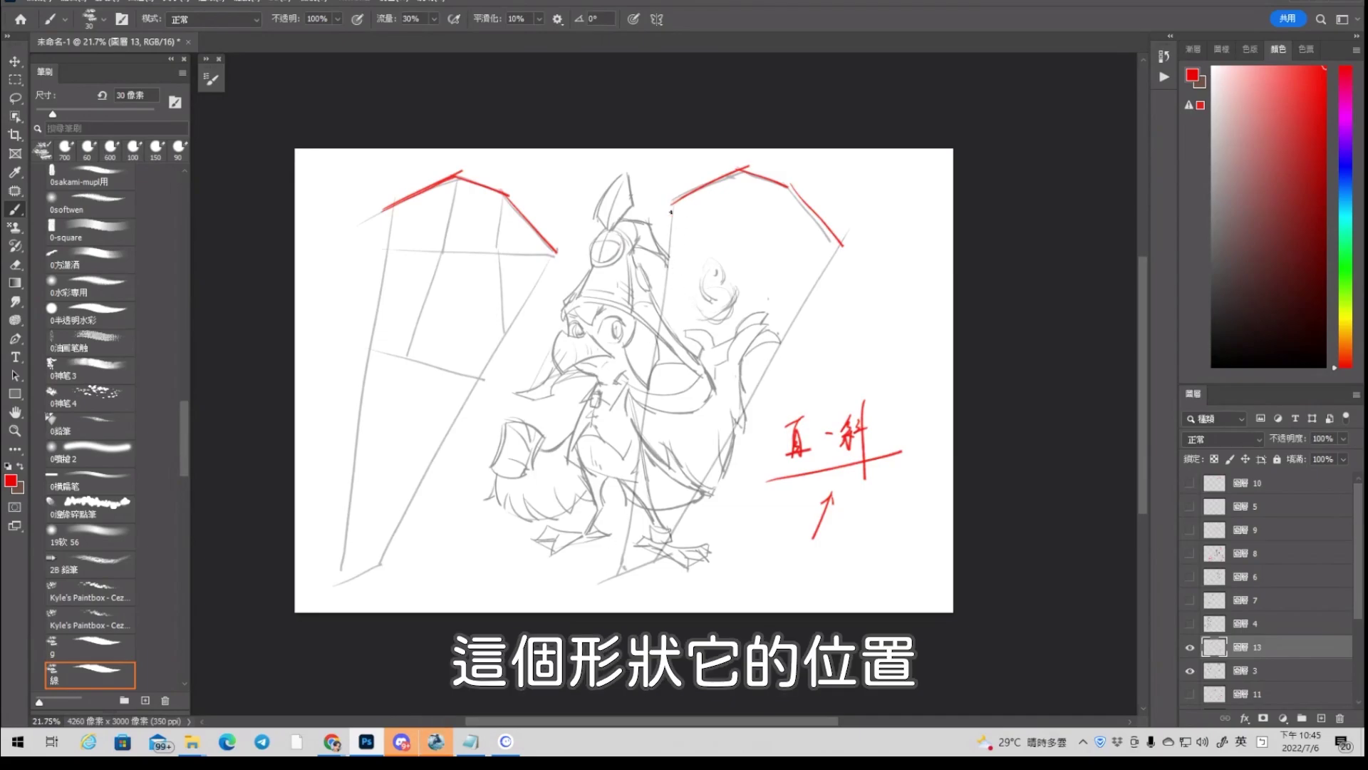
left_click(622, 591, "shift")
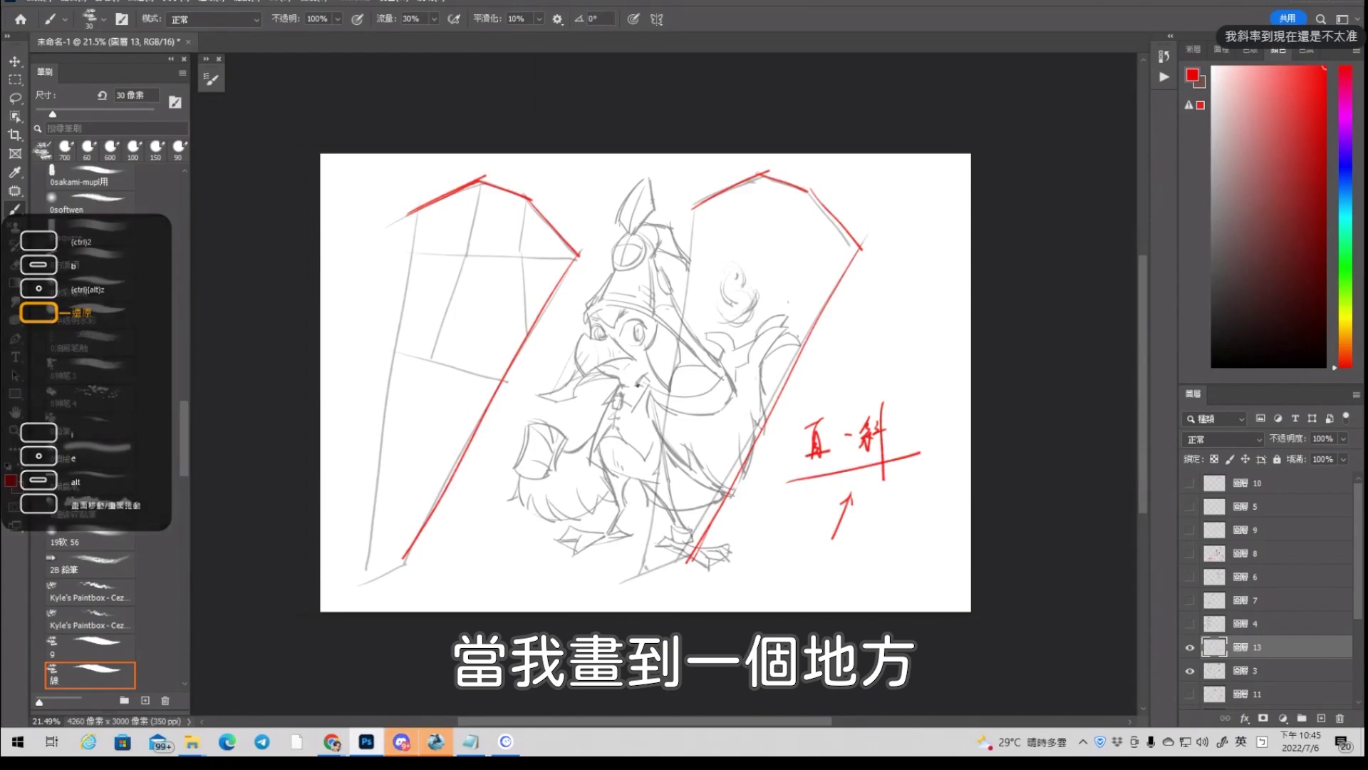
left_click_drag(533, 347, 589, 295)
key("ctrl+z")
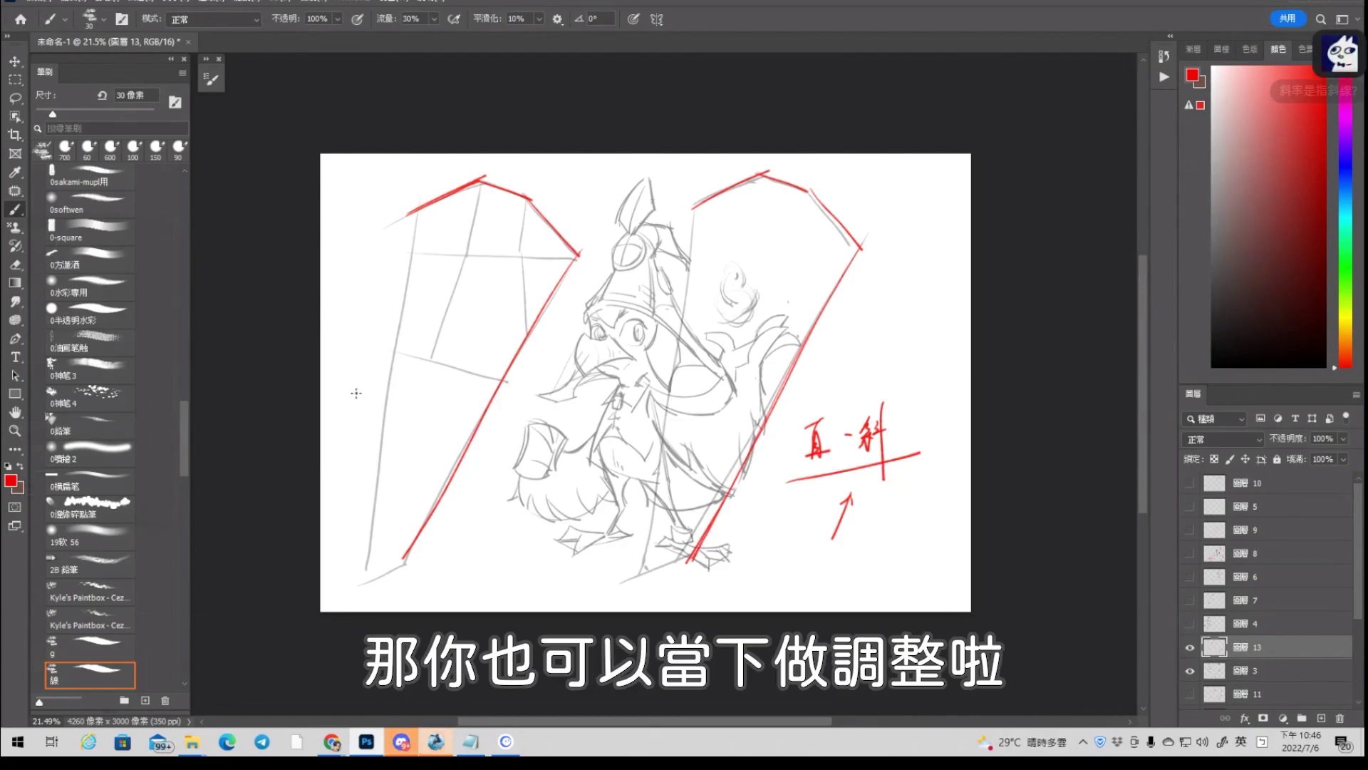
Free-transform the lassoed red line on the right frame's long right side to shift its angle slightly, and deselect it
left_click(930, 421)
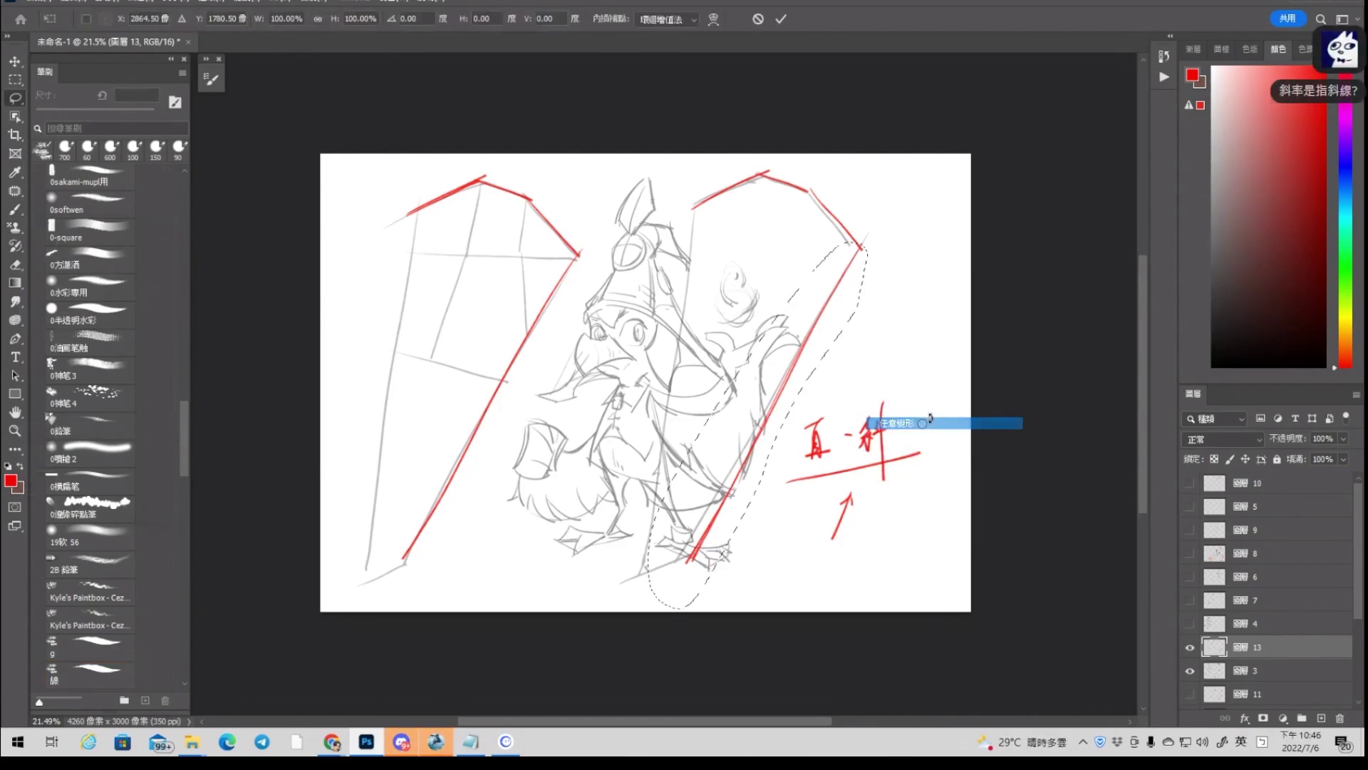
left_click_drag(931, 426, 935, 410)
key("Return")
key("ctrl+d")
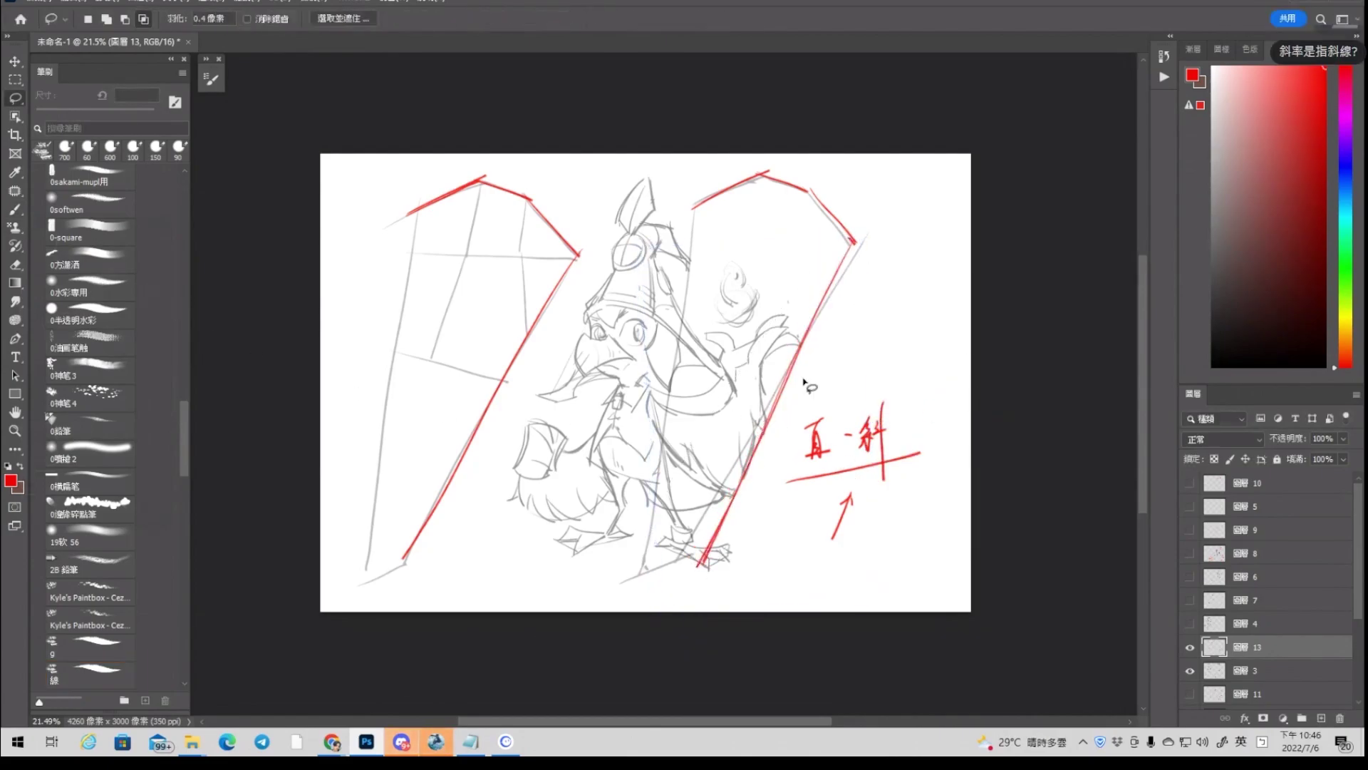
key("b")
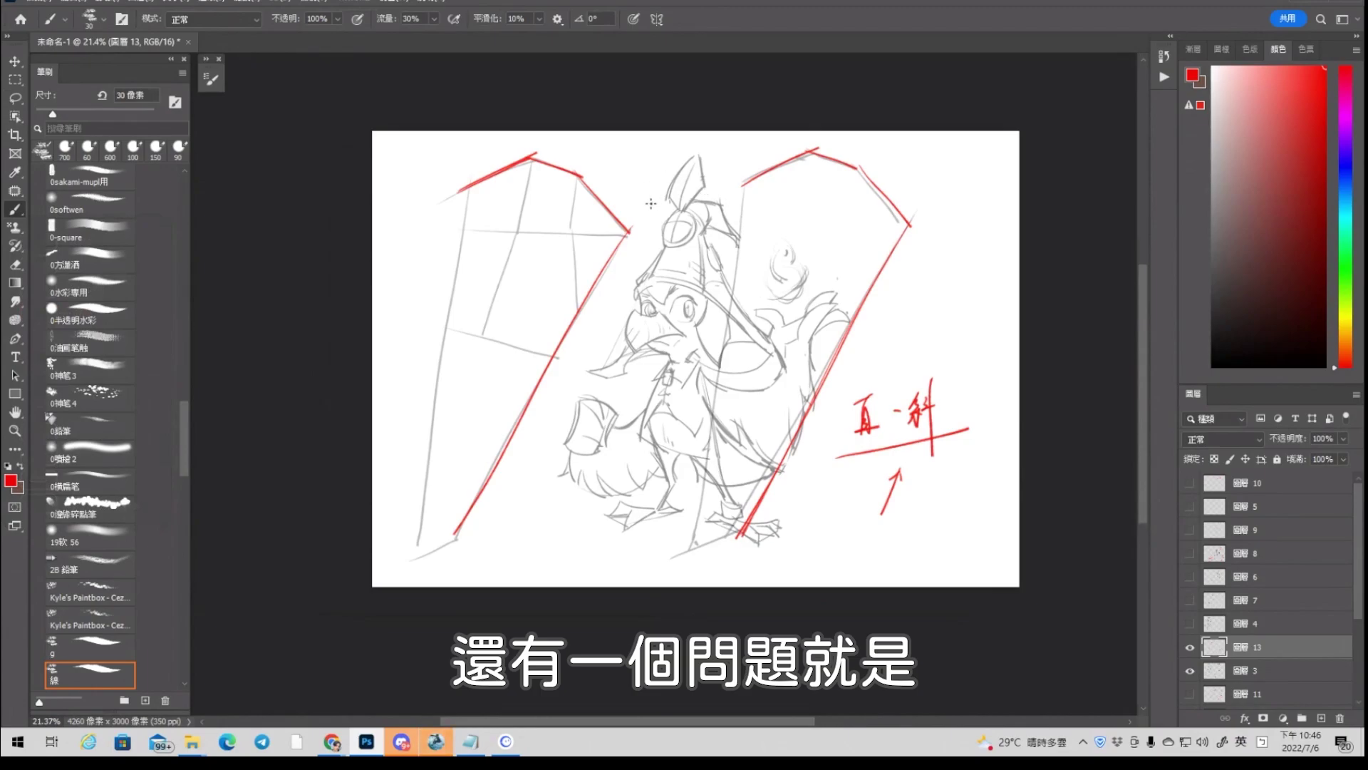
Draw a curved red arrow over the hat from the left frame to the right frame and trace the left frame's long left side
mouse_move(628, 196)
left_mouse_down()
mouse_move(674, 160)
mouse_move(725, 166)
left_mouse_up()
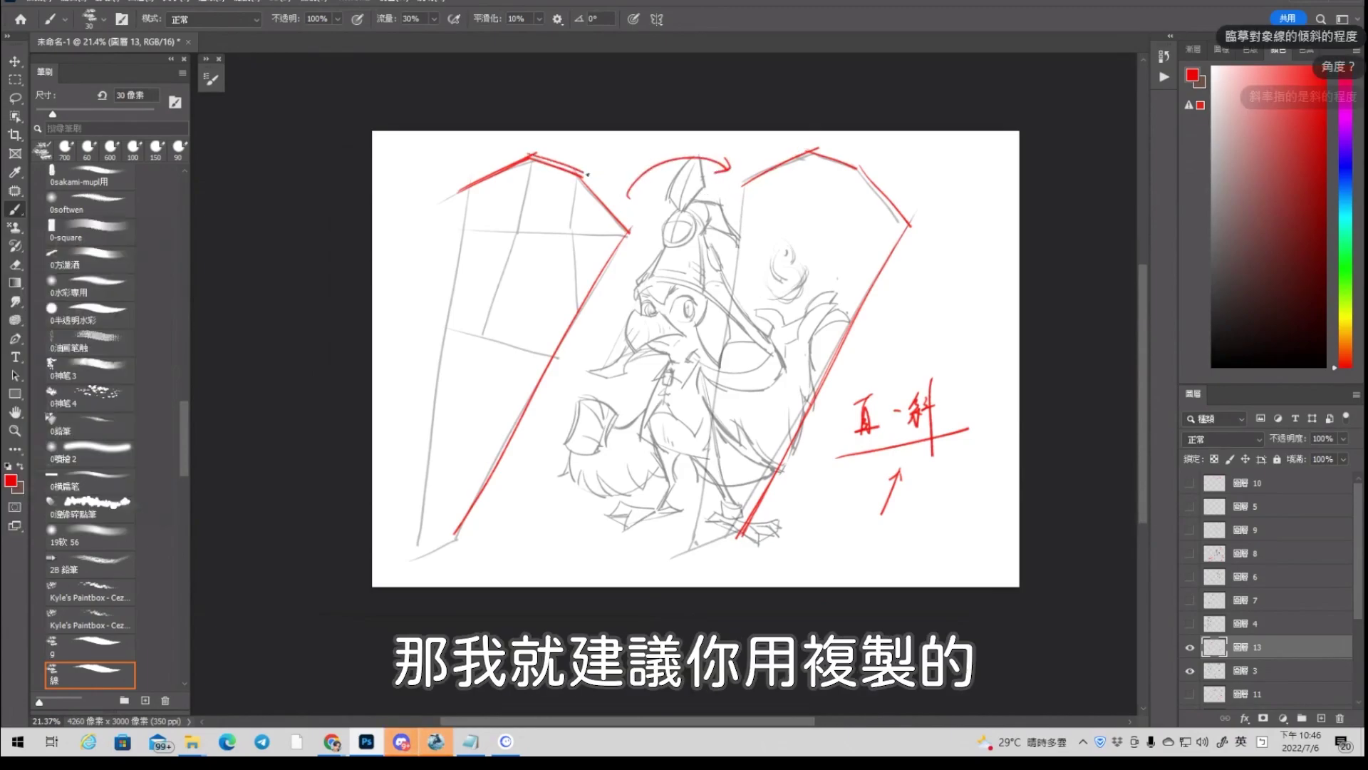
left_click_drag(466, 176, 411, 556)
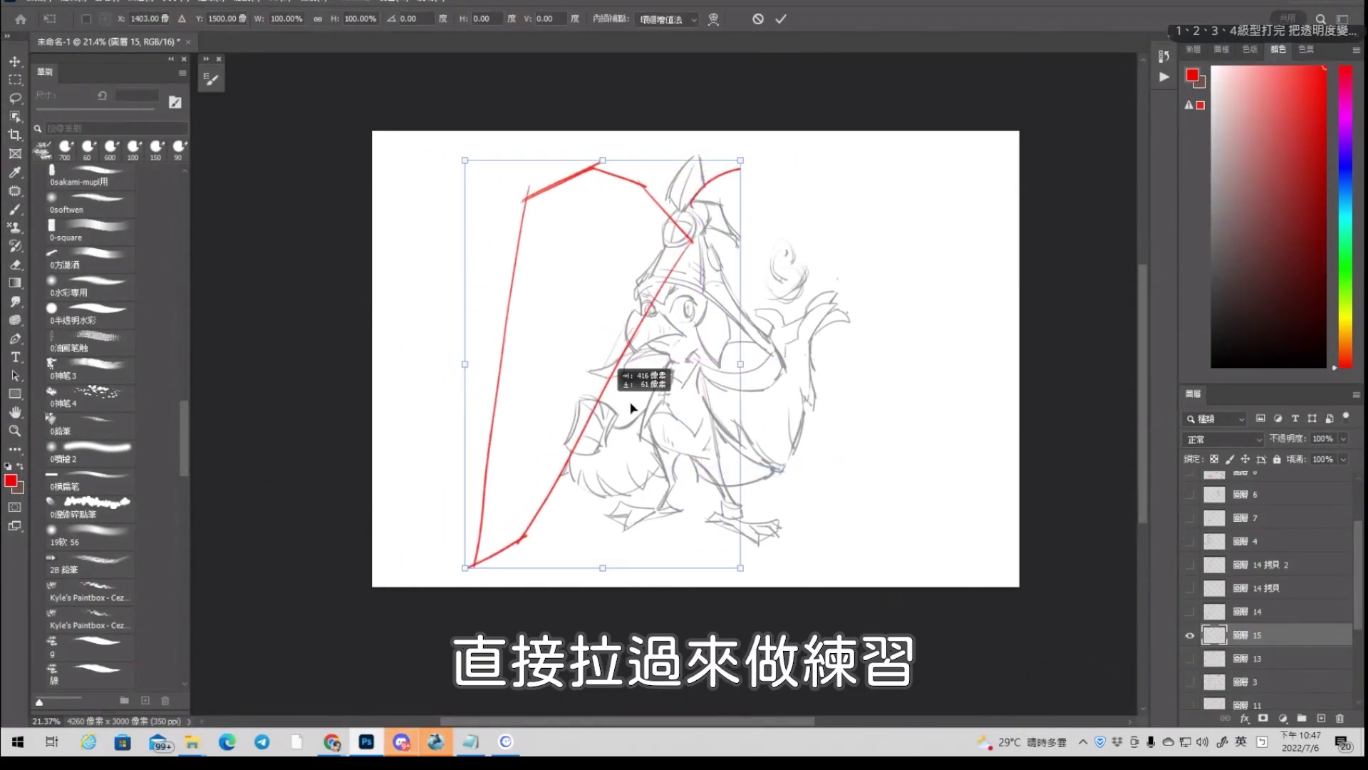
Move the red outline on layer 15 across to the right frame's position, toggle layer 13 for comparison and hide layer 15
left_click_drag(627, 382, 998, 385)
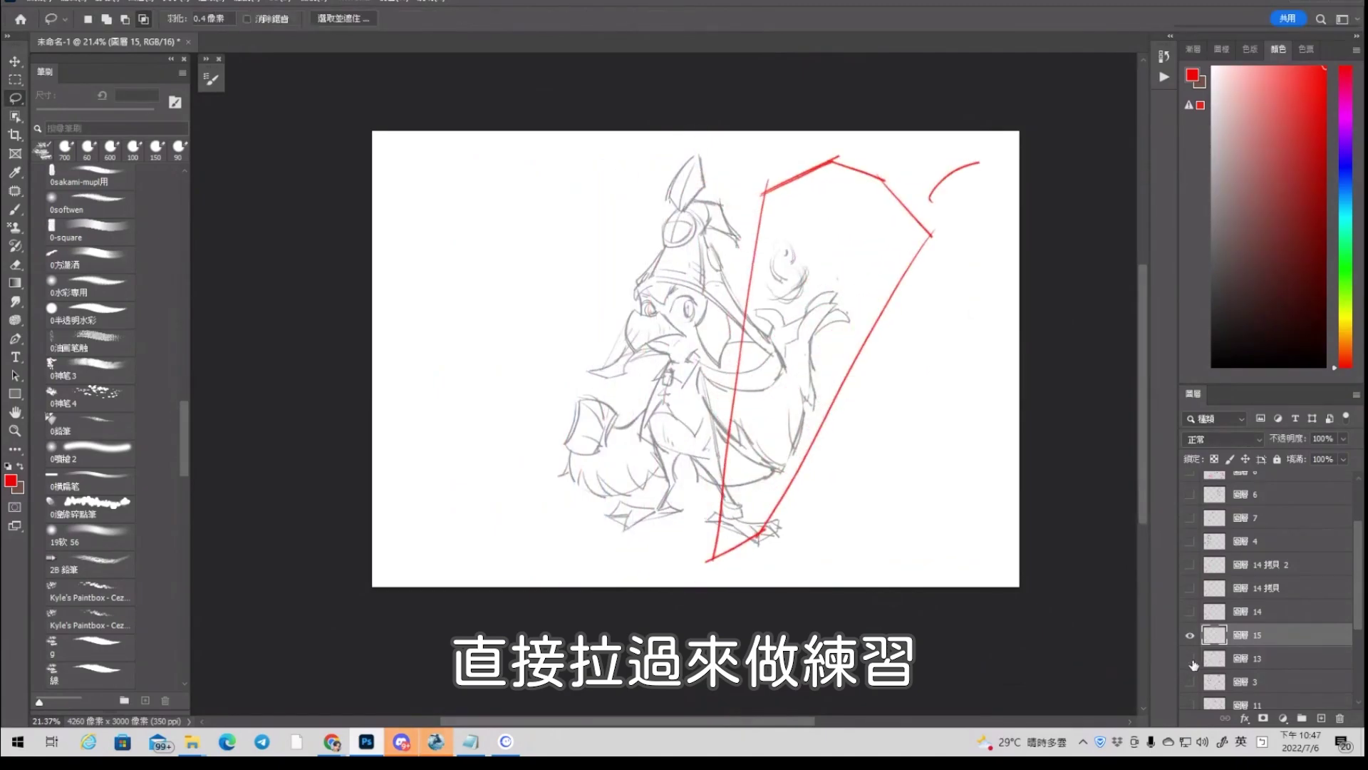
left_click(1192, 660)
left_click(1192, 659)
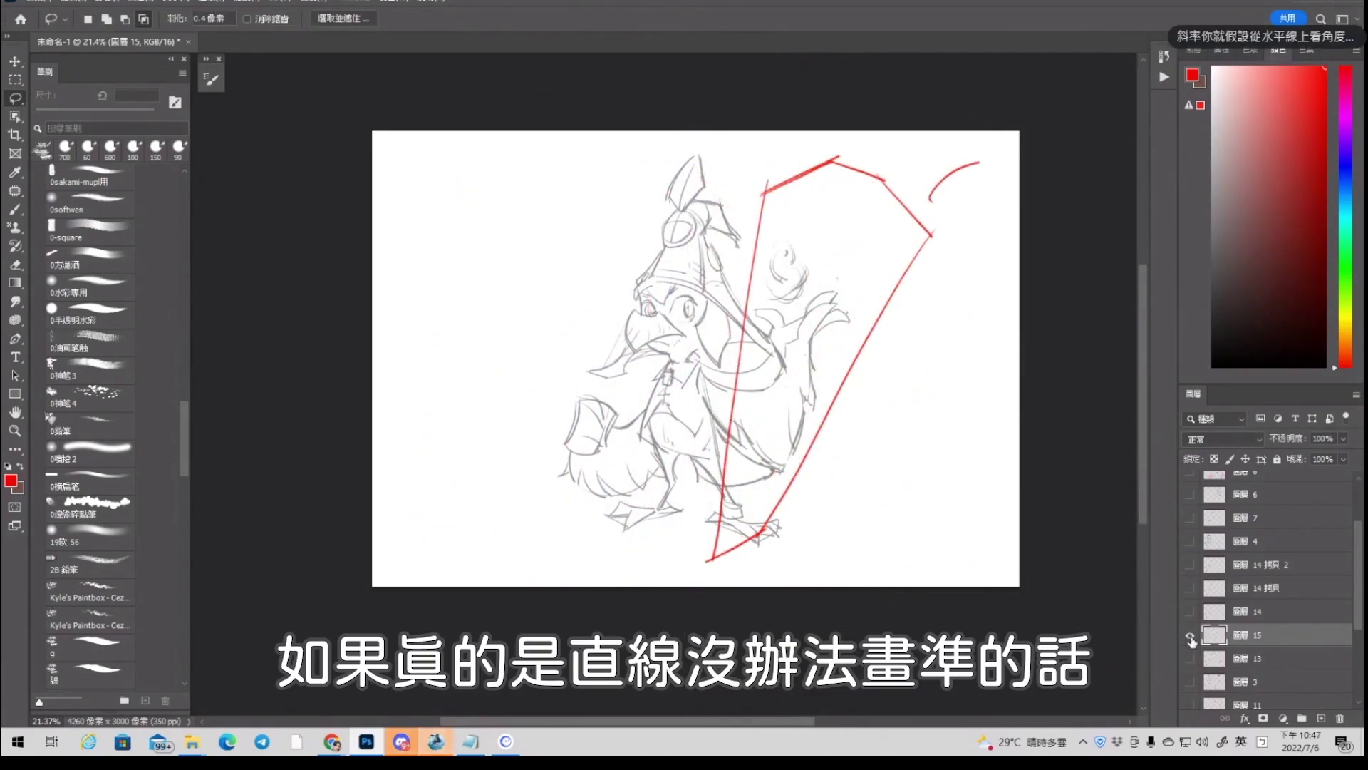
left_click(1191, 638)
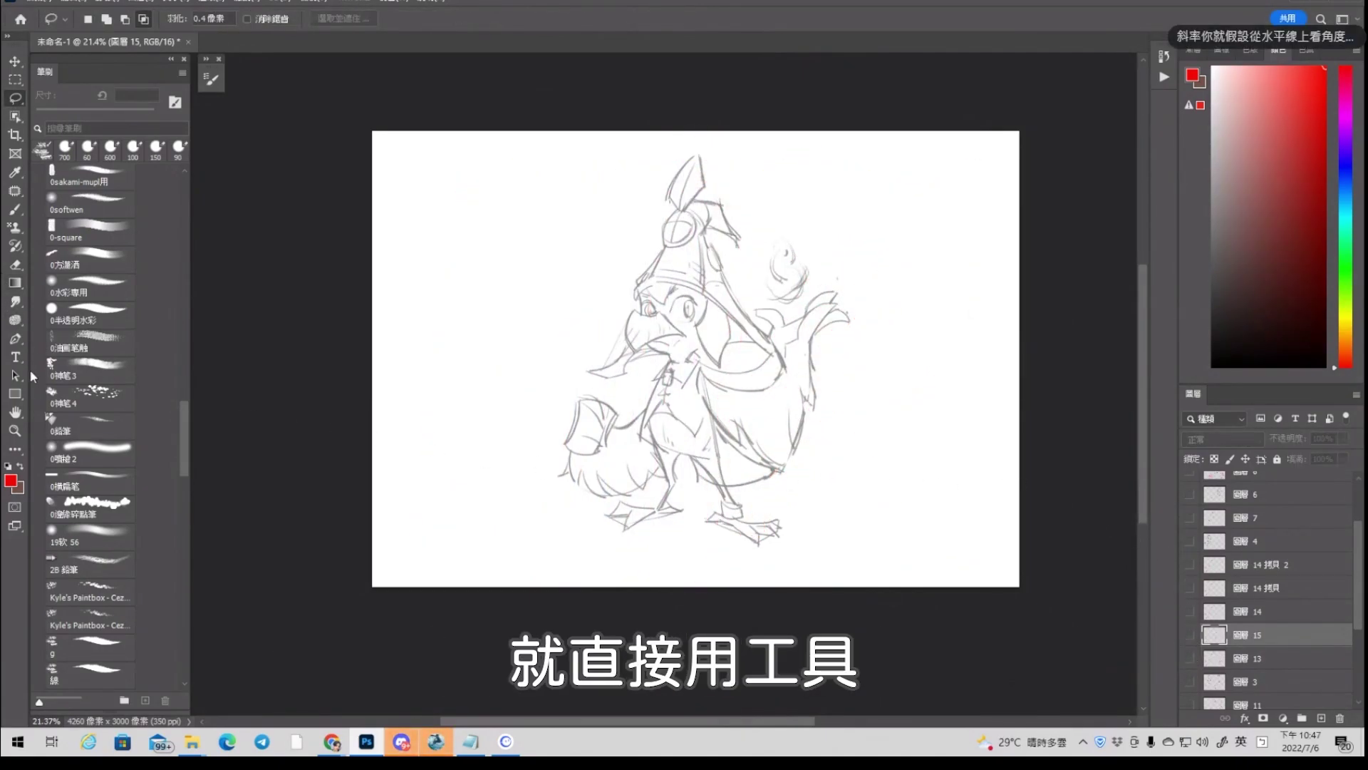
Draw a closed five-corner straight Pen path around the character through the hat tip, held cup, both feet and raised hand
left_click(17, 342)
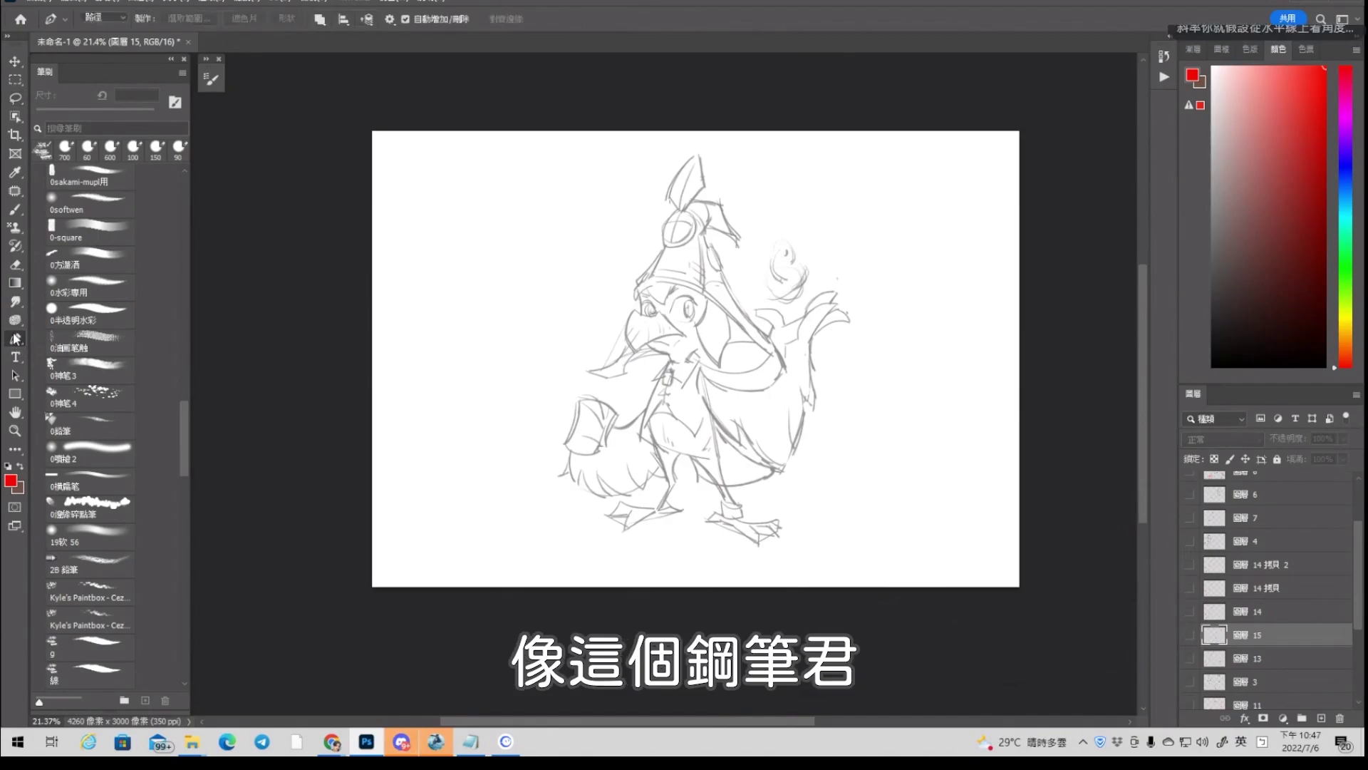
left_click(697, 153)
left_click(564, 443)
left_click(624, 528)
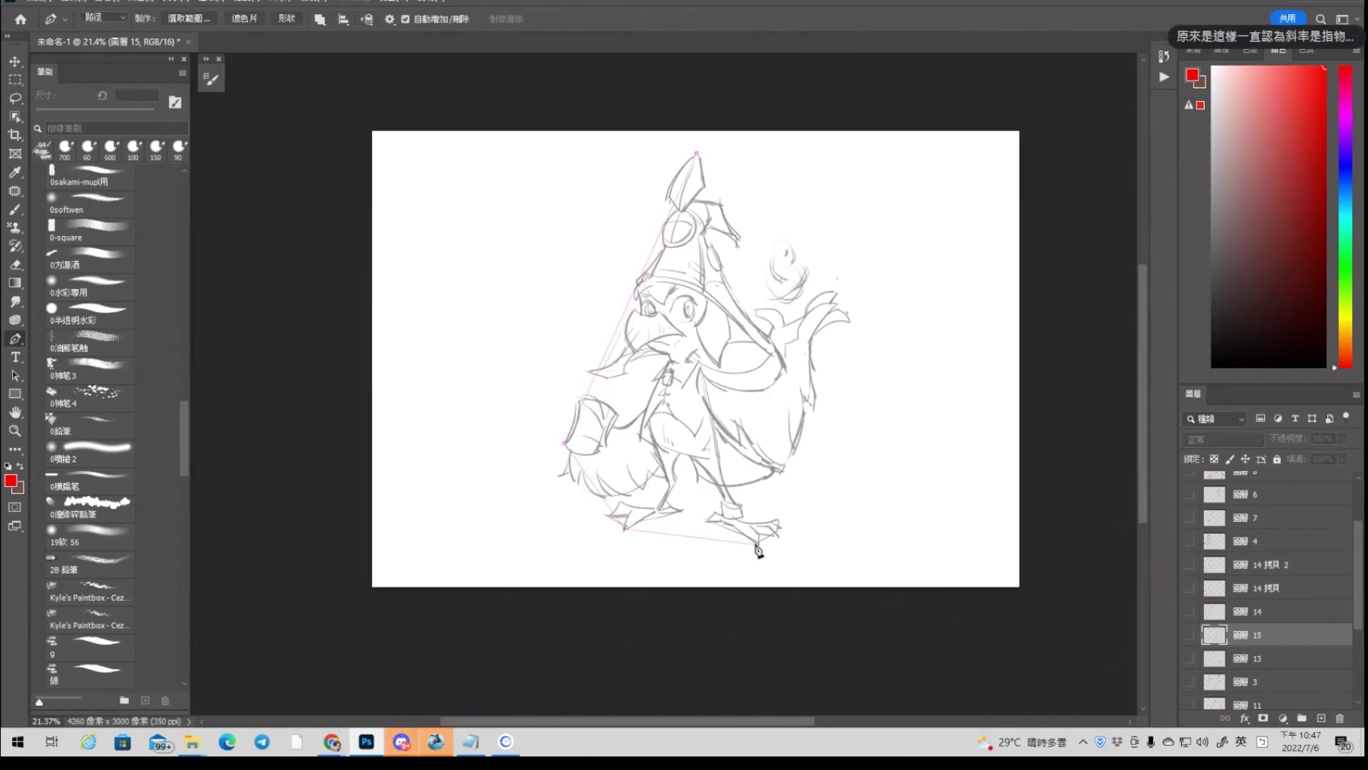
left_click(758, 543)
left_click(837, 292)
left_click(697, 153)
Stroke the work path around the character in red on a new layer
right_click(816, 383)
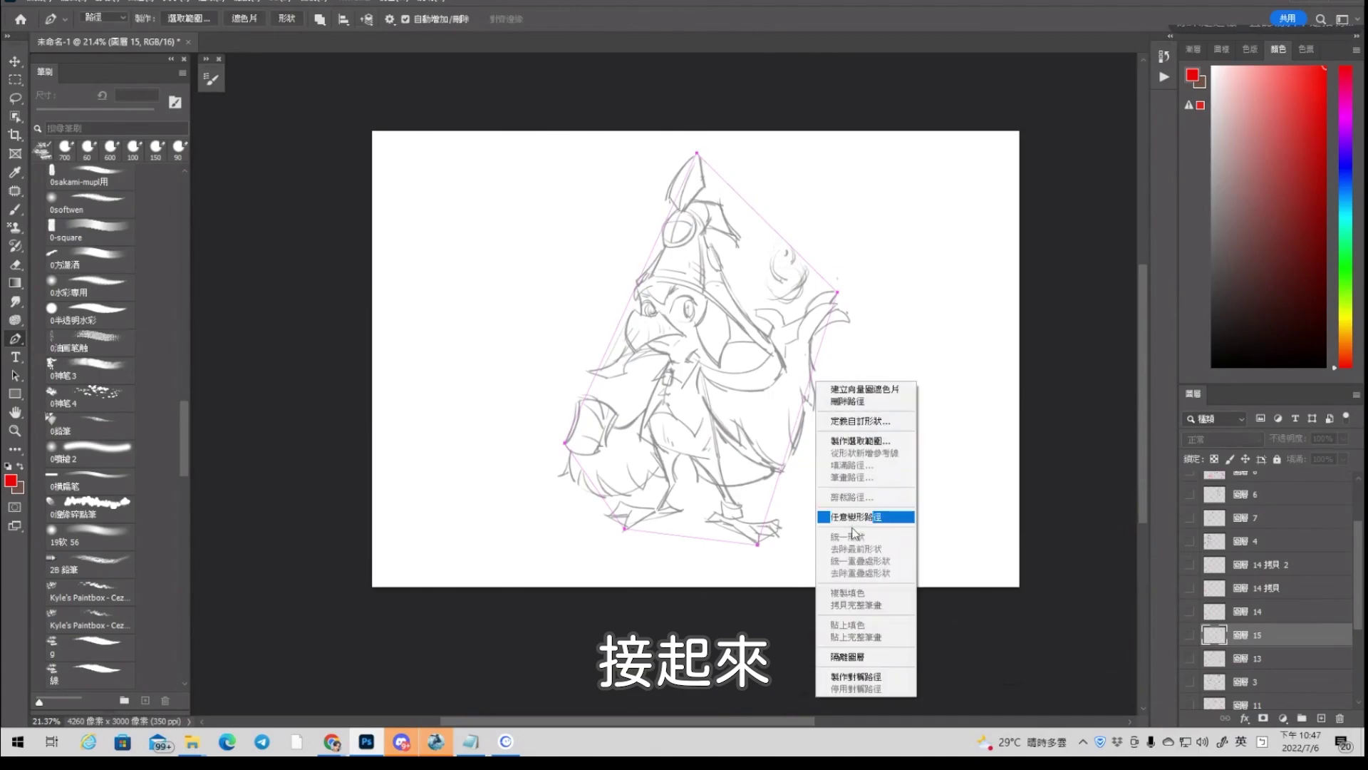
left_click(385, 2)
left_click(456, 419)
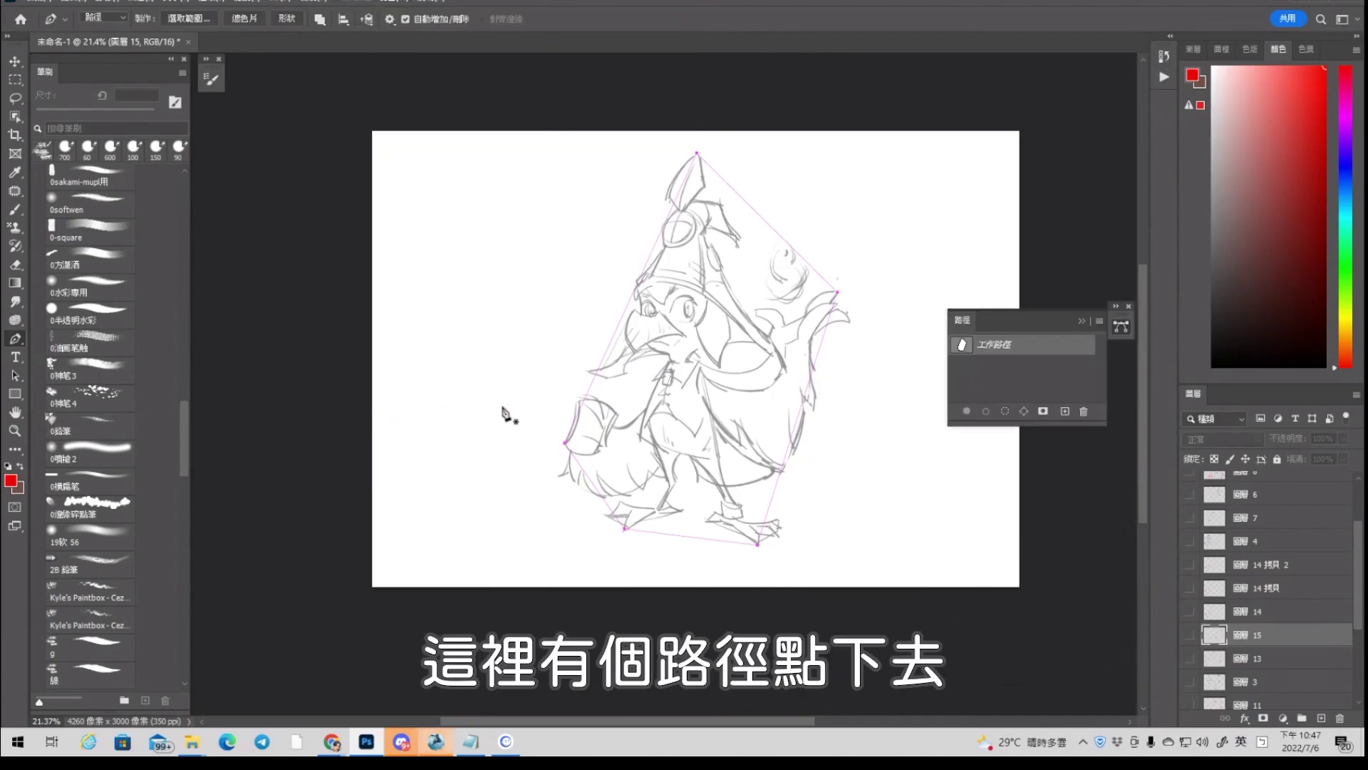
right_click(996, 347)
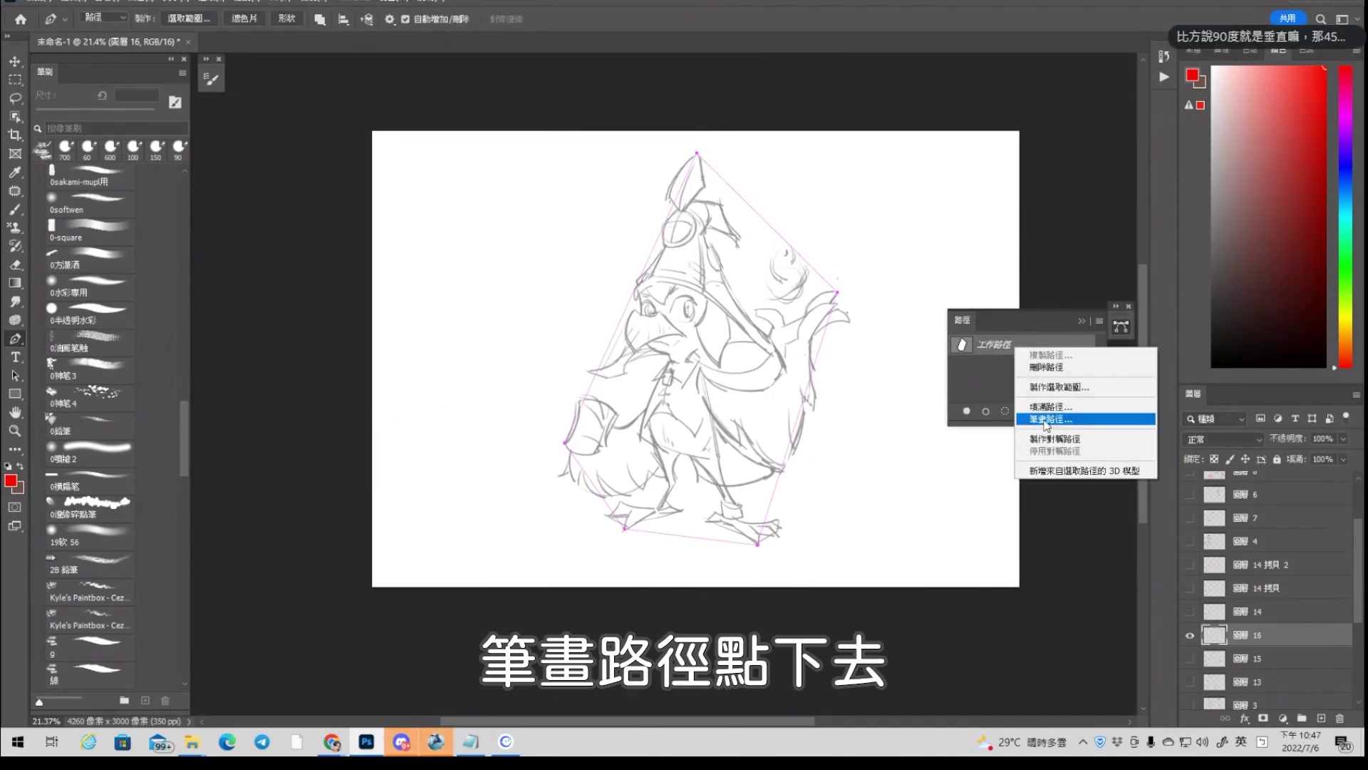
left_click(1042, 421)
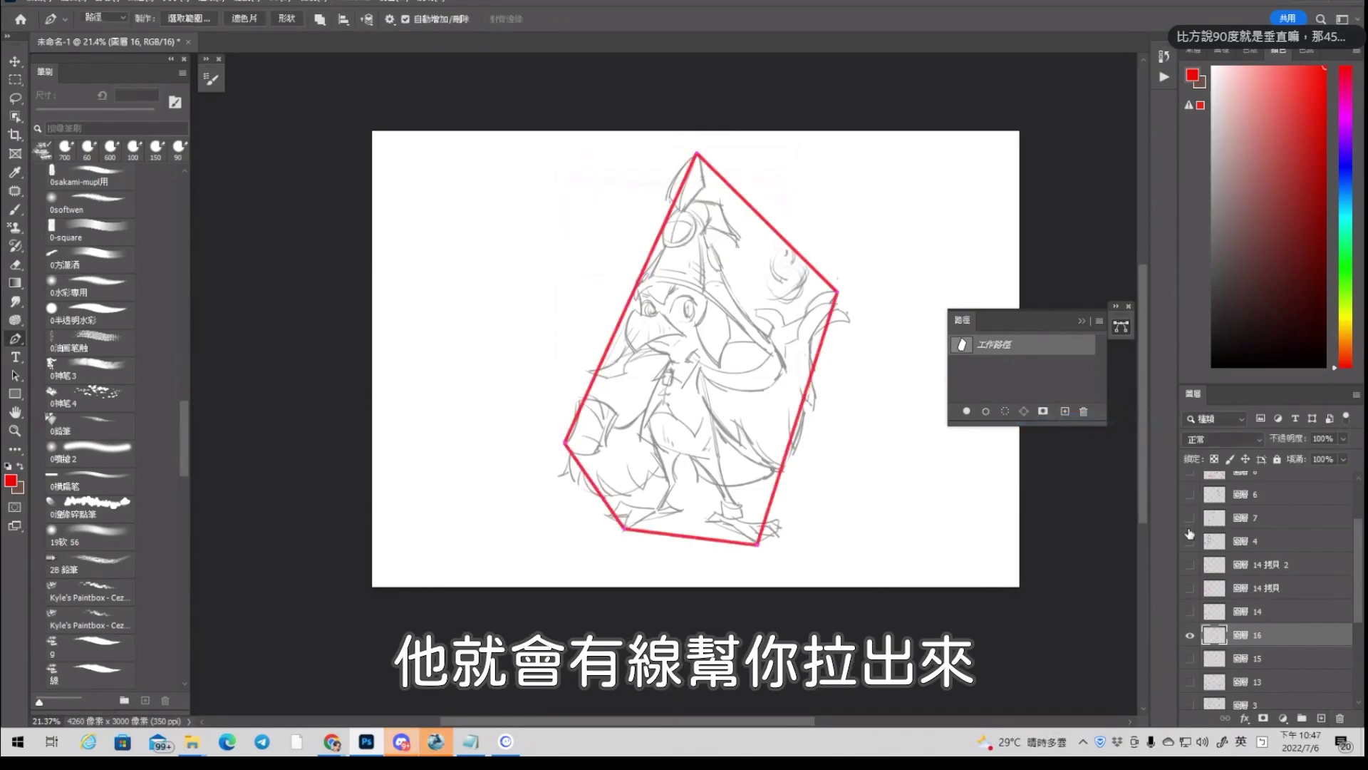
Toggle the stroked outline's layer off and on, and delete the work path
left_click(1190, 635)
left_click(1190, 635)
key("Delete")
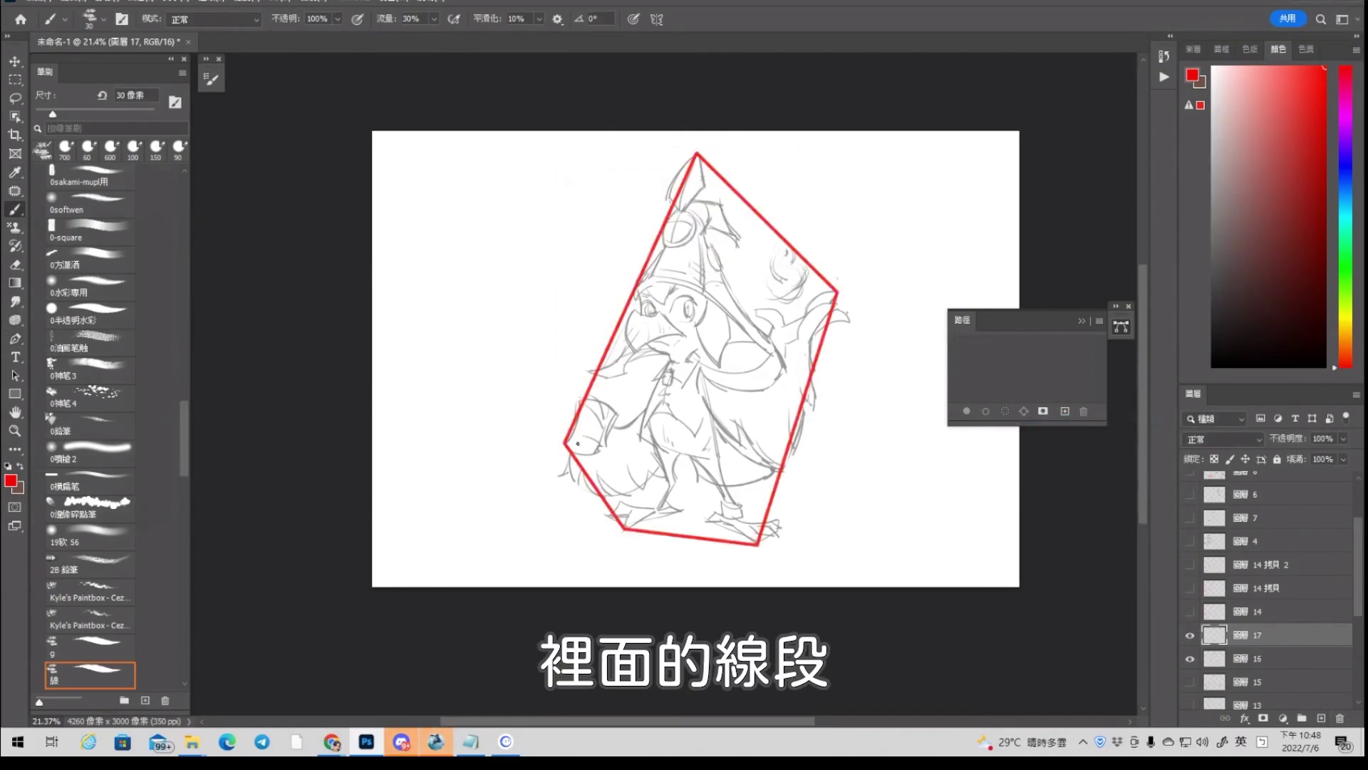
Try freehand red lines inside the outline, from the cup corner to the hand corner and from the hat tip to the foot
left_click_drag(567, 439, 826, 293)
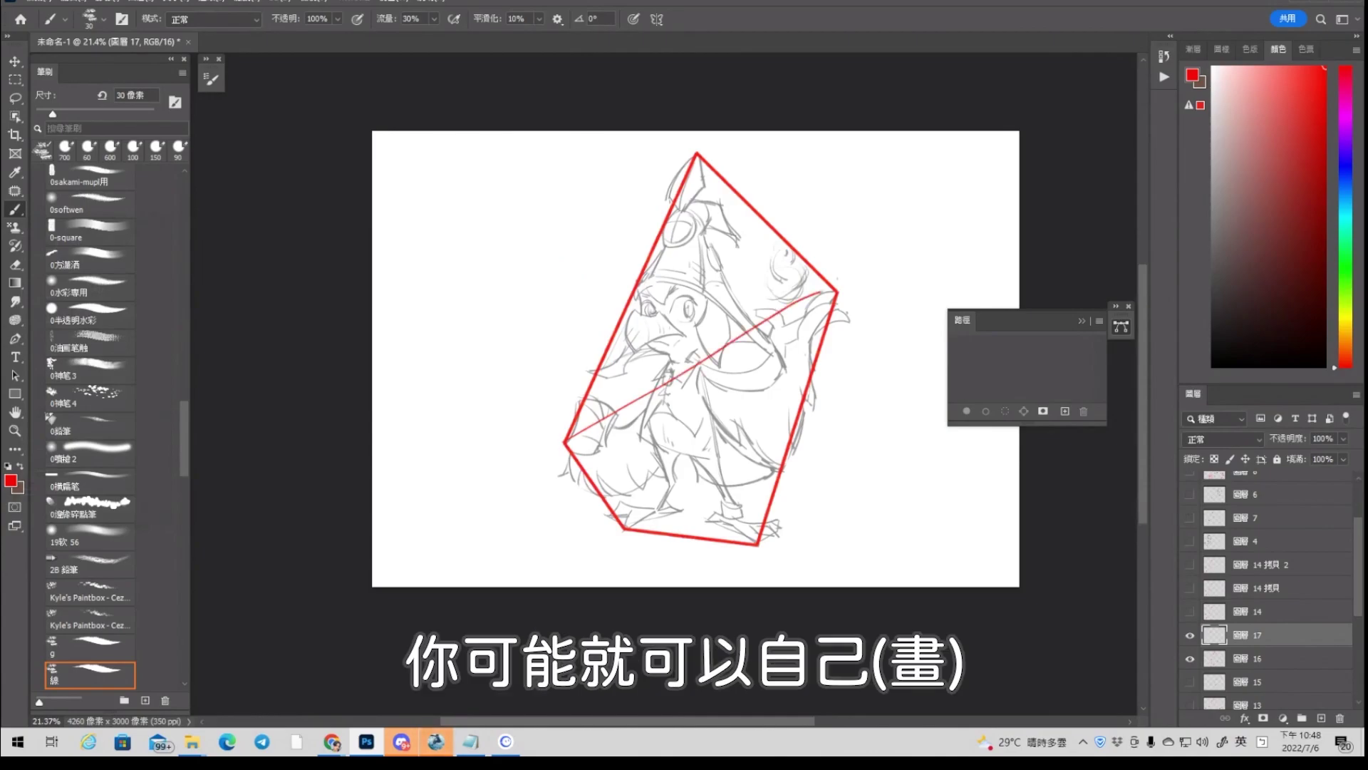
key("ctrl+z")
left_click_drag(569, 436, 836, 299)
left_click_drag(698, 154, 758, 543)
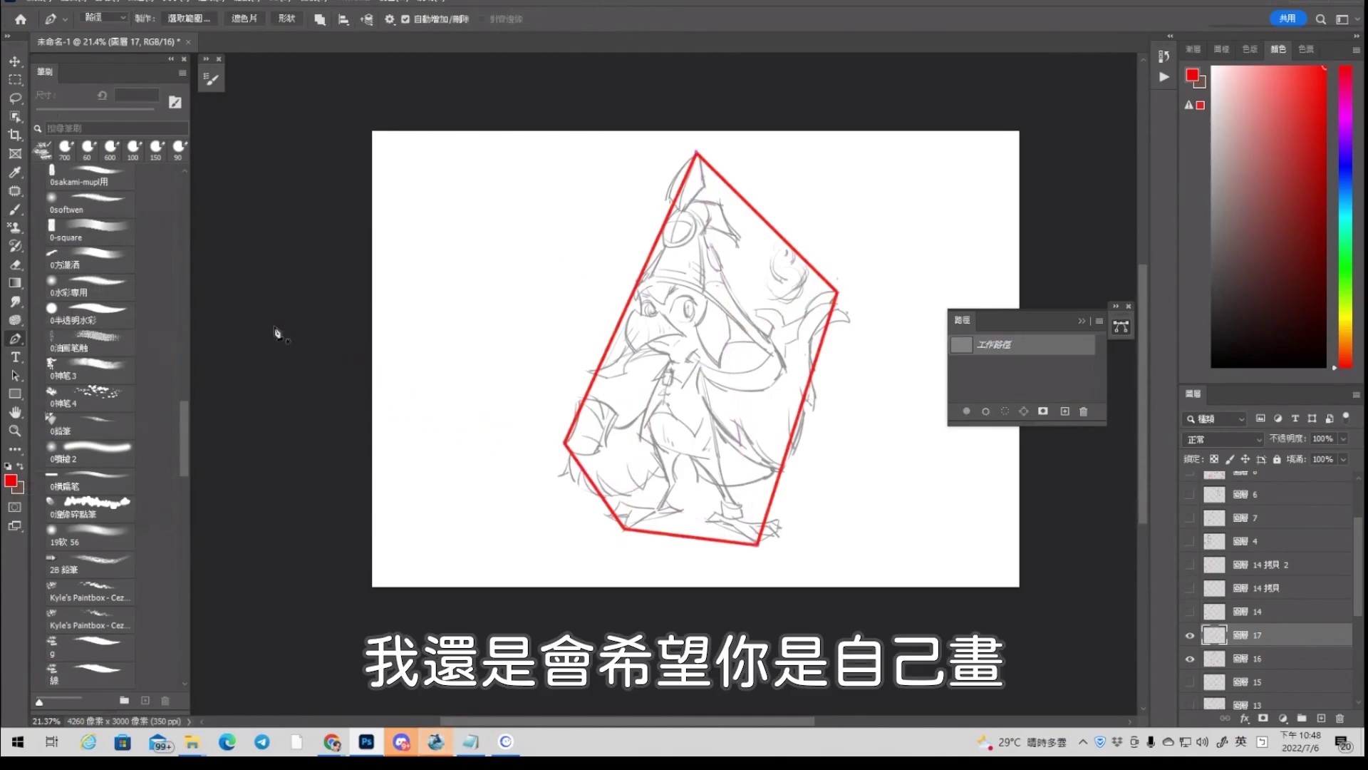
key("ctrl+z")
key("b")
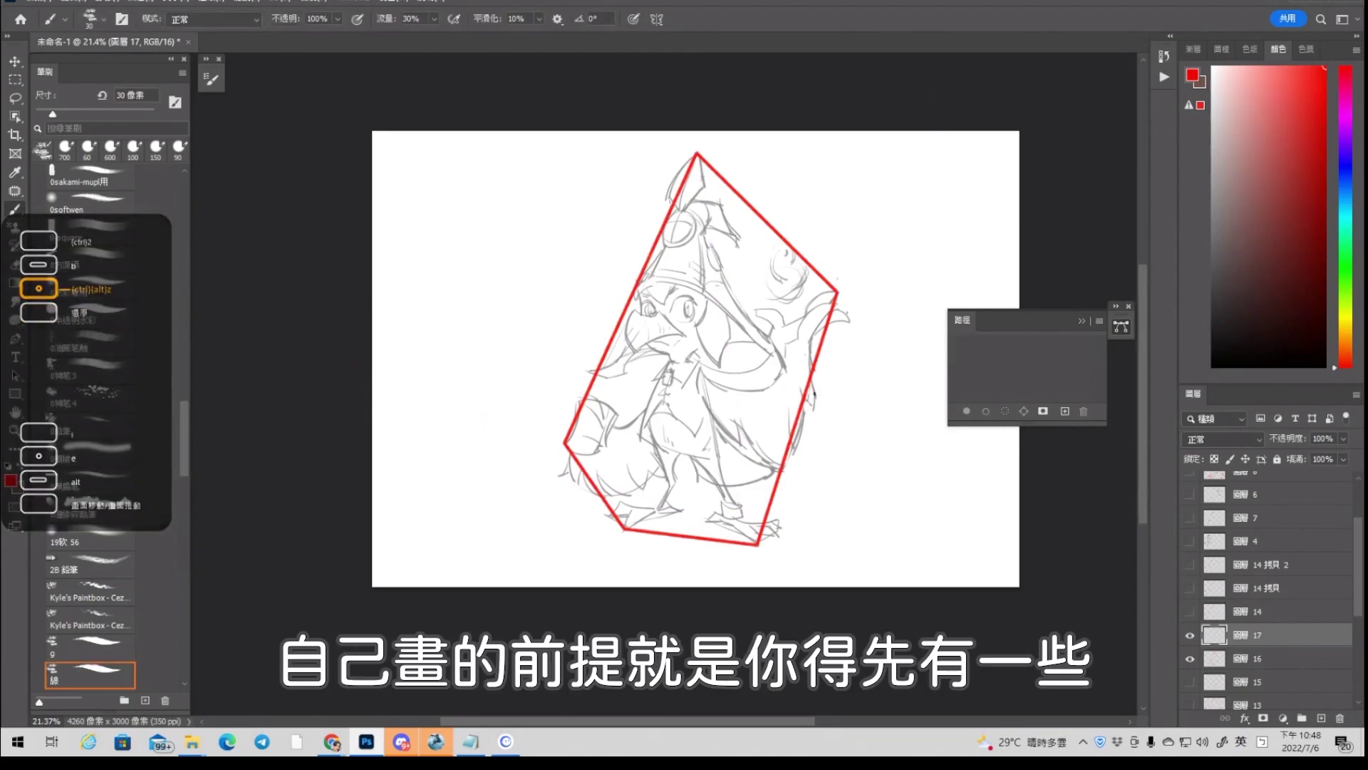
Try long red practice strokes across the character, first slanting down from the upper corner, and an arched one across the canvas
left_click_drag(891, 200, 516, 550)
key("ctrl+z")
left_click_drag(880, 188, 613, 508)
key("ctrl+z")
mouse_move(445, 438)
left_mouse_down()
mouse_move(586, 311)
mouse_move(864, 312)
left_mouse_up()
key("ctrl+z")
mouse_move(405, 458)
left_mouse_down()
mouse_move(464, 400)
mouse_move(875, 316)
left_mouse_up()
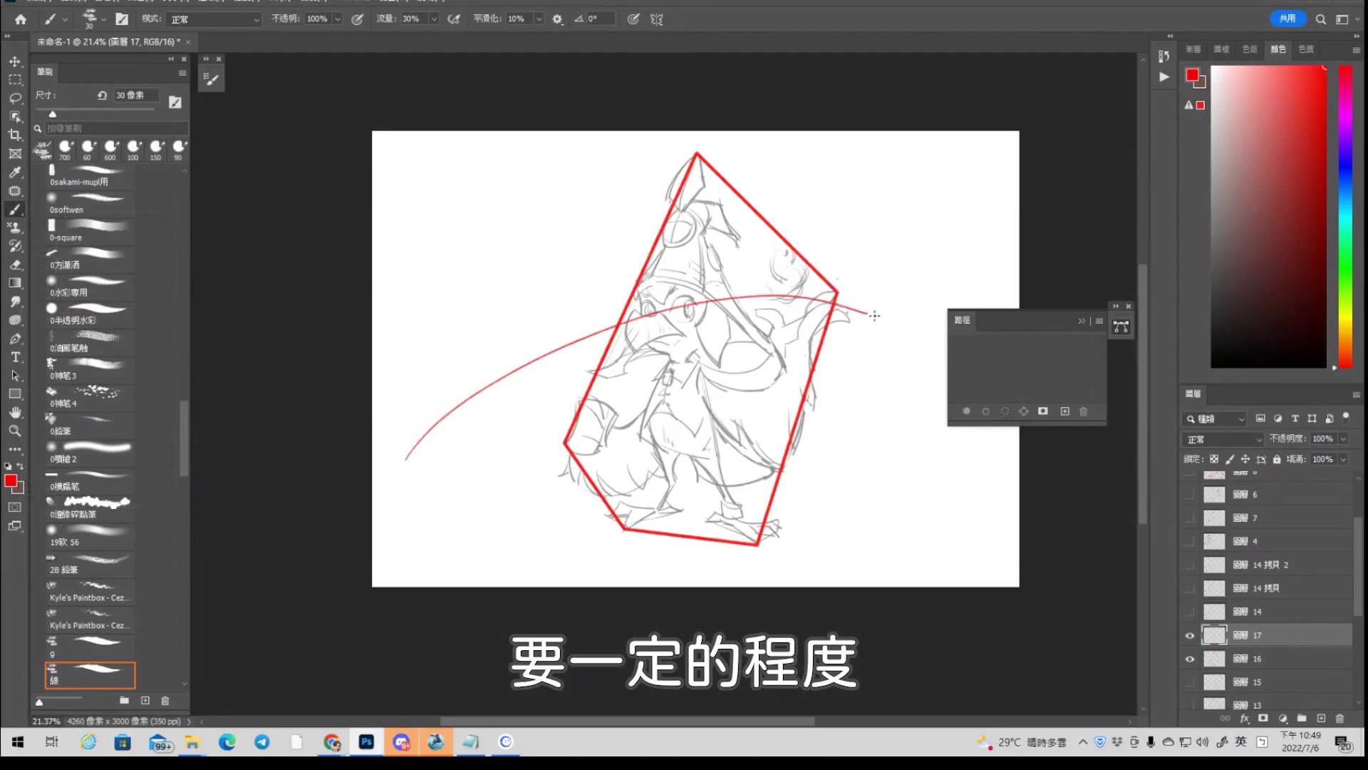
Try large red C curves in the blank area beside the character, undoing and redrawing each attempt
mouse_move(512, 116)
left_mouse_down()
mouse_move(425, 489)
mouse_move(481, 572)
left_mouse_up()
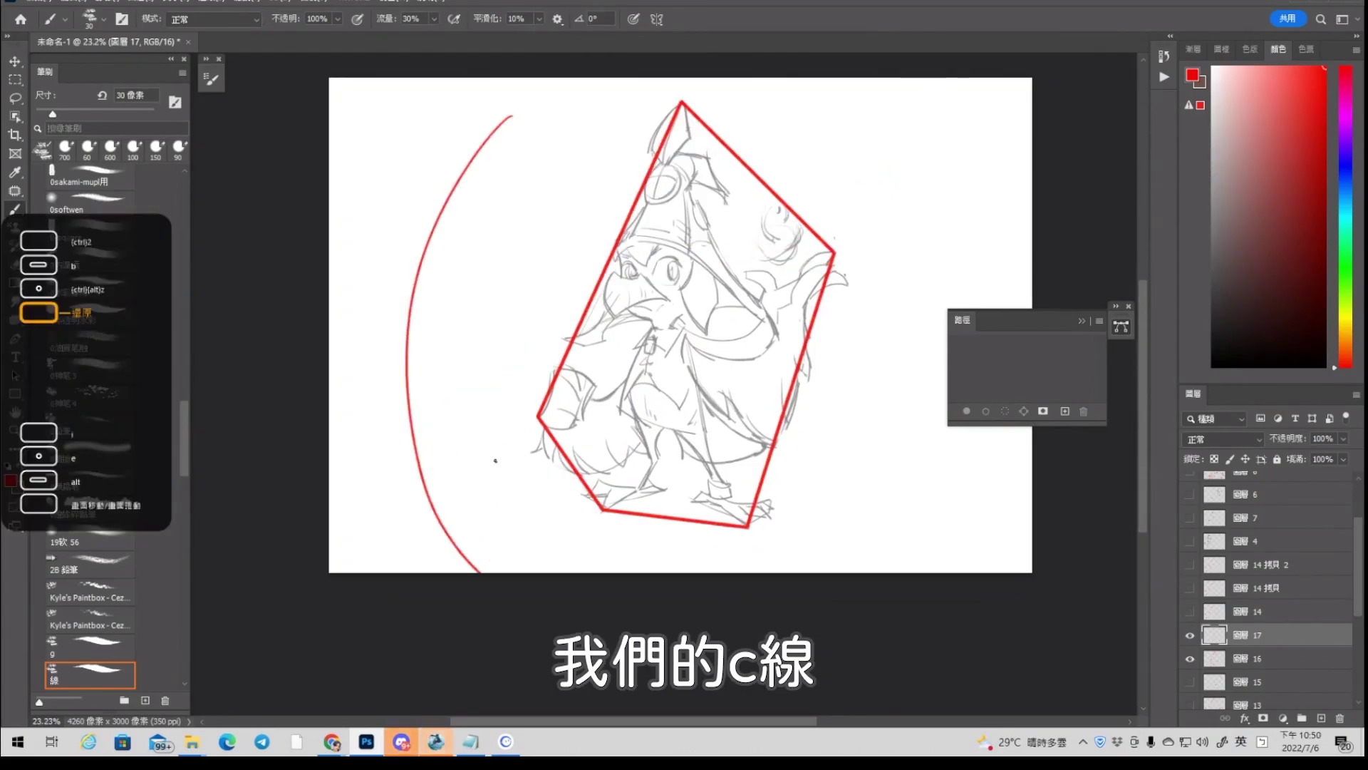
key("ctrl+z")
mouse_move(553, 159)
left_mouse_down()
mouse_move(449, 189)
mouse_move(552, 340)
left_mouse_up()
key("ctrl+z")
mouse_move(511, 155)
left_mouse_down()
mouse_move(374, 399)
mouse_move(527, 549)
left_mouse_up()
key("ctrl+z")
left_click_drag(517, 152, 531, 500)
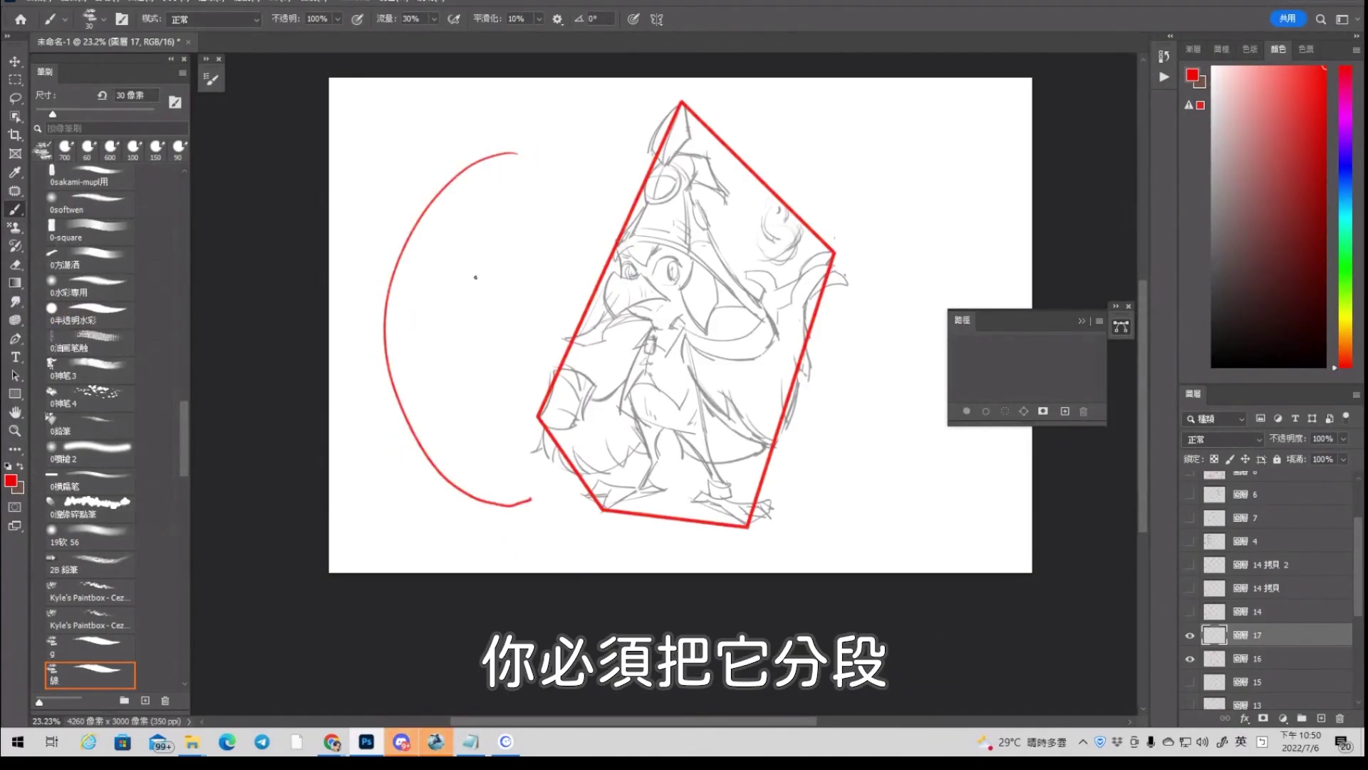
Try a short end mark and a second pass along the large C curve, and undo them
left_click_drag(531, 485, 530, 519)
mouse_move(518, 151)
left_mouse_down()
mouse_move(377, 333)
mouse_move(458, 492)
mouse_move(528, 507)
left_mouse_up()
key("ctrl+z")
key("ctrl+z")
key("ctrl+z")
key("ctrl+z")
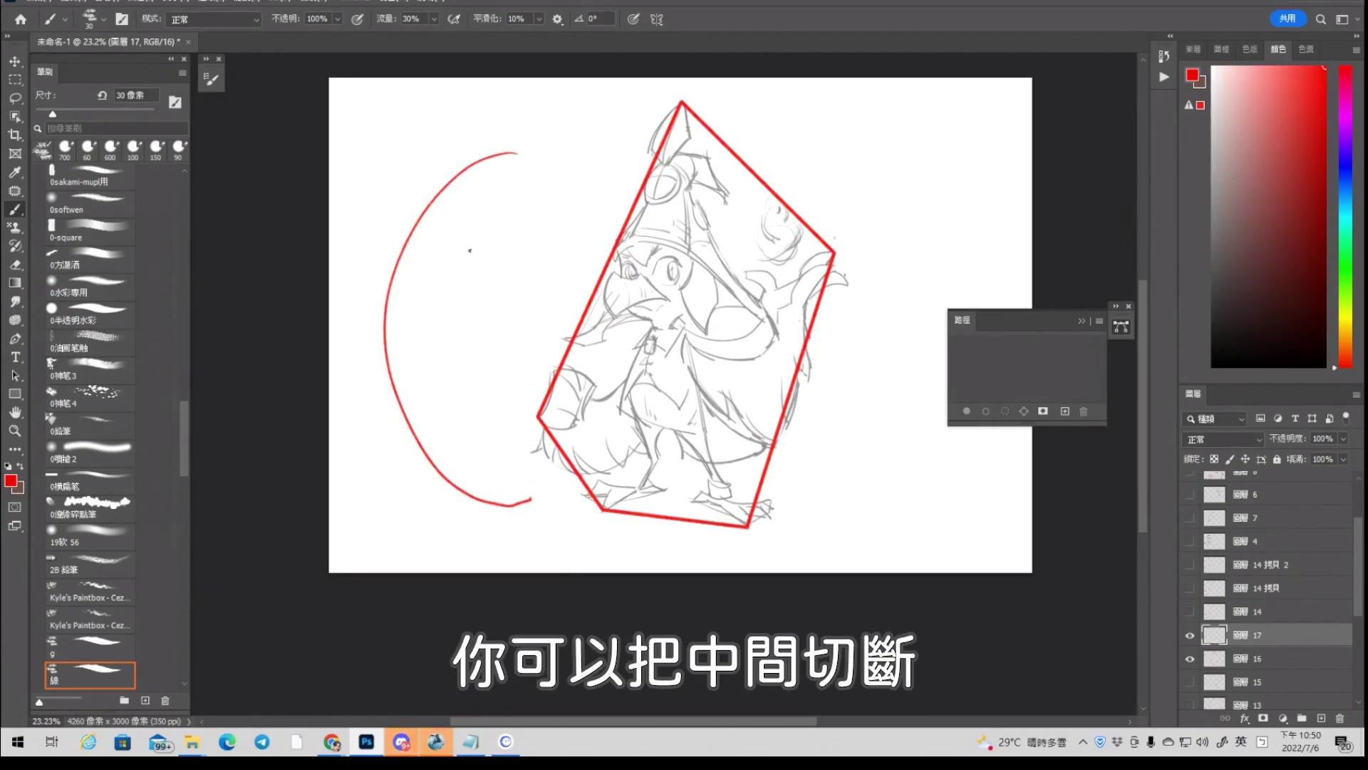
Undo the large C curve and try one longer red stroke sweeping from above the character down to its feet
key("ctrl+z")
mouse_move(538, 127)
left_mouse_down()
mouse_move(437, 221)
mouse_move(556, 557)
mouse_move(591, 546)
mouse_move(422, 235)
mouse_move(633, 556)
left_mouse_up()
key("ctrl+z")
scroll(586, 330, "down", 4)
key("ctrl+z")
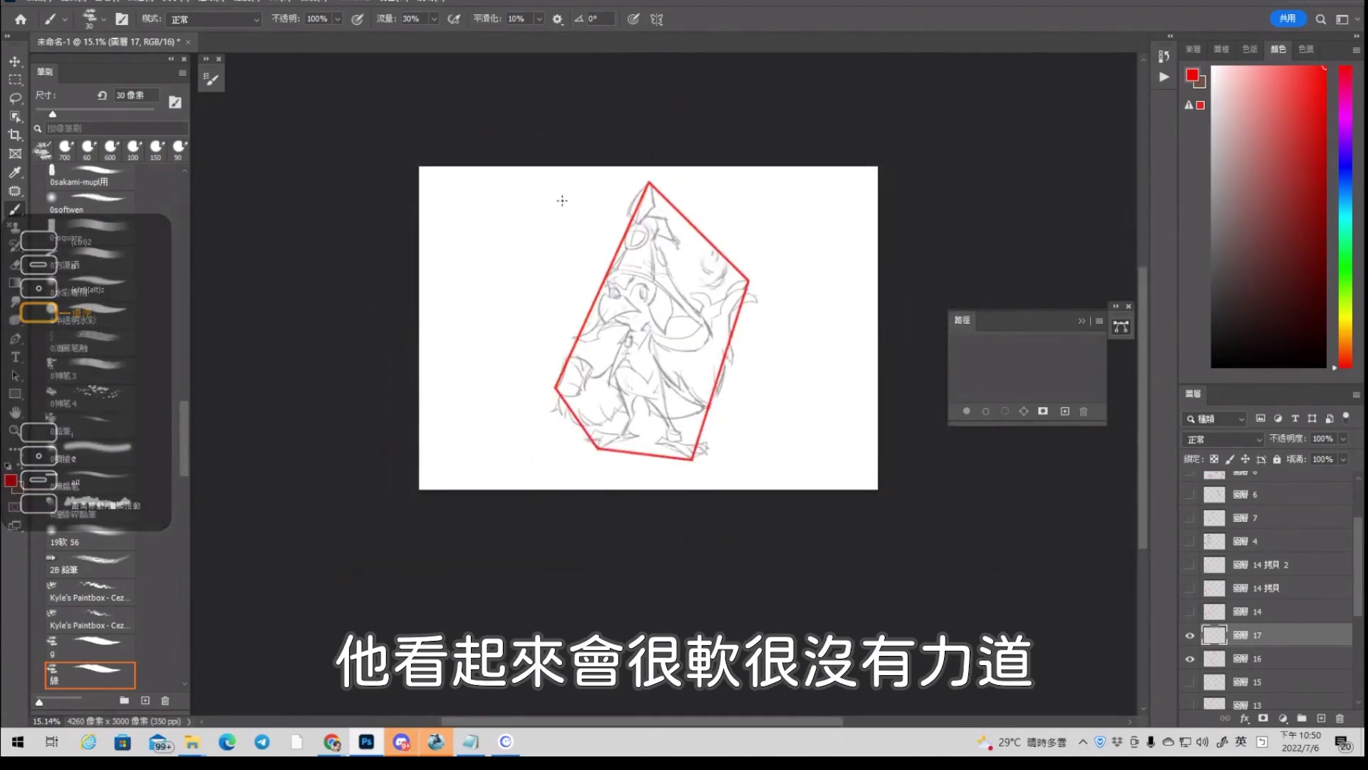
Try one more long red practice stroke running down beside and across the lower part of the outlined character
mouse_move(576, 189)
left_mouse_down()
mouse_move(525, 240)
mouse_move(492, 343)
mouse_move(526, 373)
mouse_move(494, 362)
mouse_move(618, 461)
left_mouse_up()
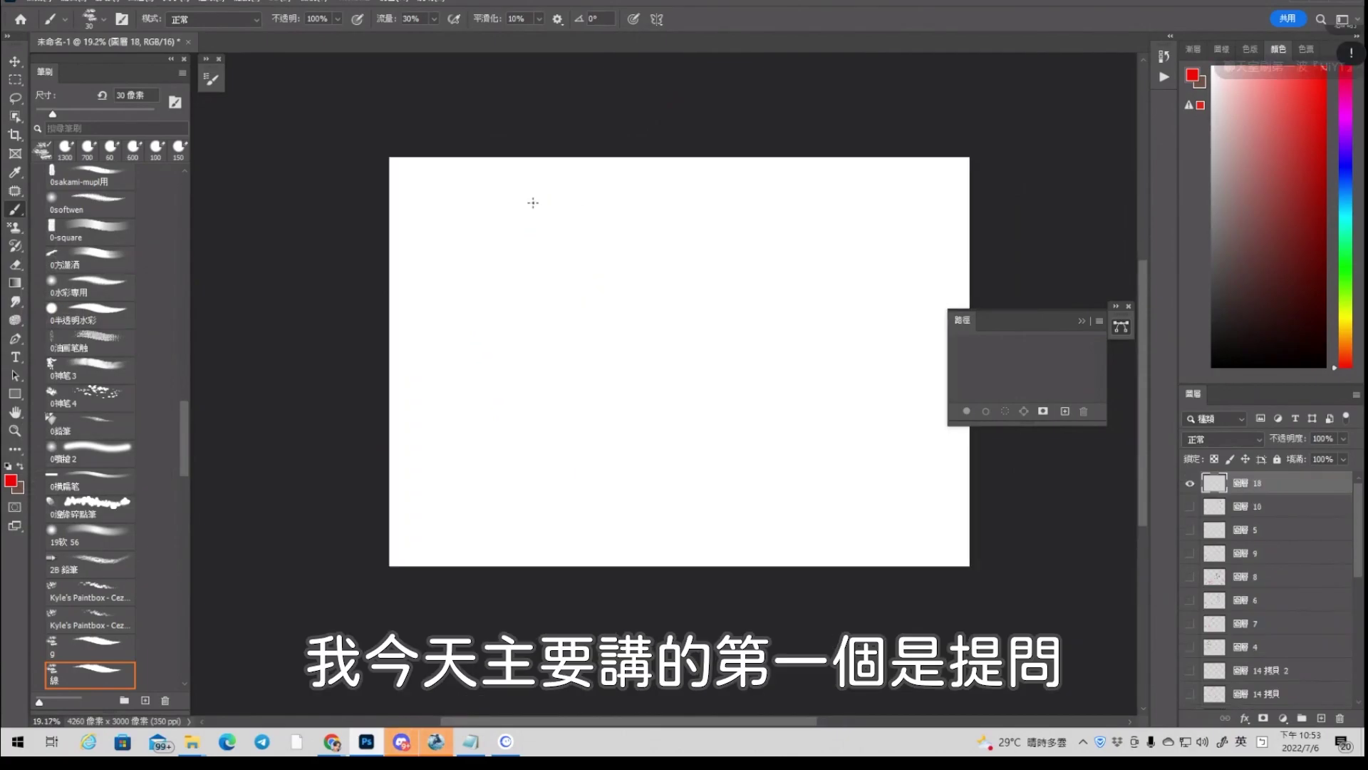
Write the red note "1. 提問 → 思考整理 → 老師" on the blank canvas, with a curved arrow from 老師 back to 思考整理
scroll(494, 207, "up", 2)
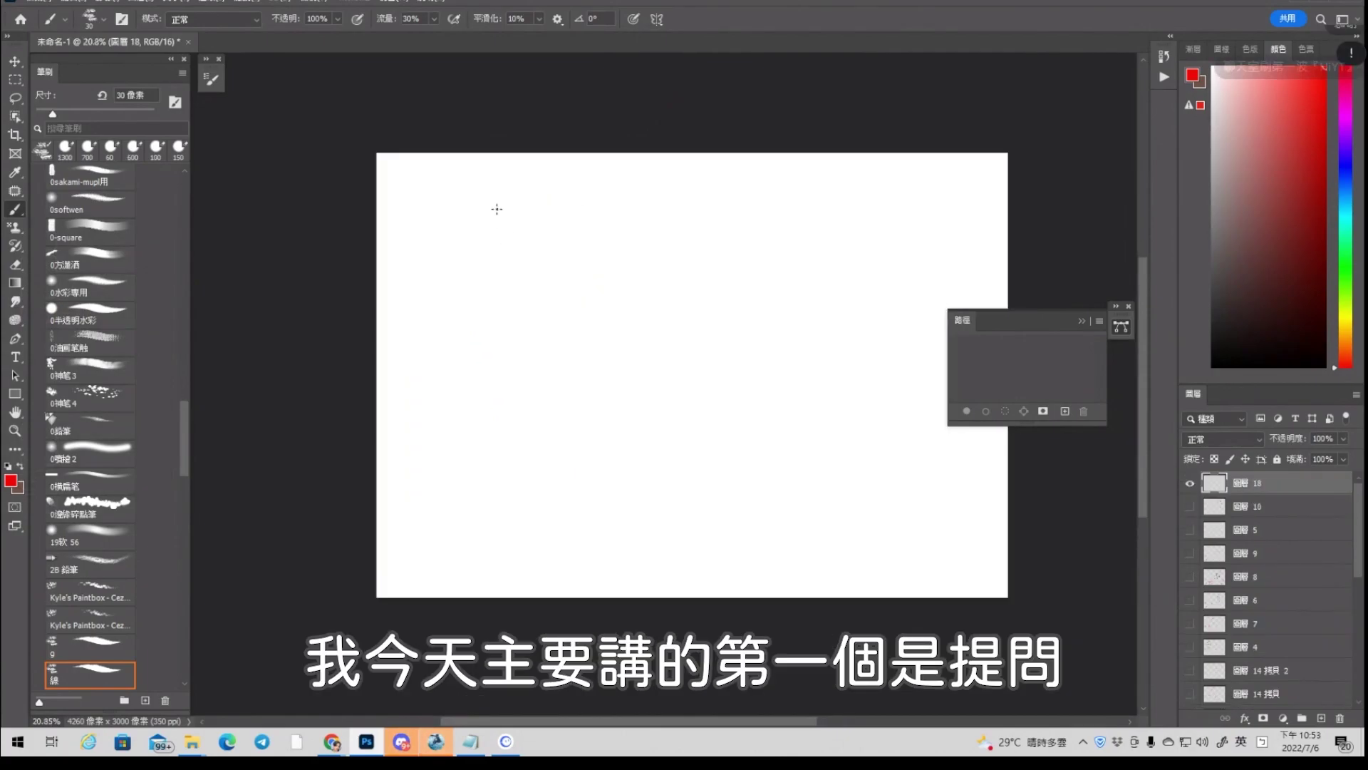
mouse_move(490, 181)
left_mouse_down()
mouse_move(486, 212)
mouse_move(516, 186)
mouse_move(602, 184)
left_mouse_up()
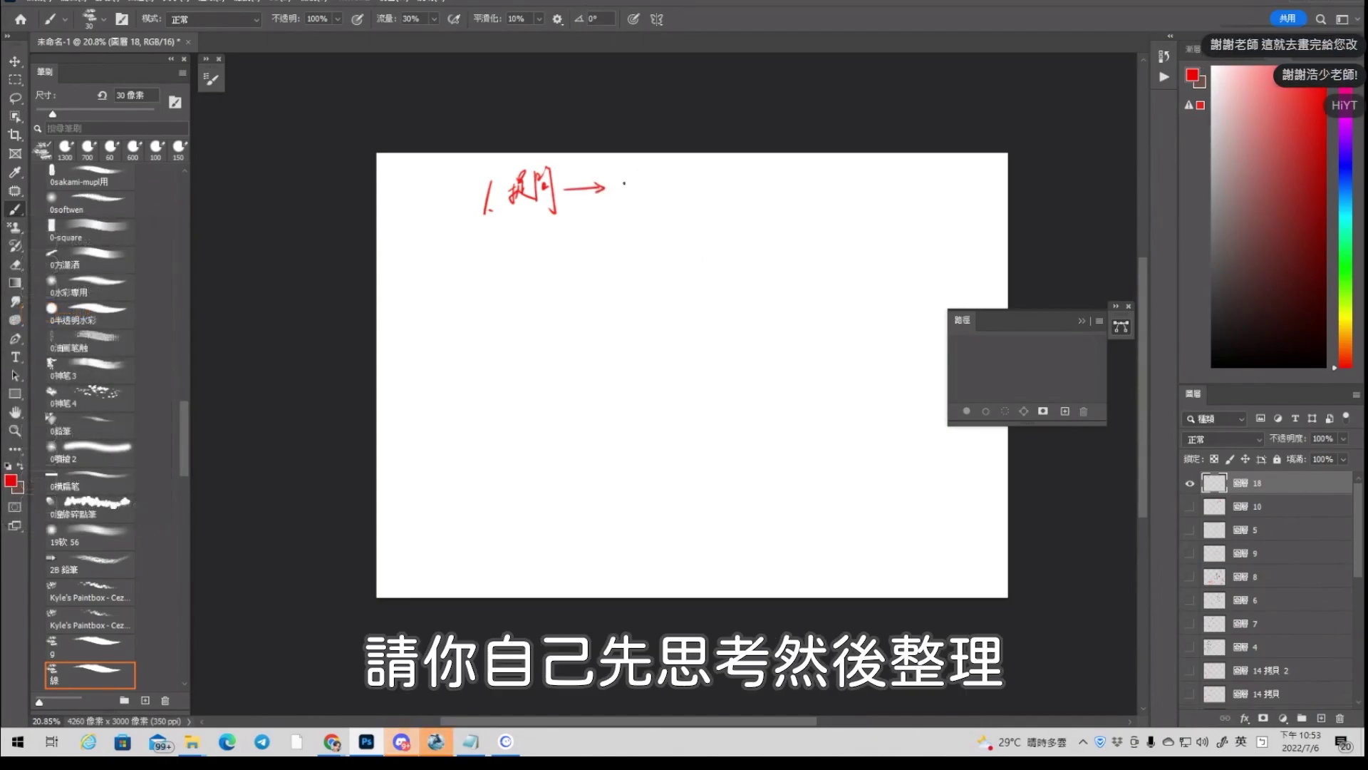
mouse_move(622, 171)
left_mouse_down()
mouse_move(610, 205)
mouse_move(631, 189)
mouse_move(650, 201)
left_mouse_up()
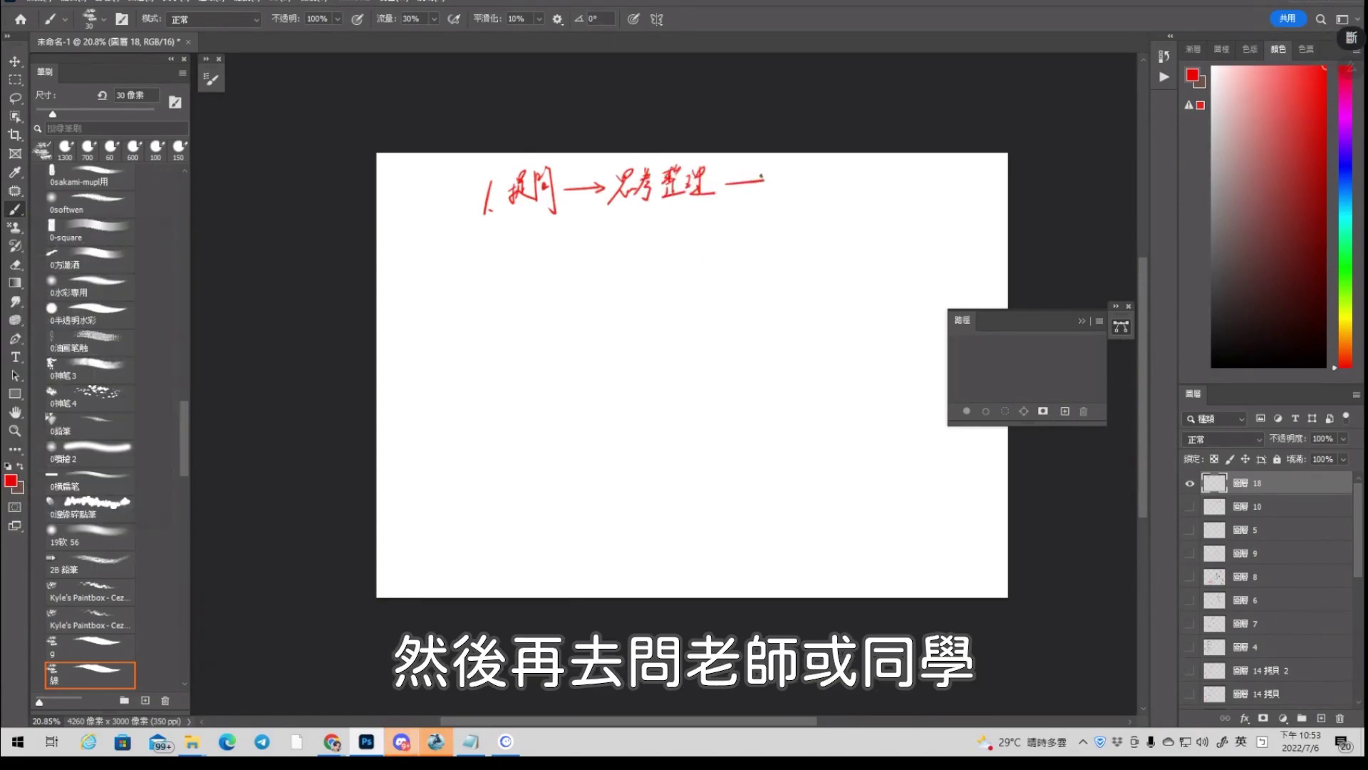
left_click_drag(757, 175, 819, 198)
left_click_drag(800, 209, 664, 225)
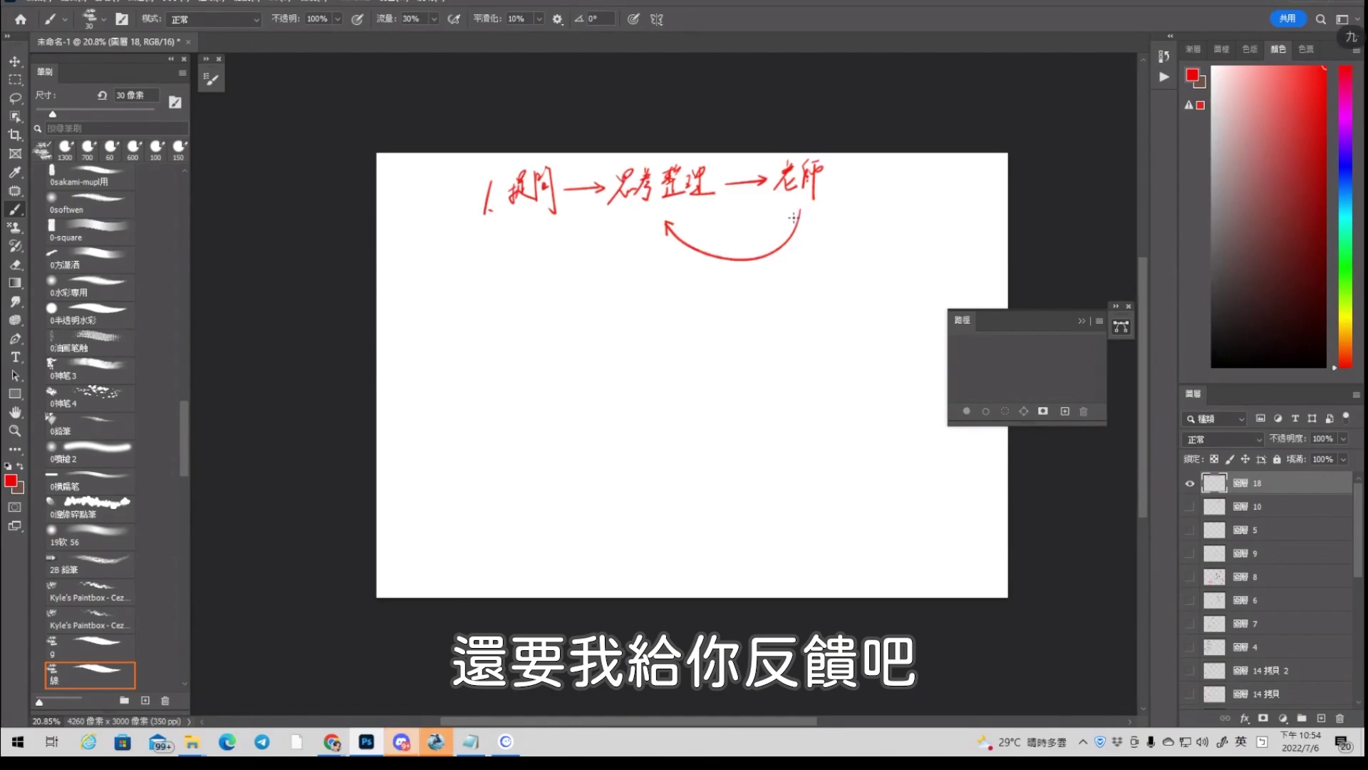
Frame 思考整理 with a red box and underline 老師
left_click_drag(607, 161, 608, 217)
left_click_drag(602, 217, 720, 202)
mouse_move(599, 168)
left_mouse_down()
mouse_move(714, 153)
mouse_move(717, 199)
mouse_move(832, 193)
left_mouse_up()
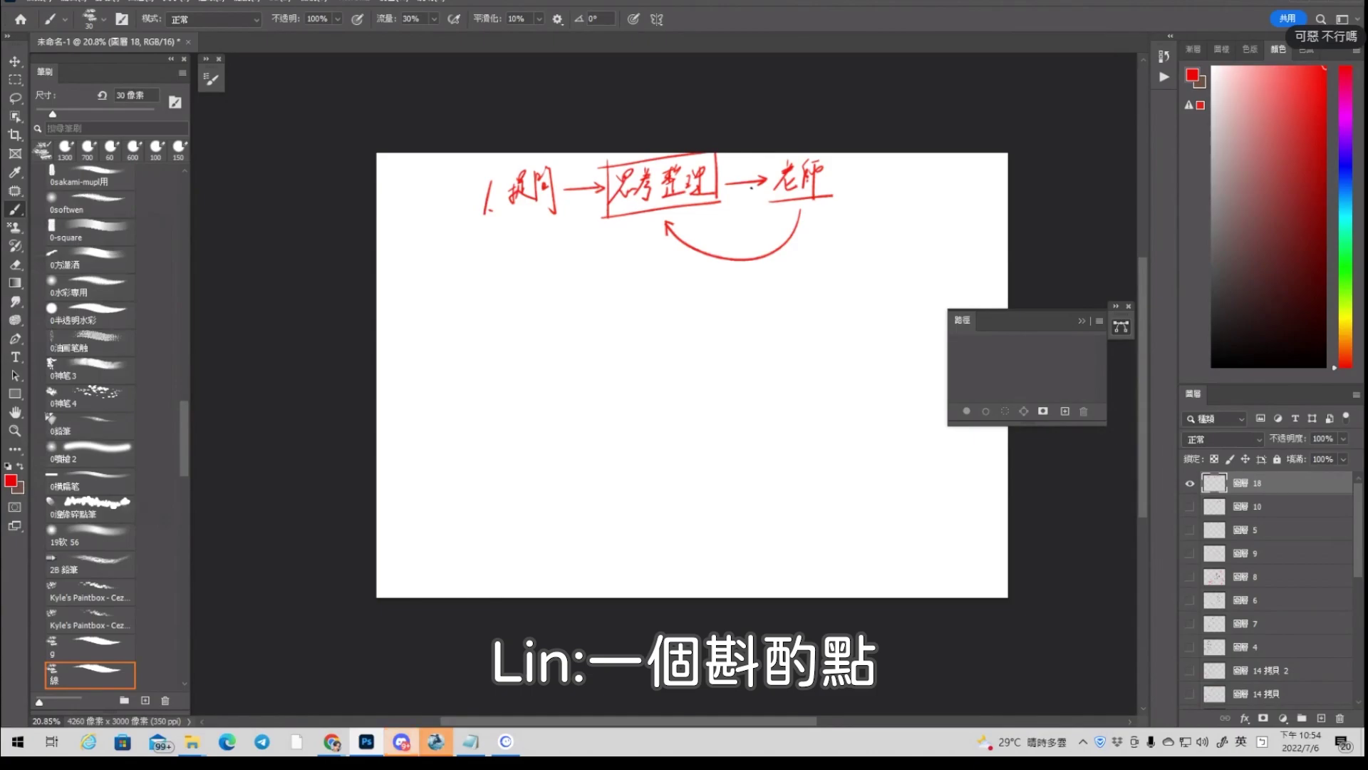
Write a vertical red chain beside the first note, linking 線UP, CSI, 主次 and 層級 with curved arrows
mouse_move(855, 189)
left_mouse_down()
mouse_move(866, 228)
mouse_move(923, 213)
mouse_move(913, 280)
left_mouse_up()
left_click_drag(926, 265, 855, 332)
left_click_drag(884, 302, 883, 329)
mouse_move(902, 299)
left_mouse_down()
mouse_move(905, 385)
mouse_move(861, 404)
mouse_move(857, 431)
left_mouse_up()
mouse_move(850, 430)
left_mouse_down()
mouse_move(884, 396)
mouse_move(879, 429)
mouse_move(904, 431)
mouse_move(918, 469)
mouse_move(843, 533)
left_mouse_up()
mouse_move(850, 512)
left_mouse_down()
mouse_move(852, 533)
mouse_move(869, 515)
mouse_move(864, 533)
mouse_move(890, 510)
mouse_move(899, 539)
left_mouse_up()
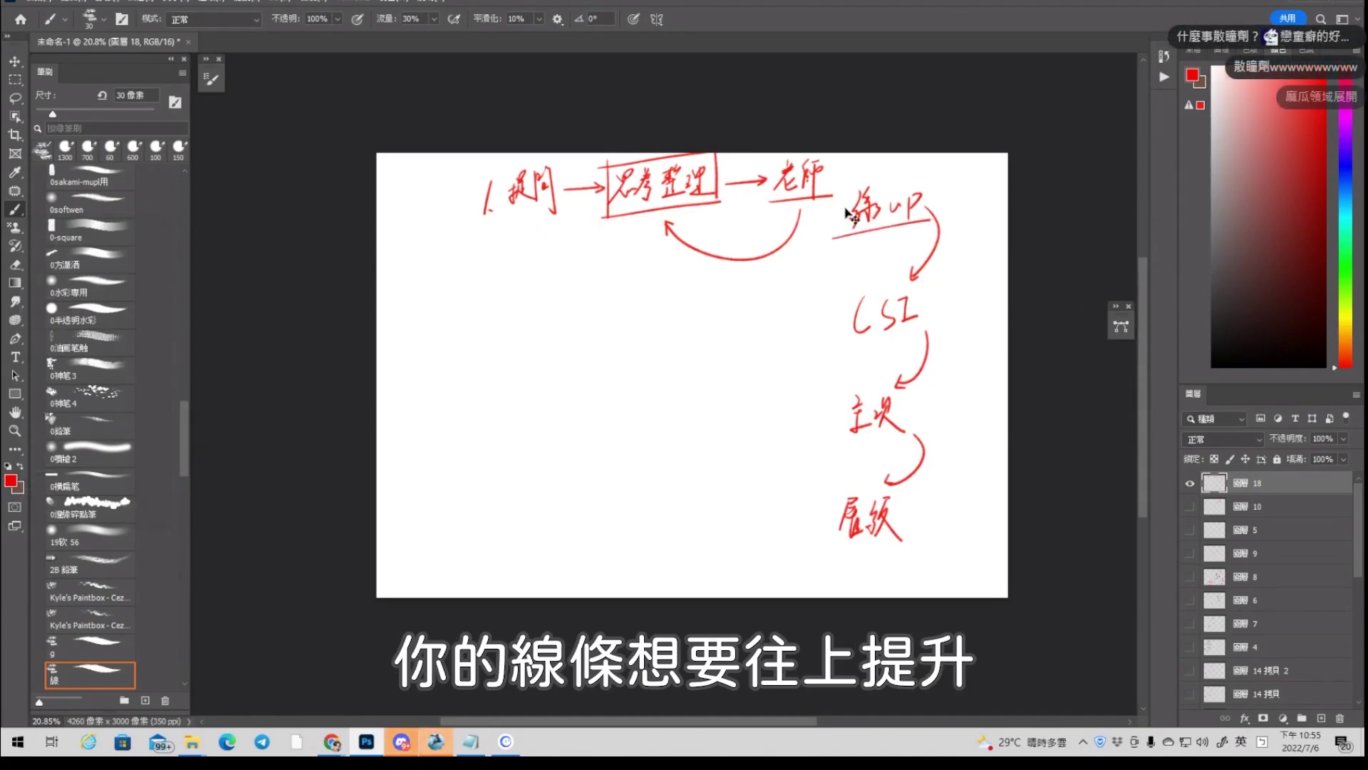
Bracket 線UP and CSI in the chain with red side lines and underline CSI
mouse_move(842, 203)
left_mouse_down()
mouse_move(847, 243)
mouse_move(930, 223)
left_mouse_up()
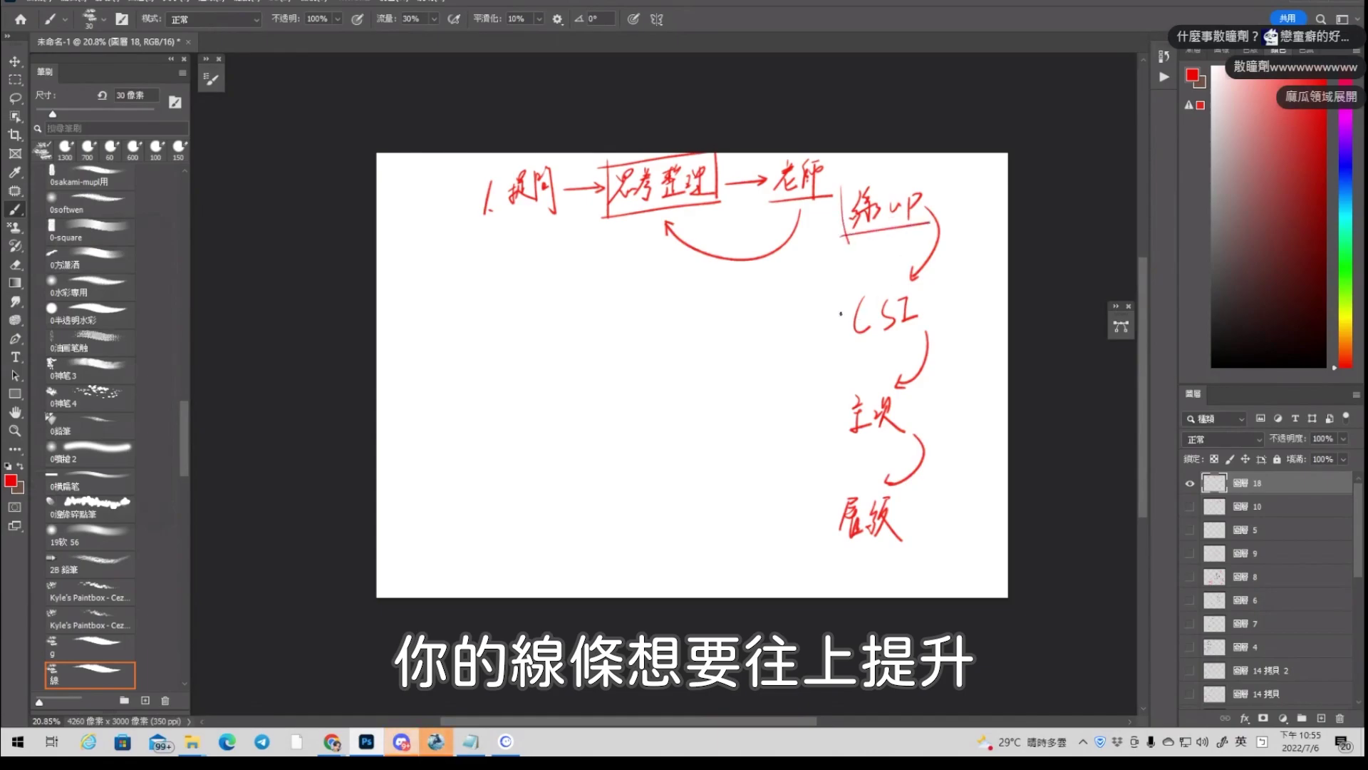
mouse_move(838, 295)
left_mouse_down()
mouse_move(900, 278)
mouse_move(842, 352)
mouse_move(921, 333)
left_mouse_up()
key("ctrl+z")
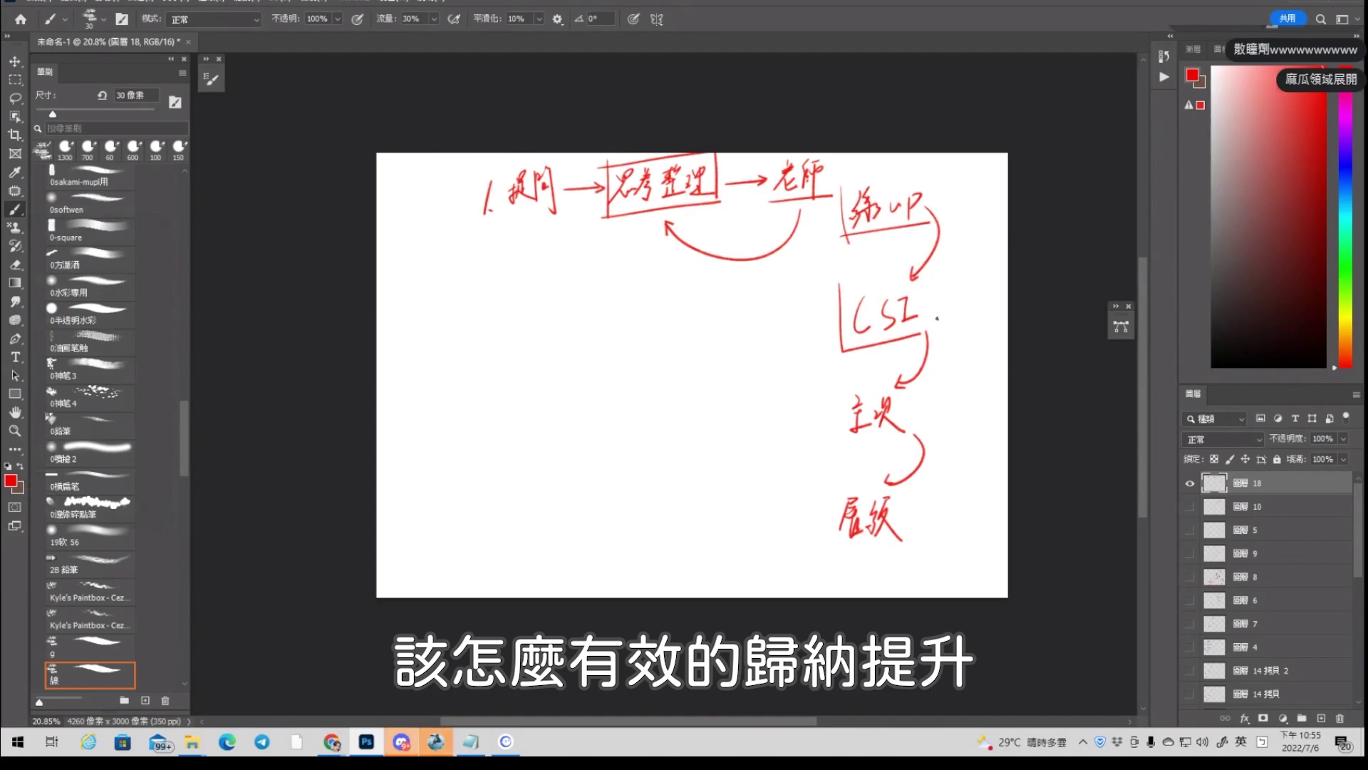
Bracket 主次 and 層級 with red side lines and underlines, and go over the arrow leading from CSI to 主次
mouse_move(825, 330)
left_mouse_down()
mouse_move(877, 350)
mouse_move(857, 347)
mouse_move(842, 445)
left_mouse_up()
key("ctrl+z")
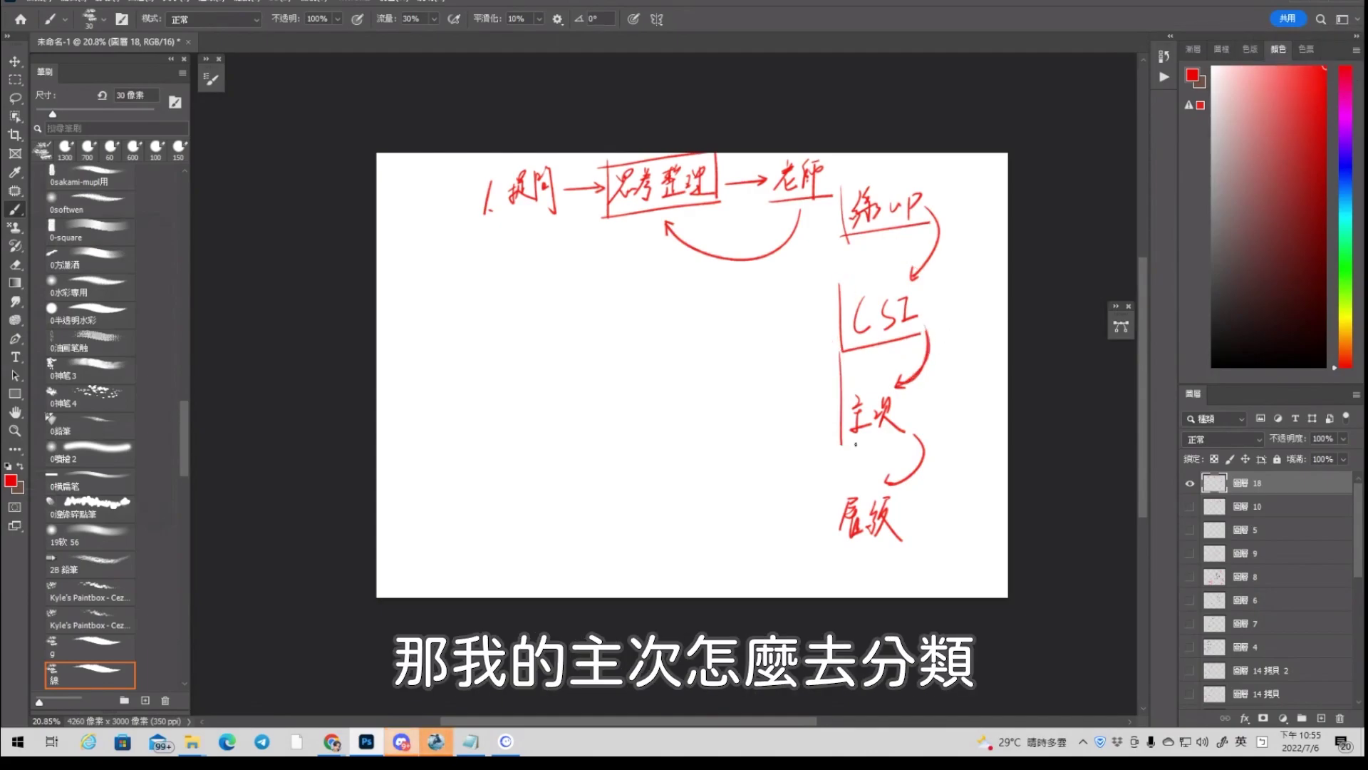
left_click_drag(916, 389, 910, 442)
key("ctrl+z")
mouse_move(832, 472)
left_mouse_down()
mouse_move(833, 547)
mouse_move(942, 531)
left_mouse_up()
key("ctrl+z")
left_click_drag(823, 544, 945, 529)
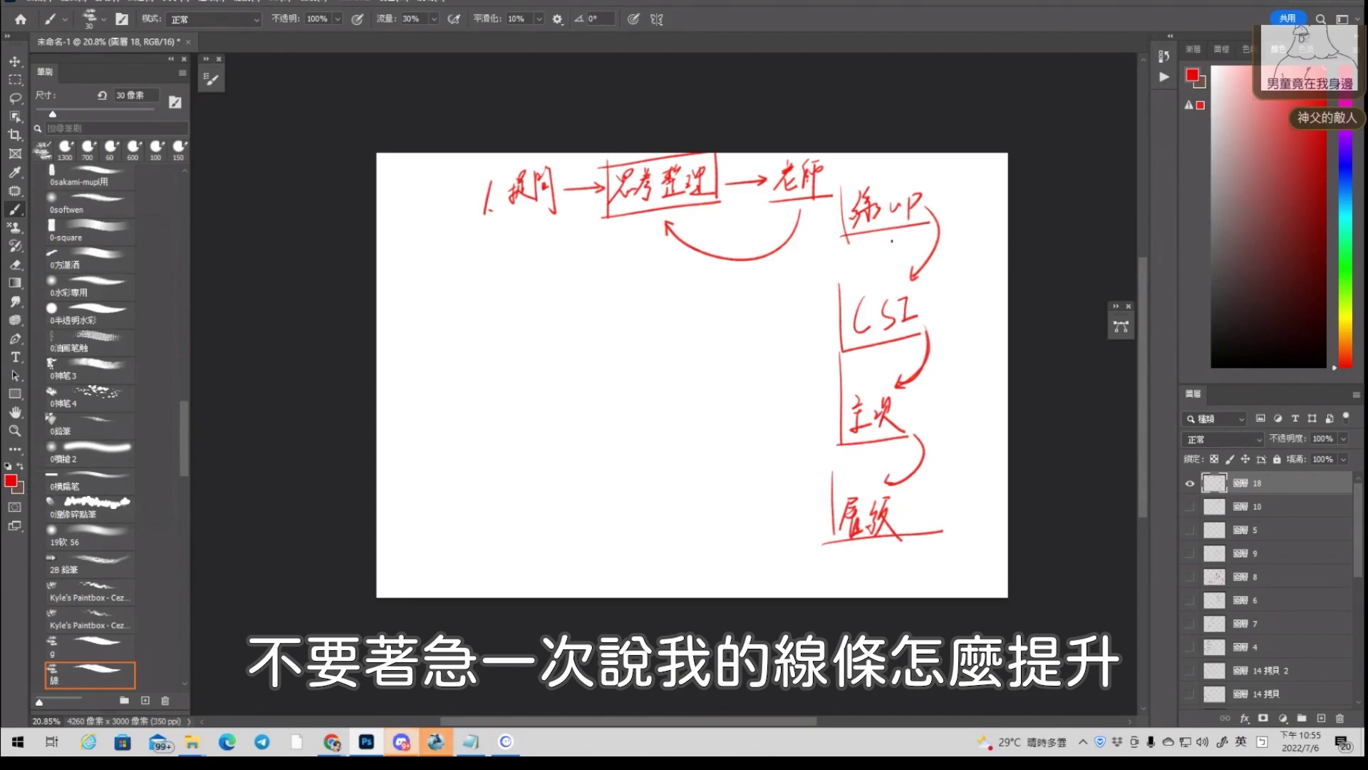
Underline 線UP a second time and try short emphasis strokes along the rest of the chain, undoing them
left_click_drag(831, 239, 930, 221)
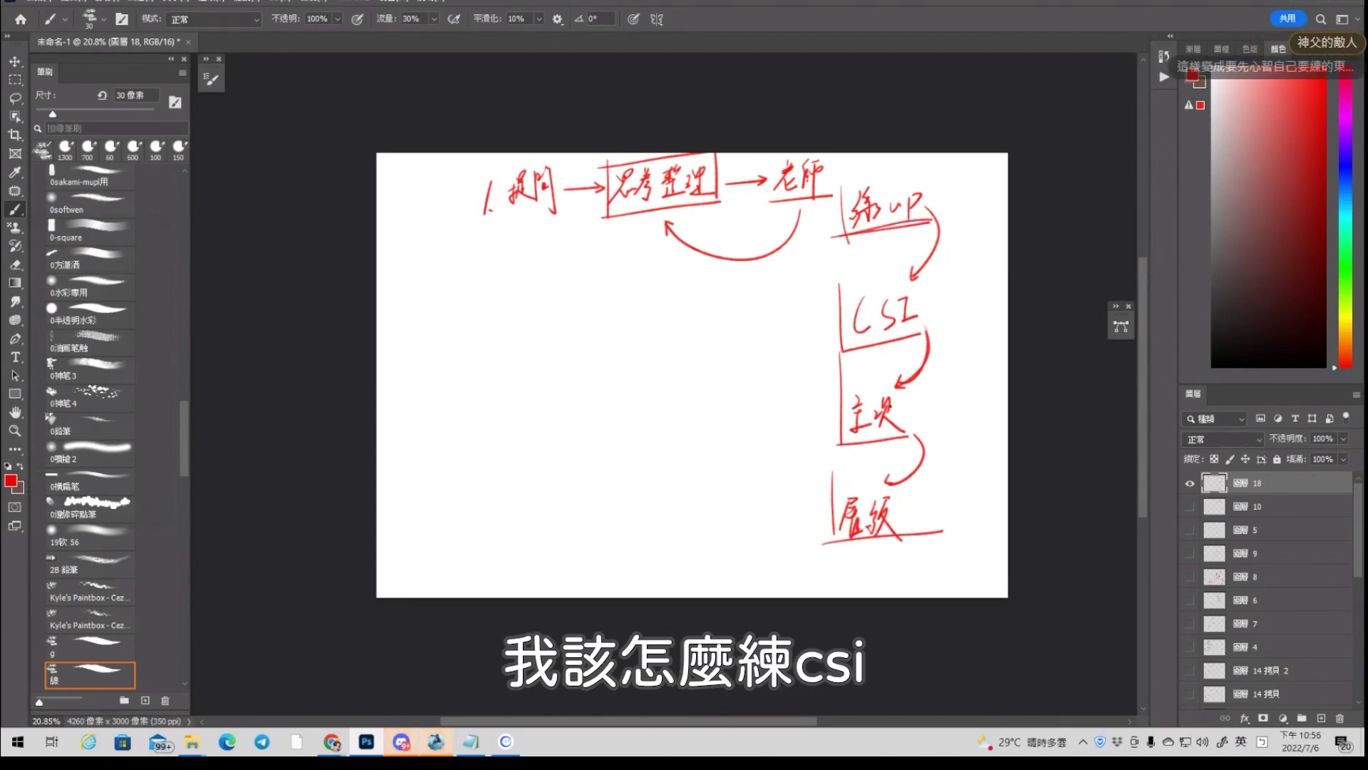
left_click_drag(844, 385, 894, 446)
key("ctrl+z")
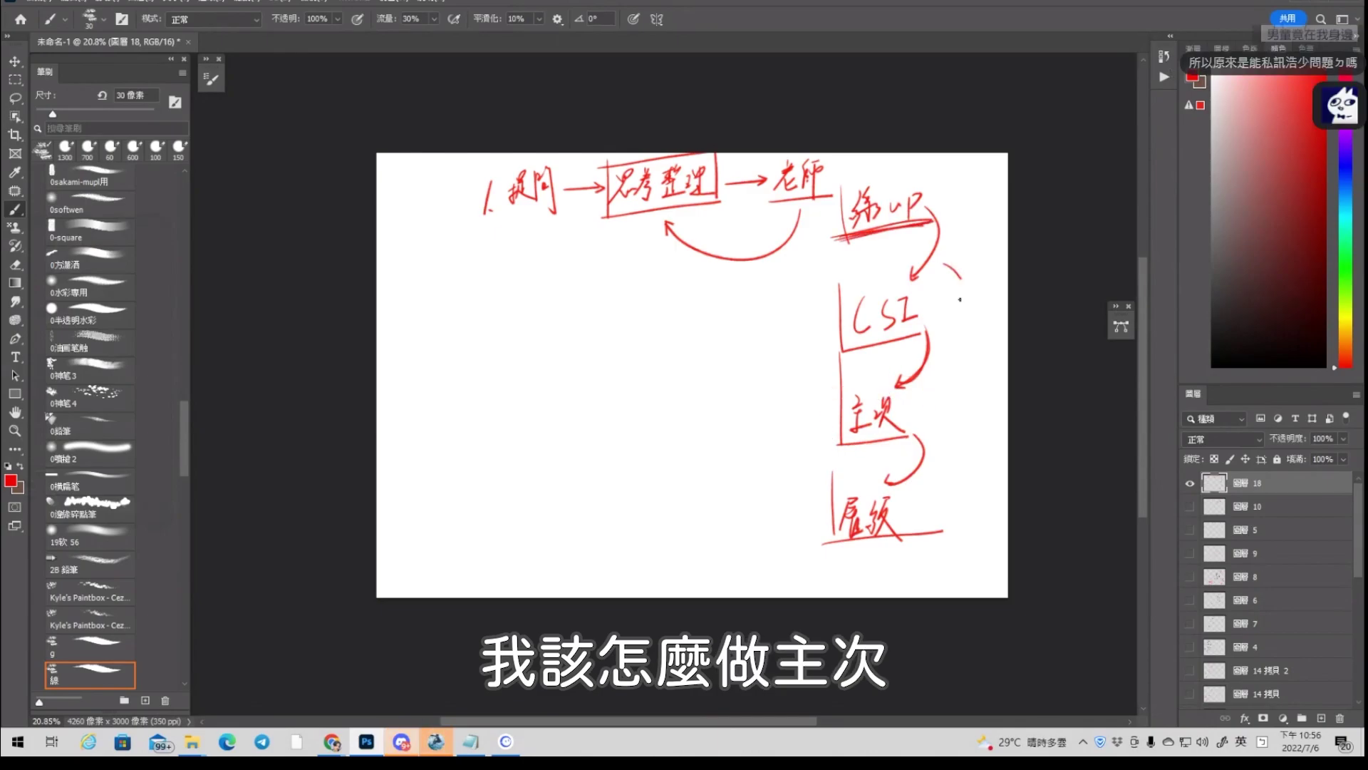
Underline 提問 and write the second red note "2. 抓 → 手眼協調" below it, double-underlining 手眼協調
left_click_drag(503, 223, 561, 219)
left_click_drag(481, 286, 510, 298)
left_click(498, 301)
mouse_move(523, 273)
left_mouse_down()
mouse_move(516, 296)
mouse_move(538, 300)
left_mouse_up()
left_click_drag(543, 286, 677, 299)
left_click_drag(579, 307, 683, 303)
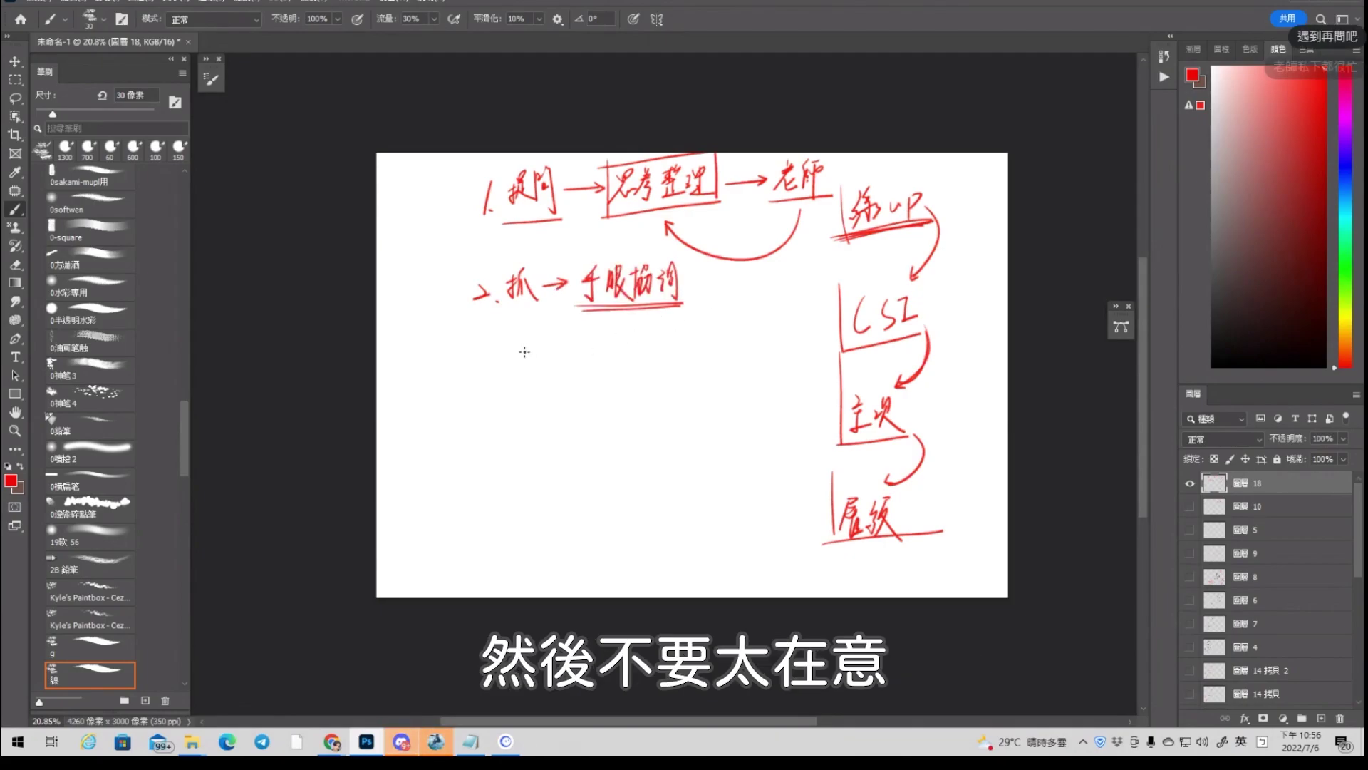